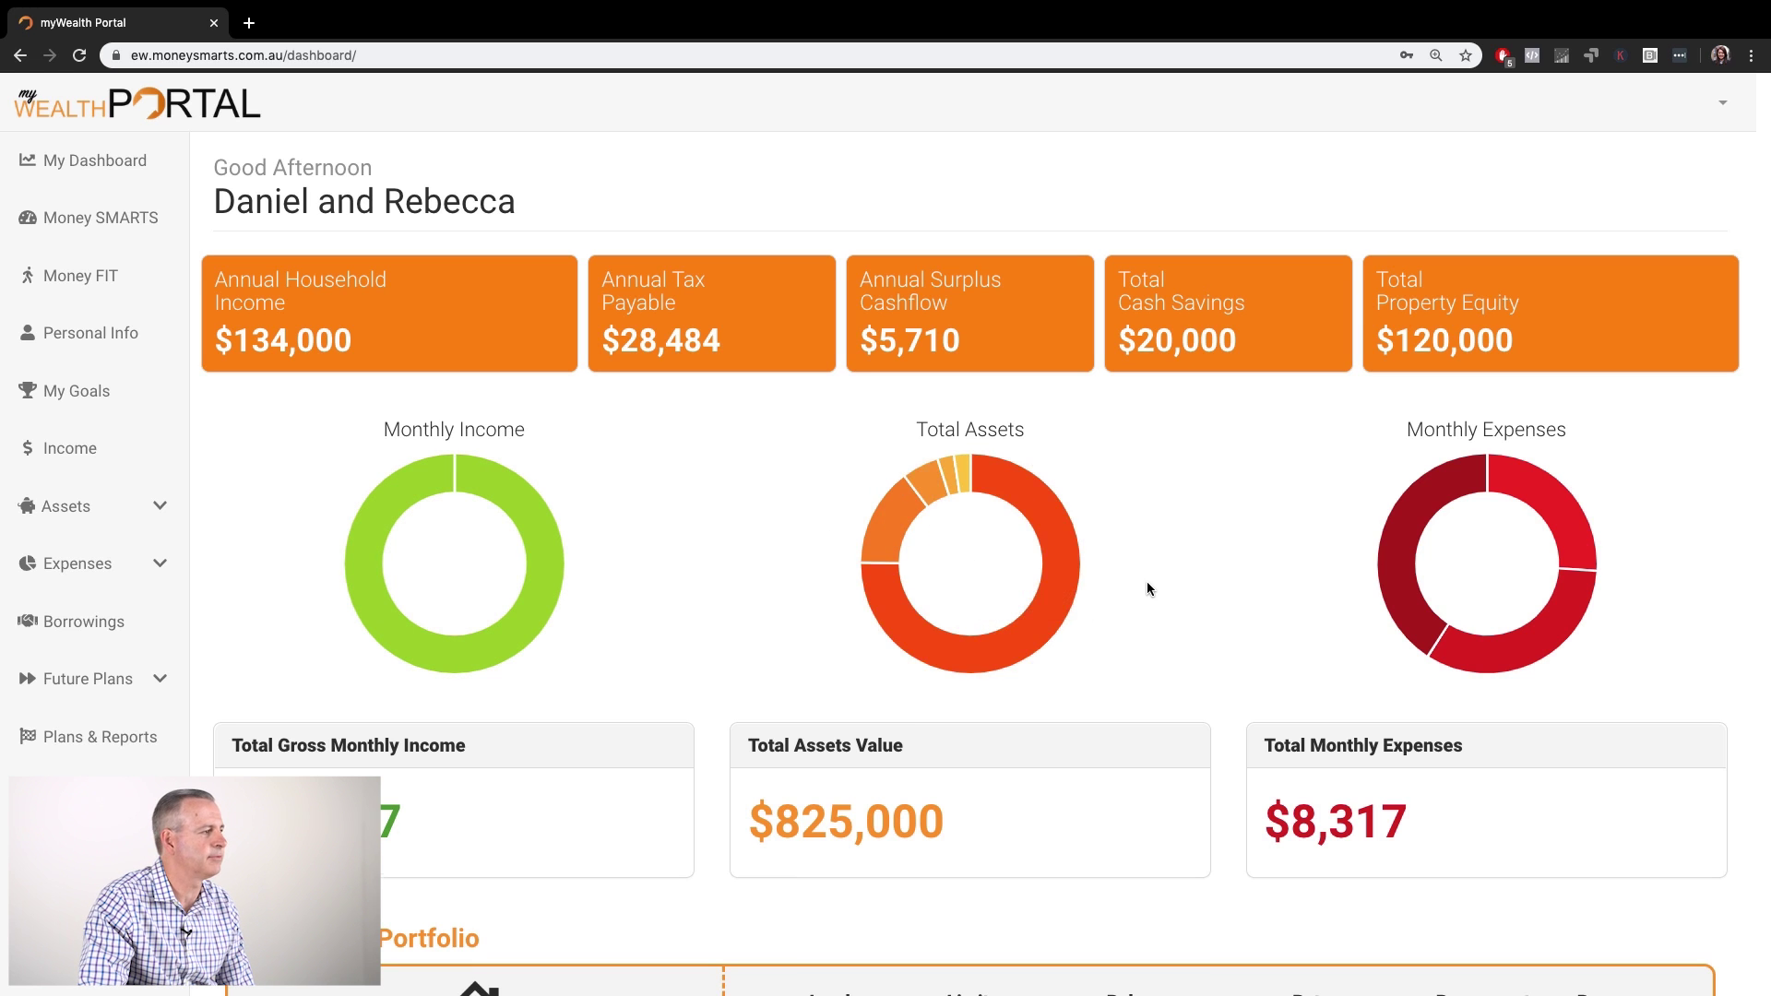
Review the dashboard's monthly income, total assets and monthly expenses charts and the property portfolio with its loans
scroll(1148, 583, "down", 5)
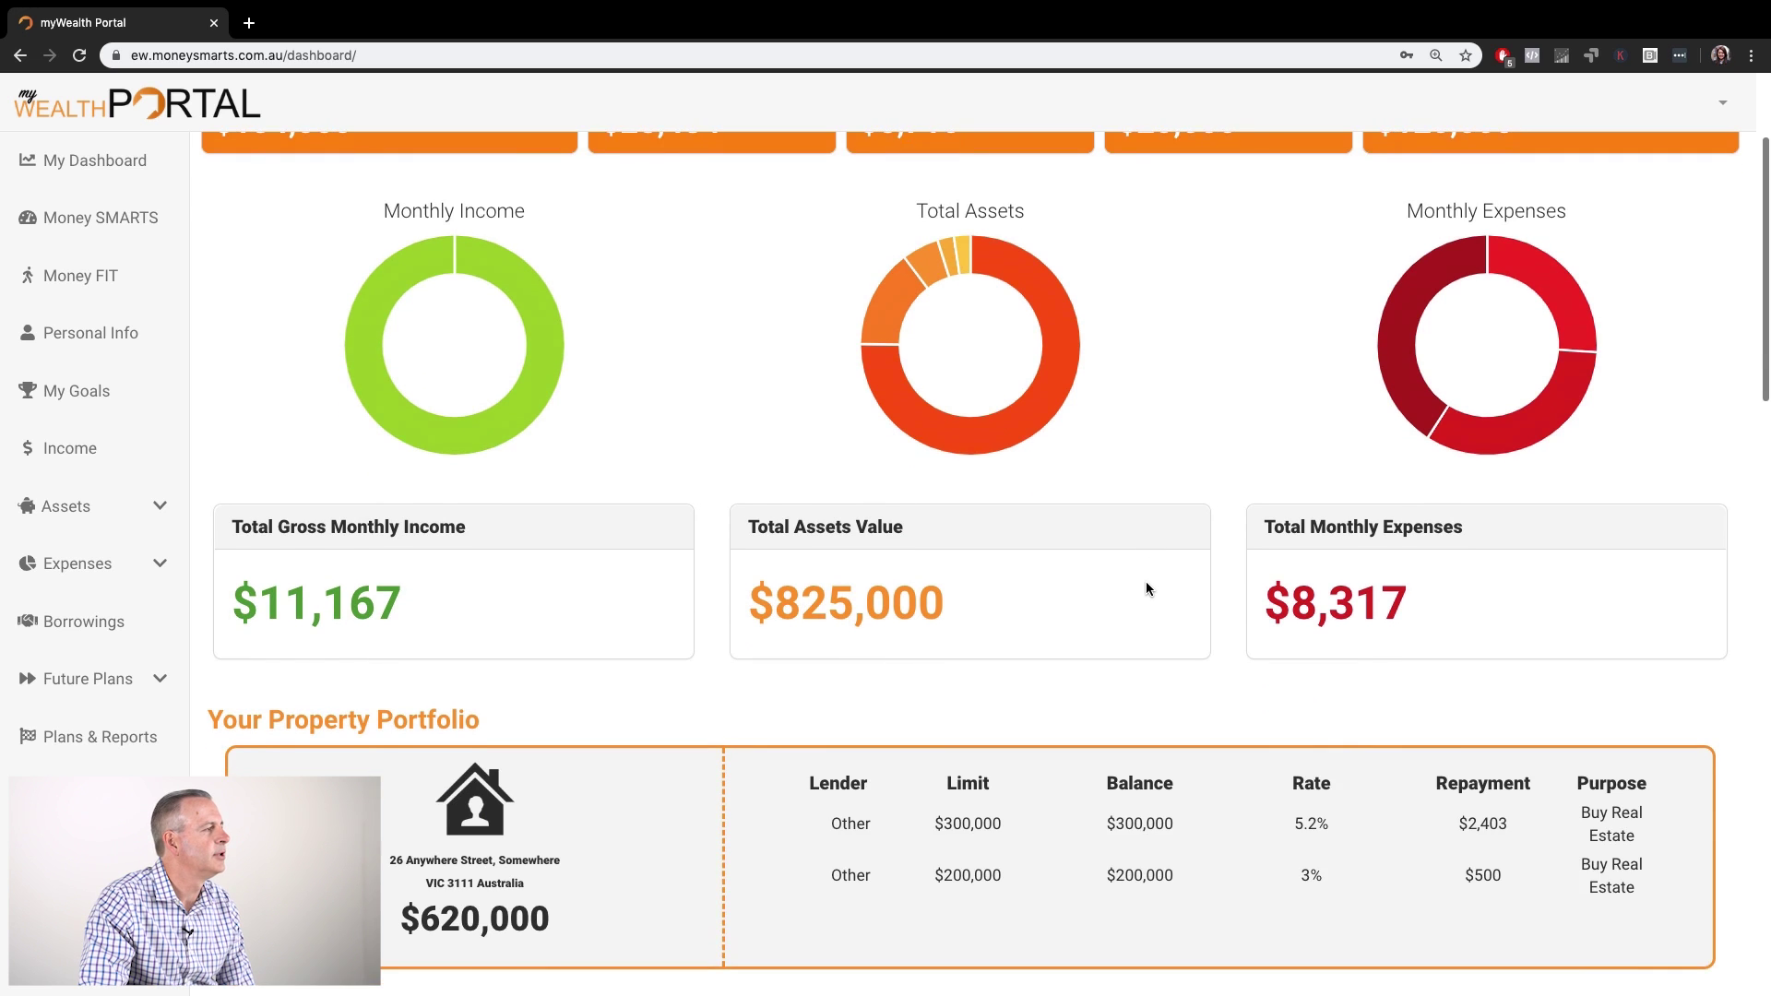
scroll(1145, 581, "down", 3)
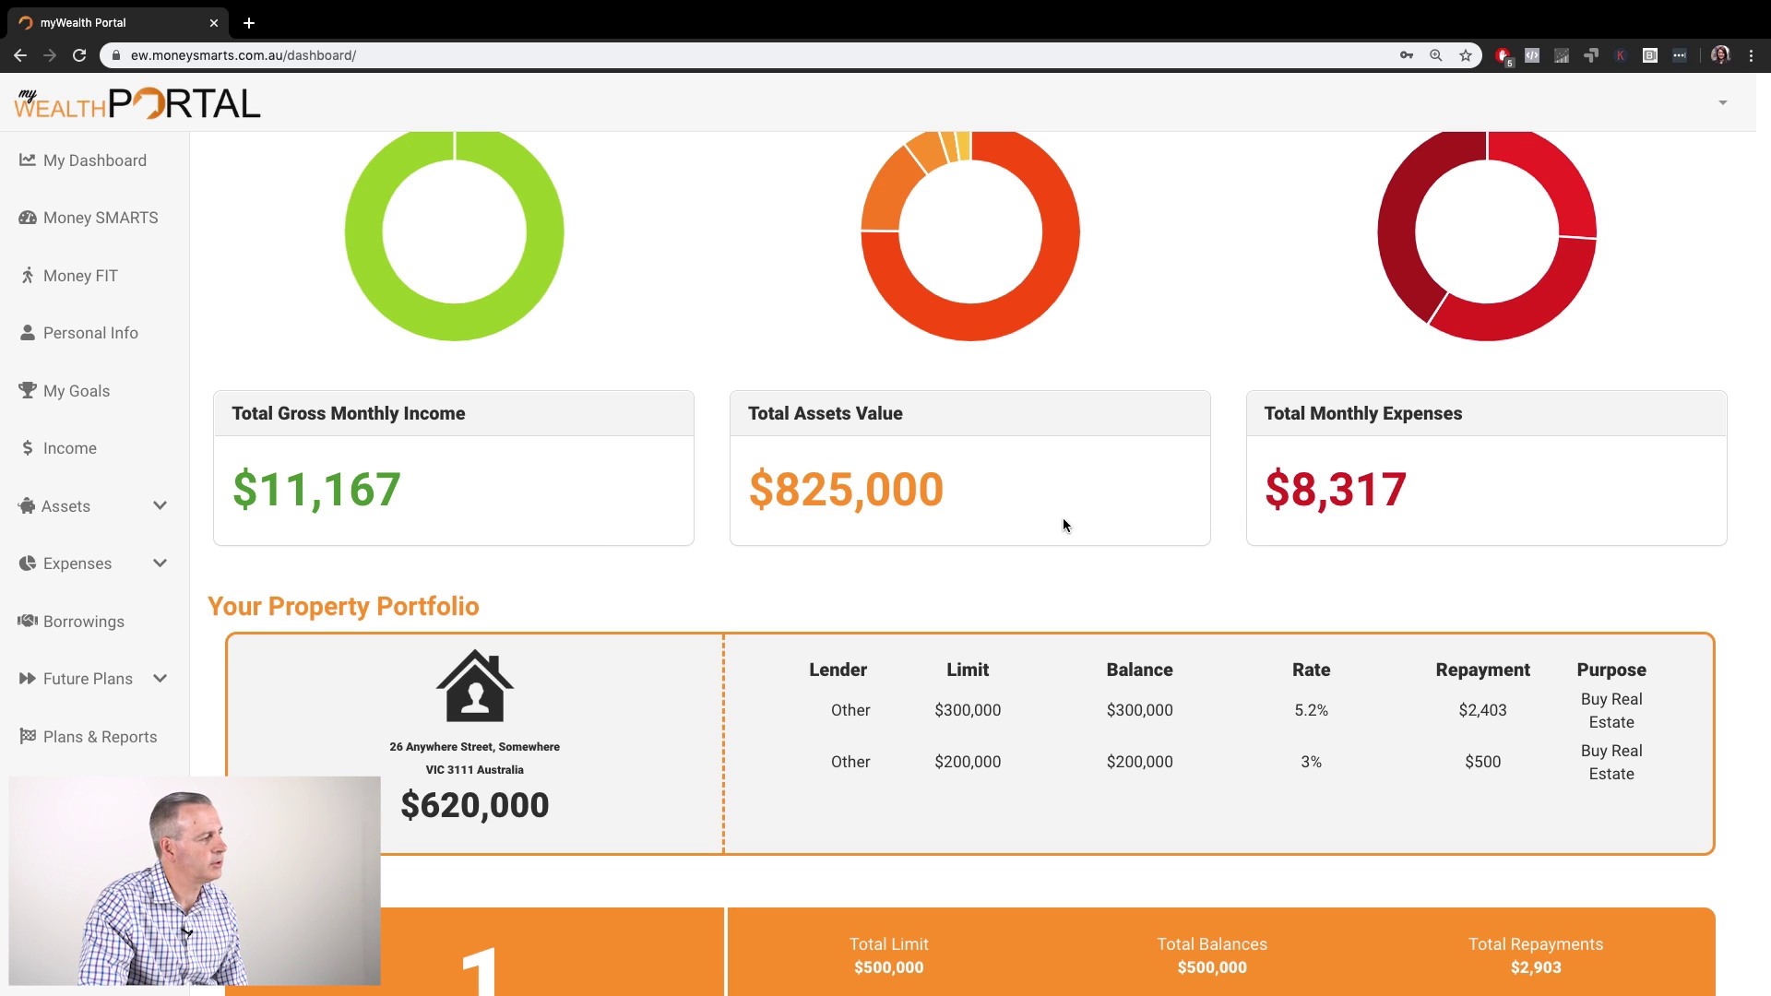
scroll(1062, 520, "down", 2)
scroll(1063, 525, "down", 4)
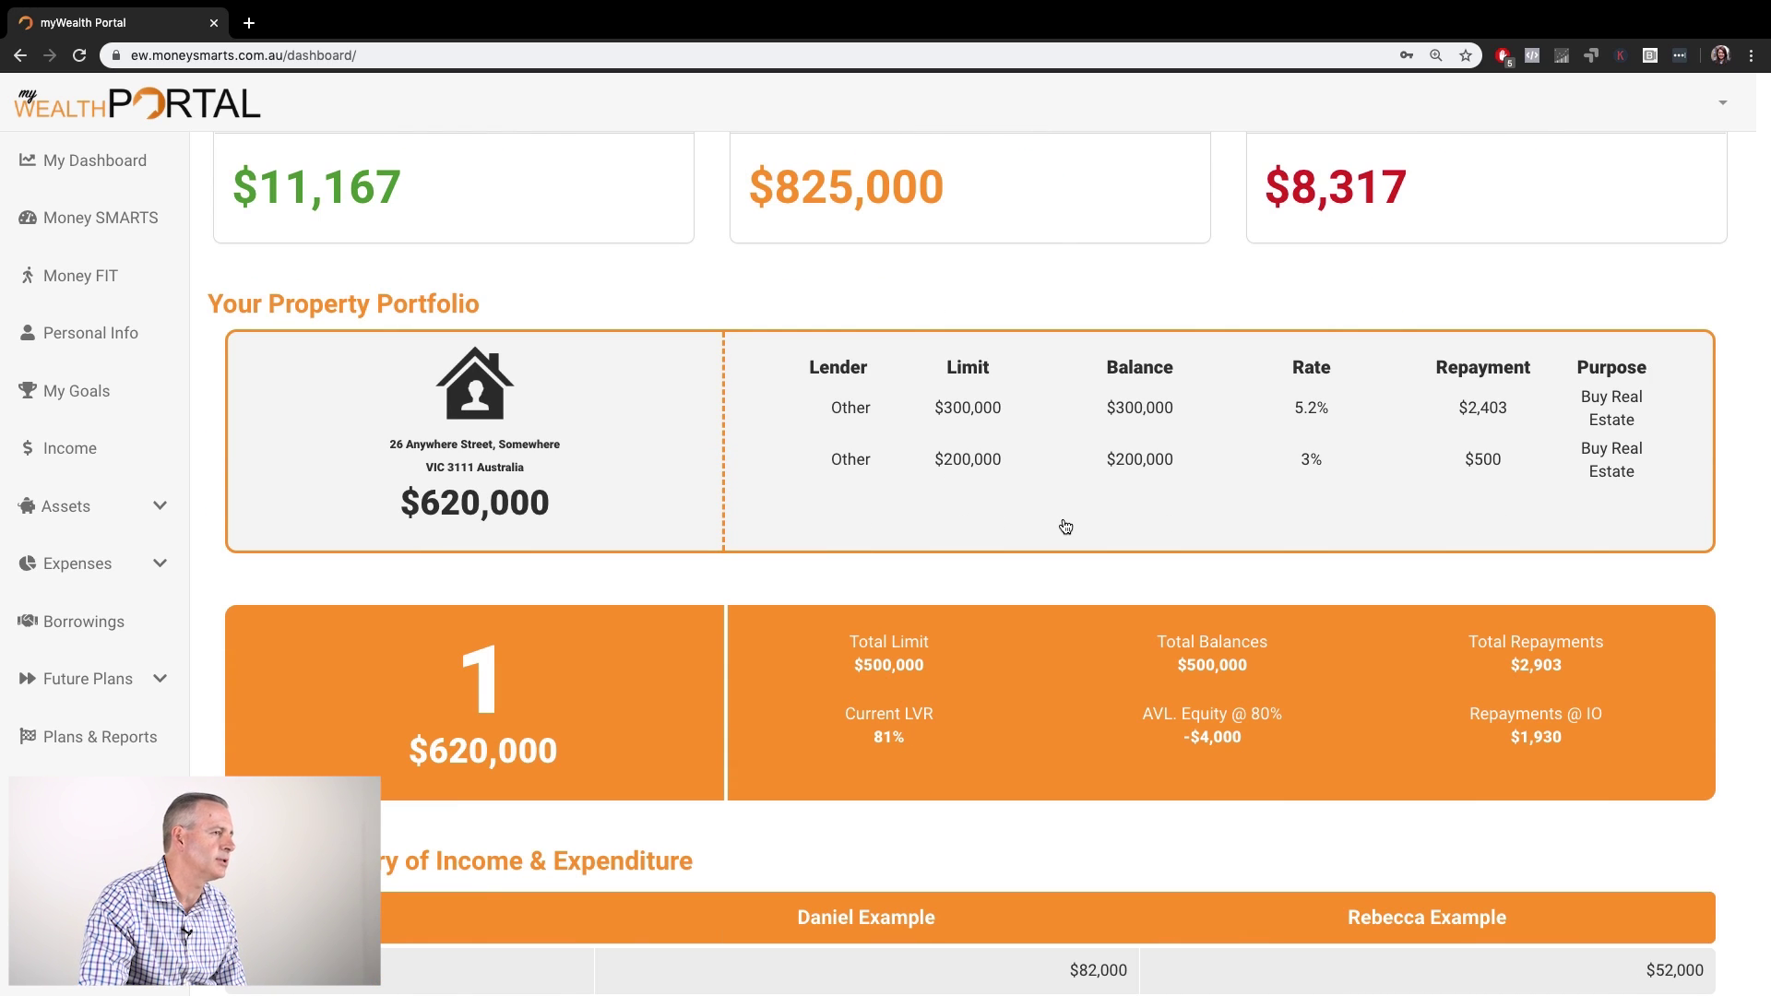
scroll(1065, 526, "down", 4)
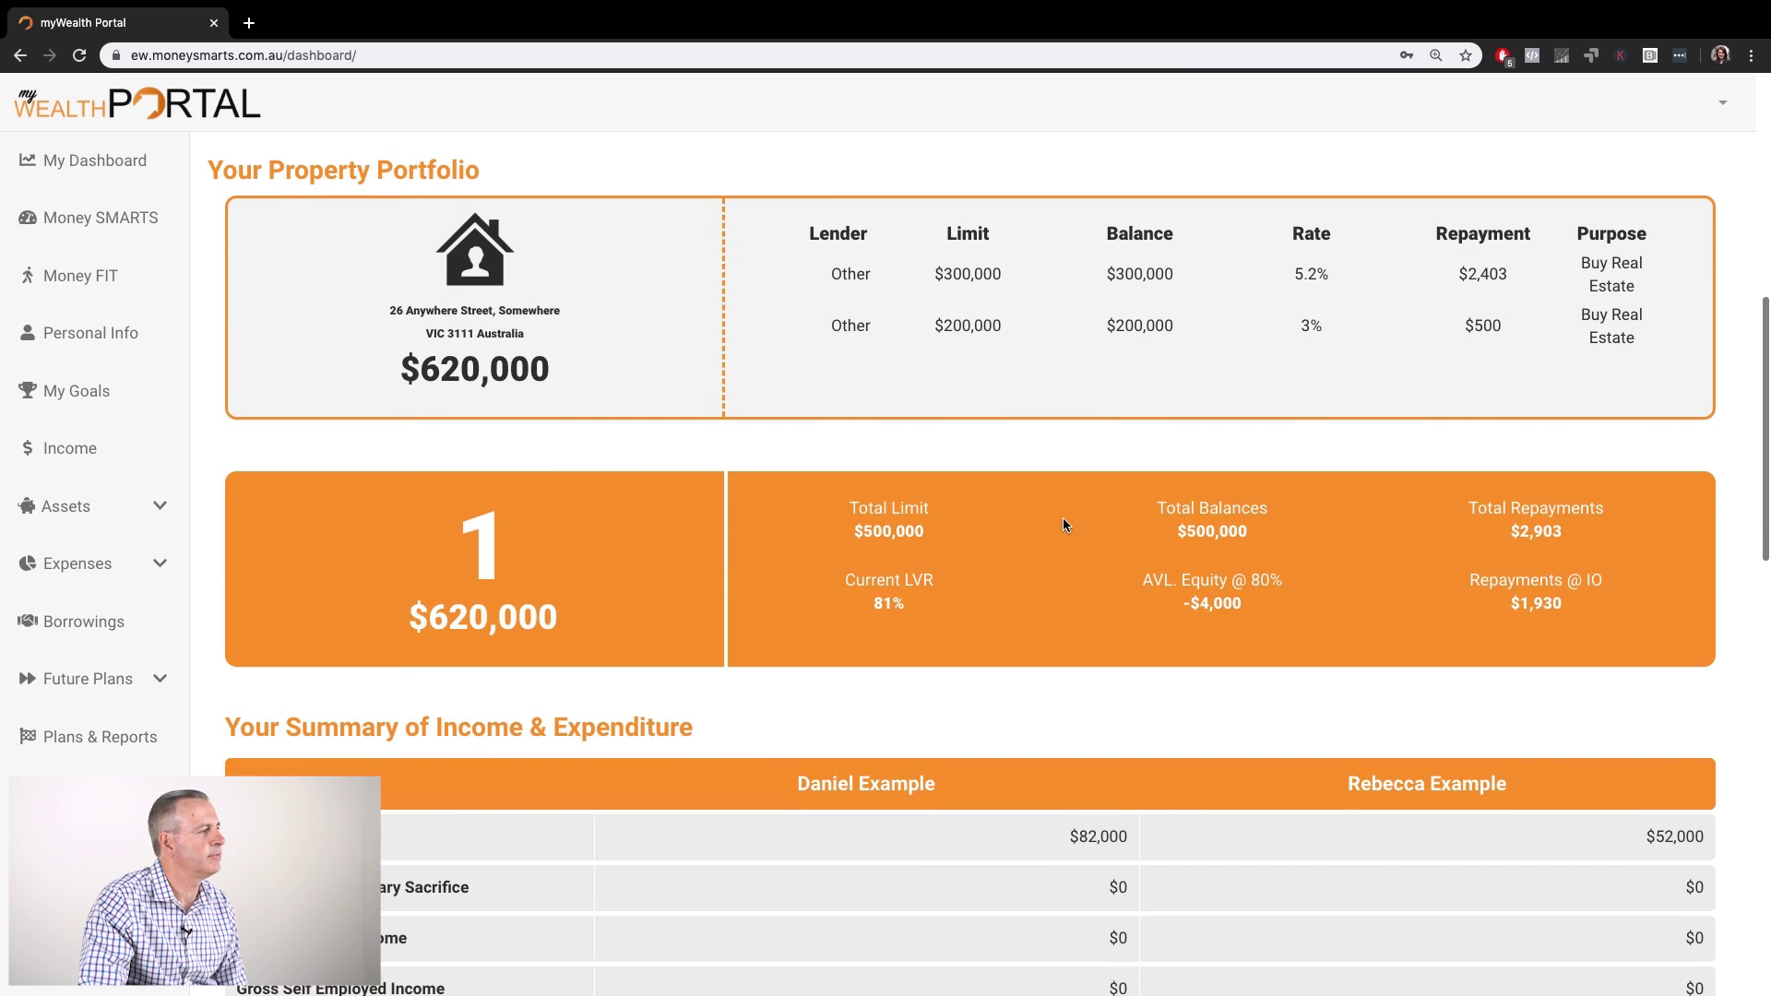
scroll(1064, 525, "down", 3)
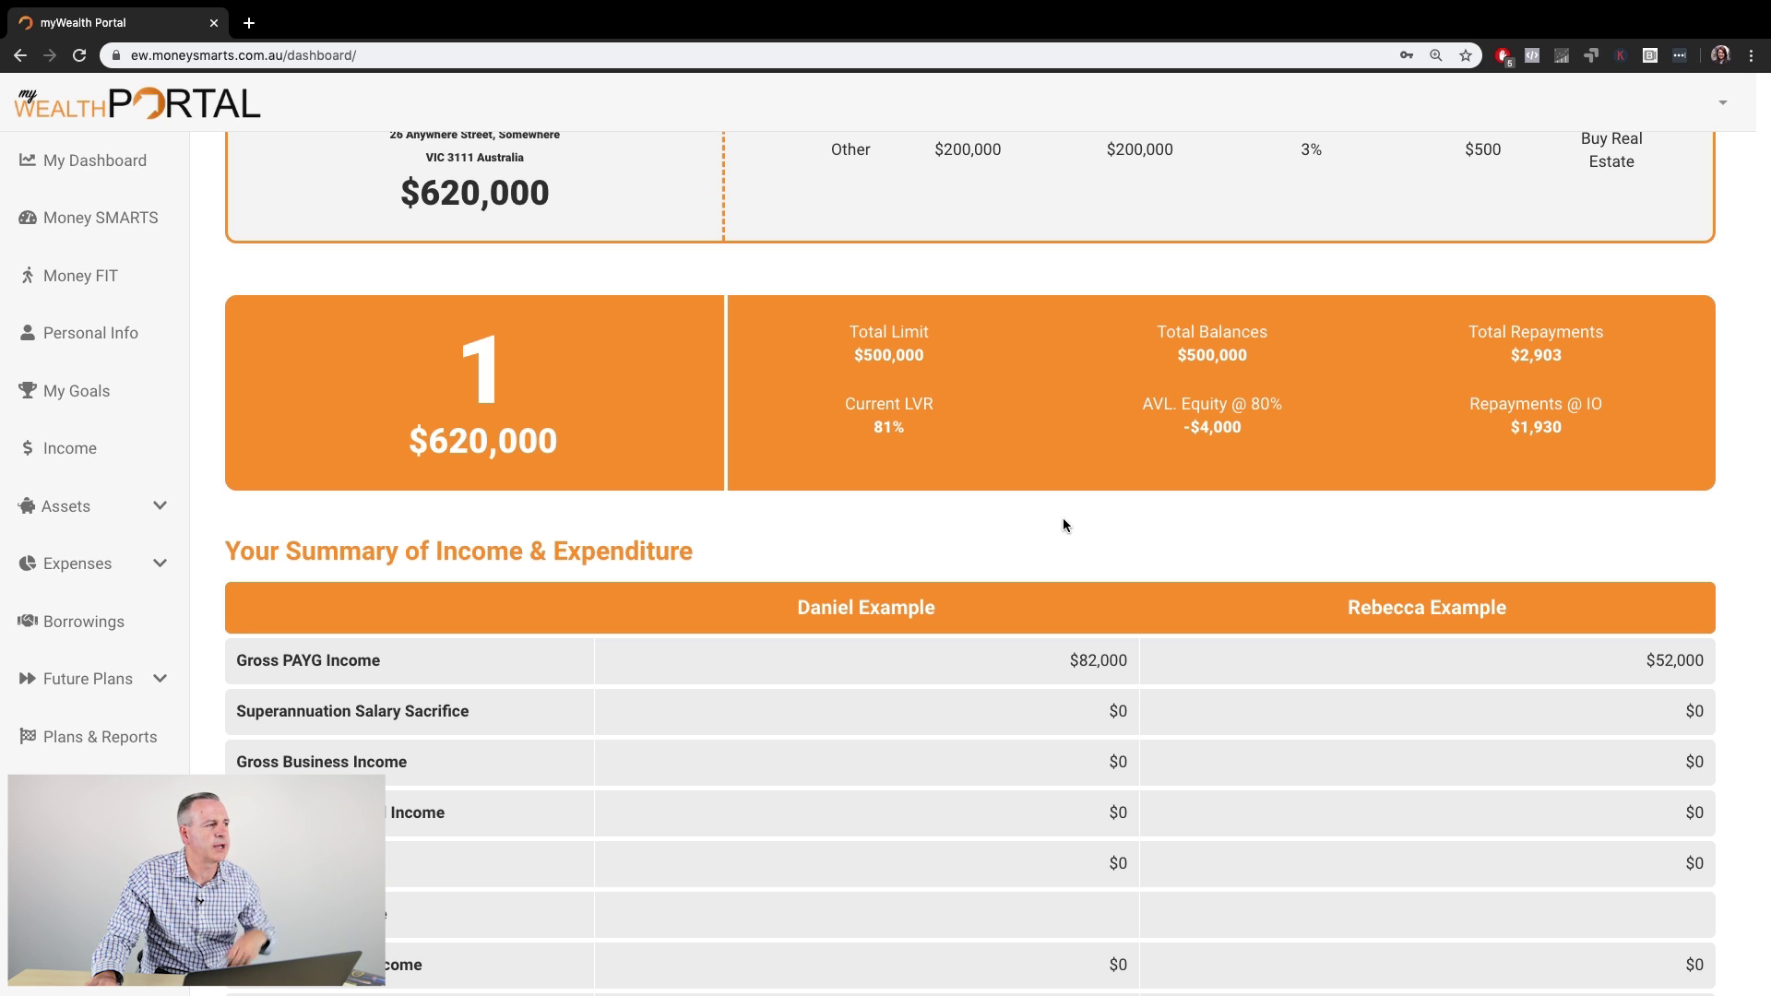
Examine the dashboard's income and expenditure summary down to the assets and liabilities, and return to the overview figures
scroll(1064, 525, "down", 5)
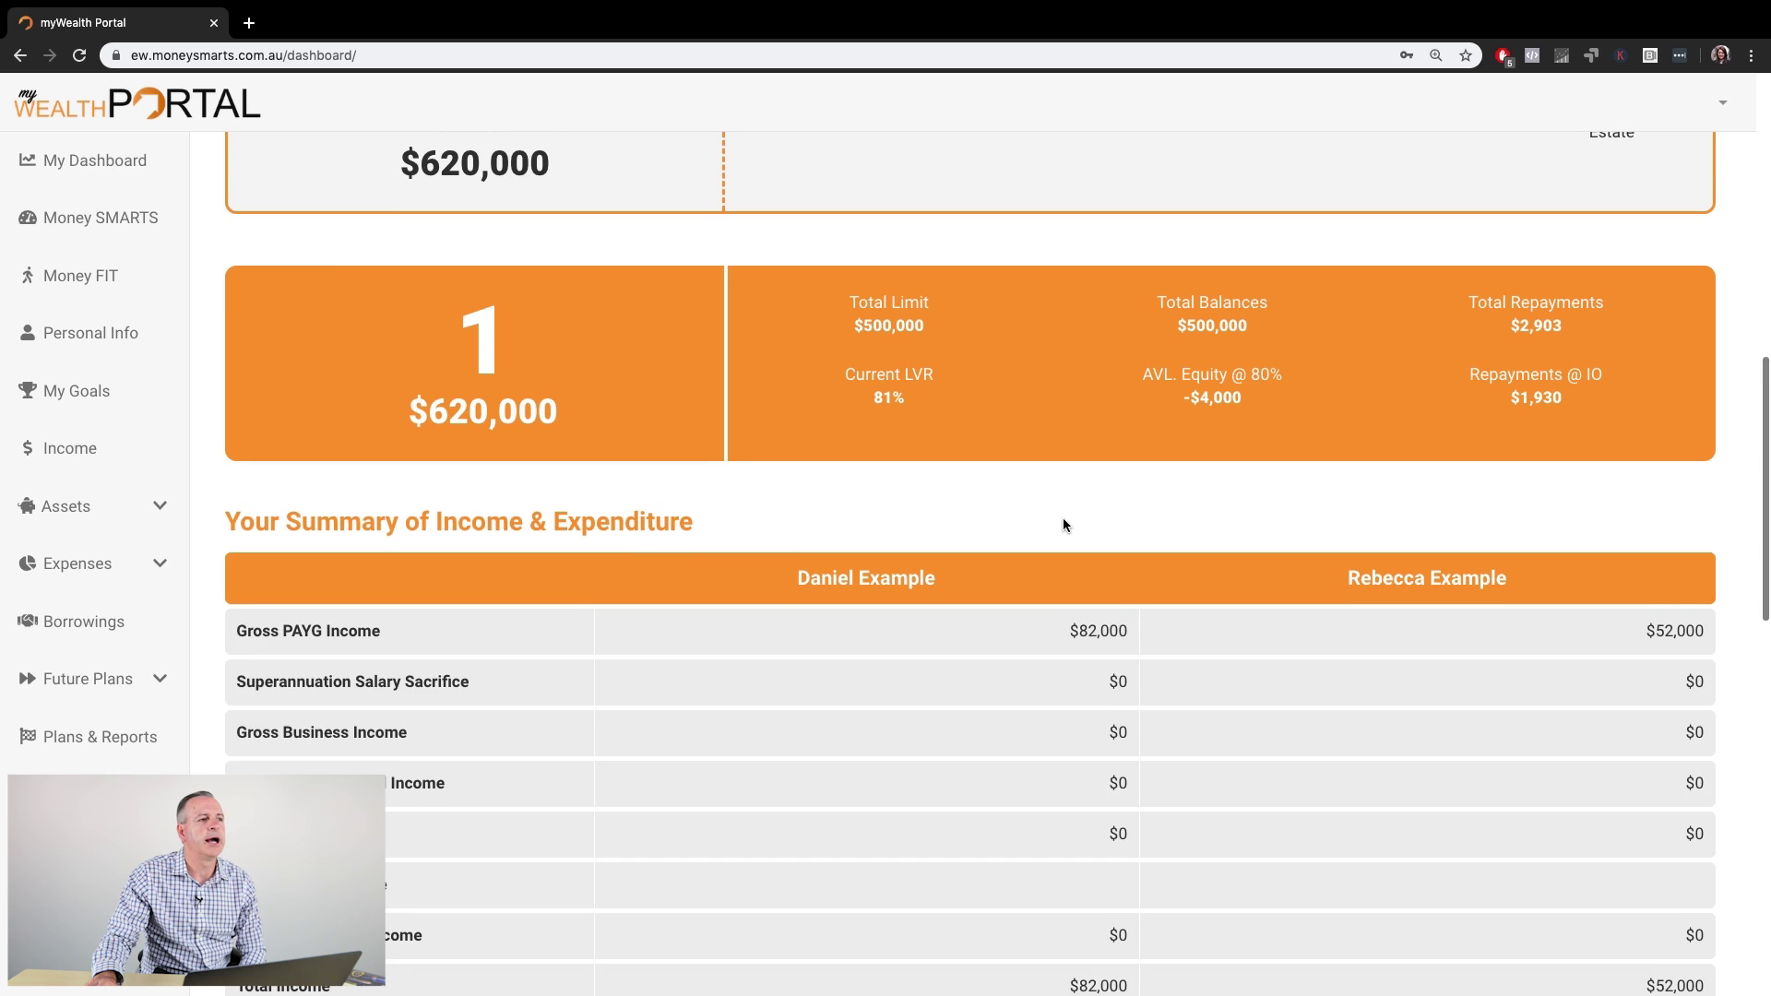
scroll(1063, 524, "down", 1)
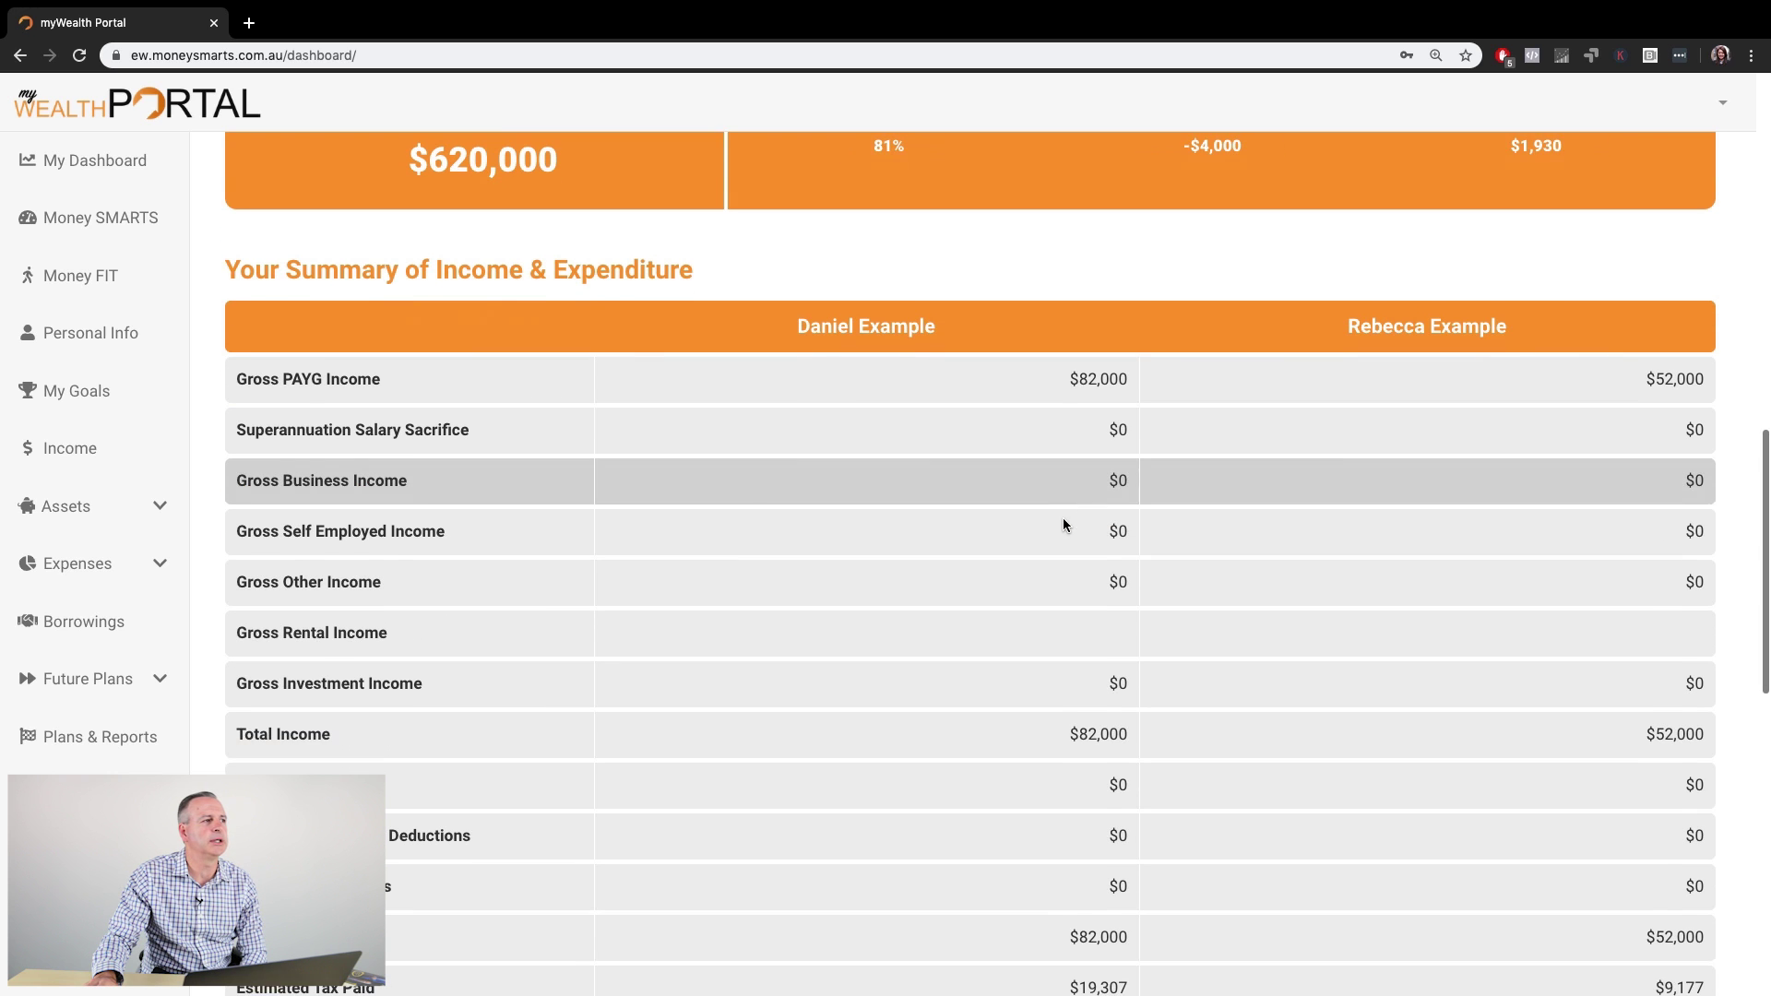
scroll(1063, 524, "down", 1)
scroll(1063, 525, "down", 1)
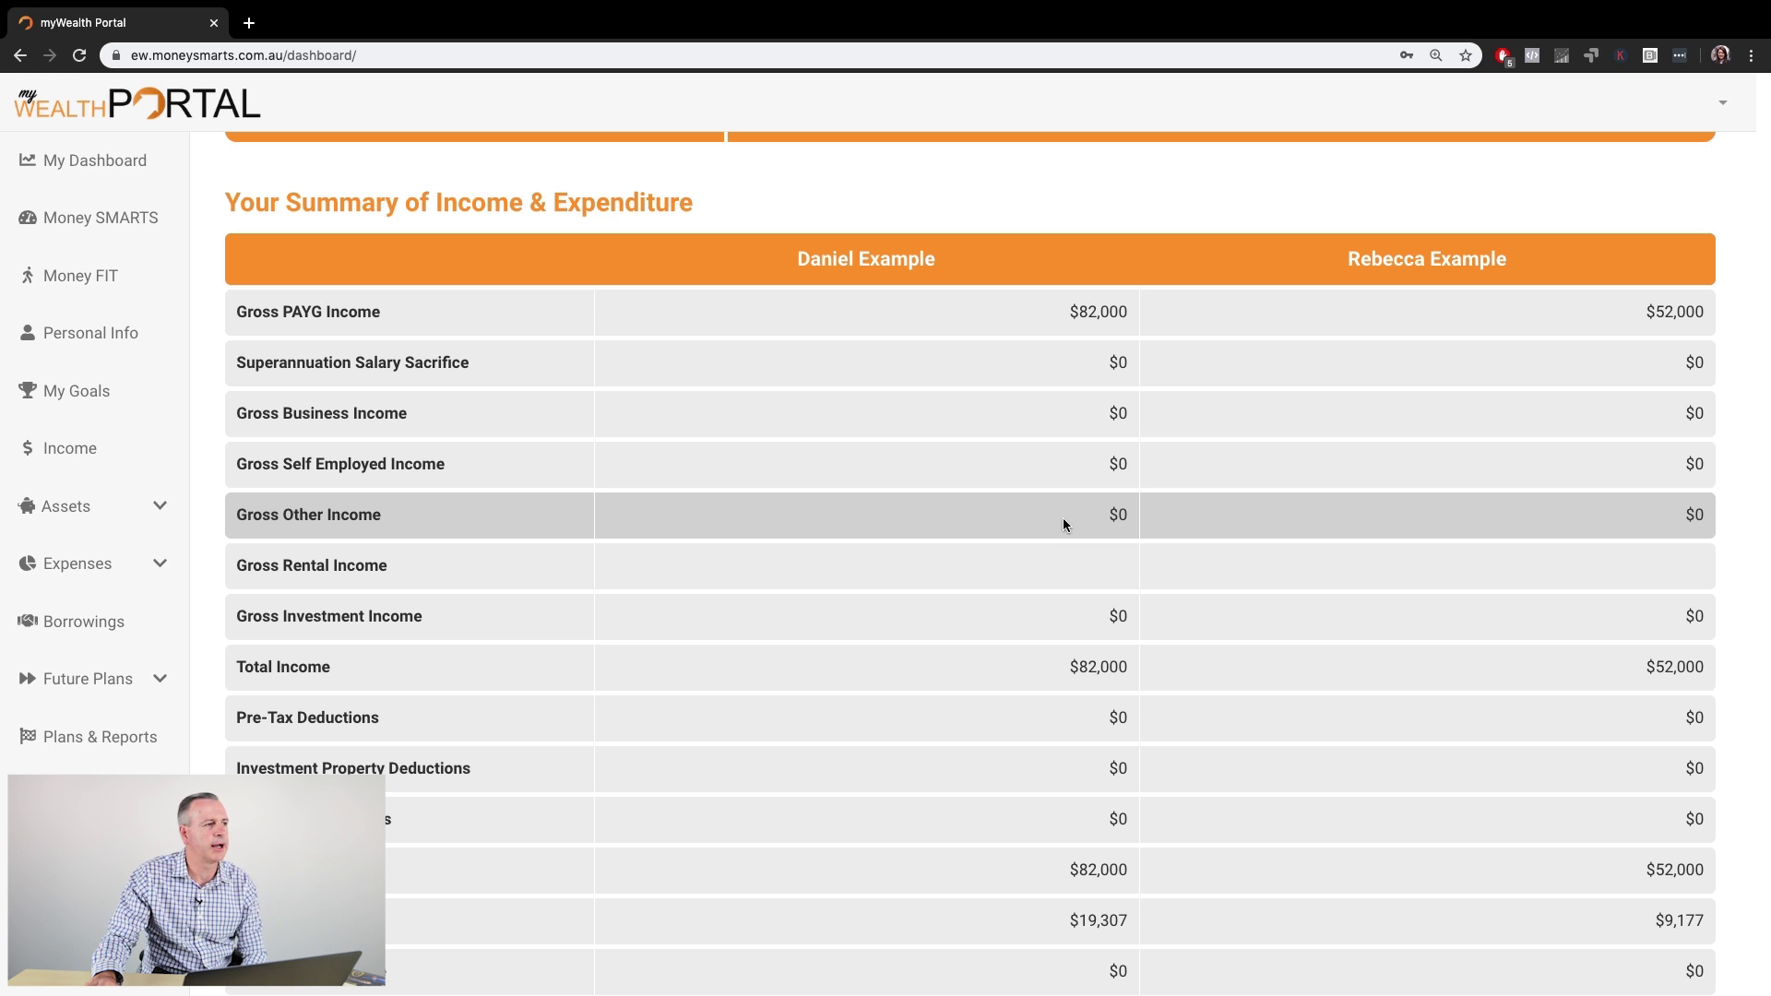
scroll(1064, 524, "down", 10)
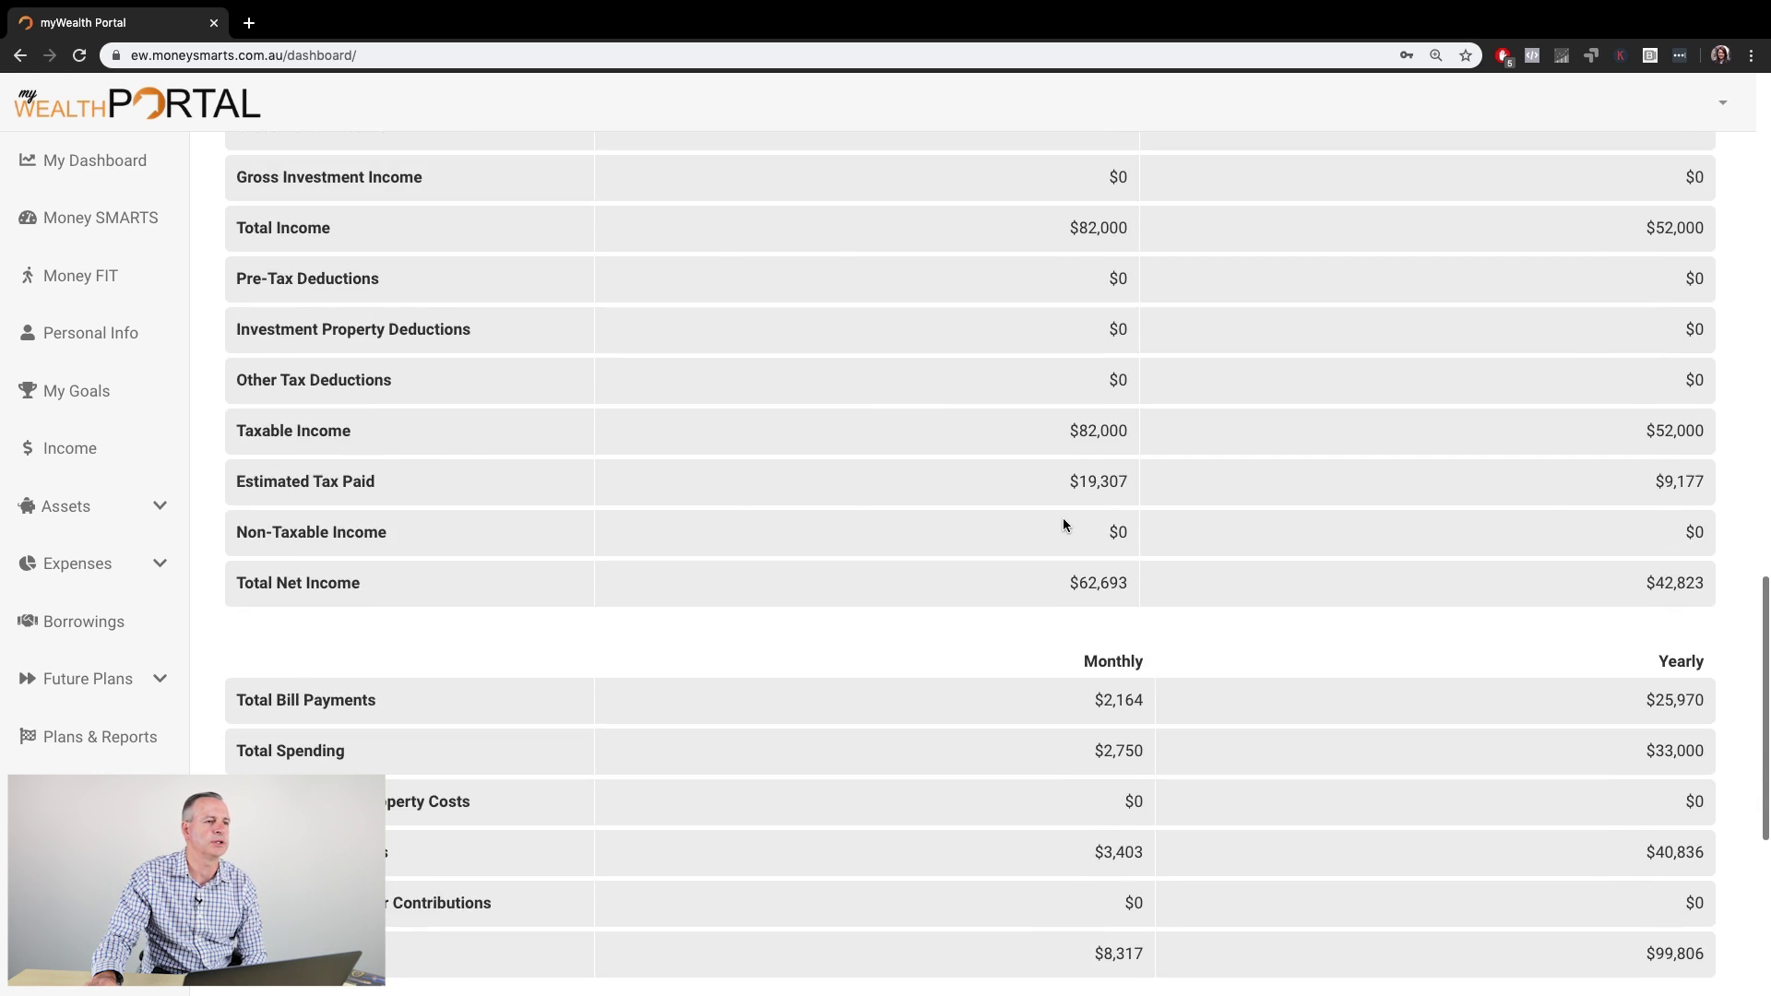
scroll(1063, 524, "down", 5)
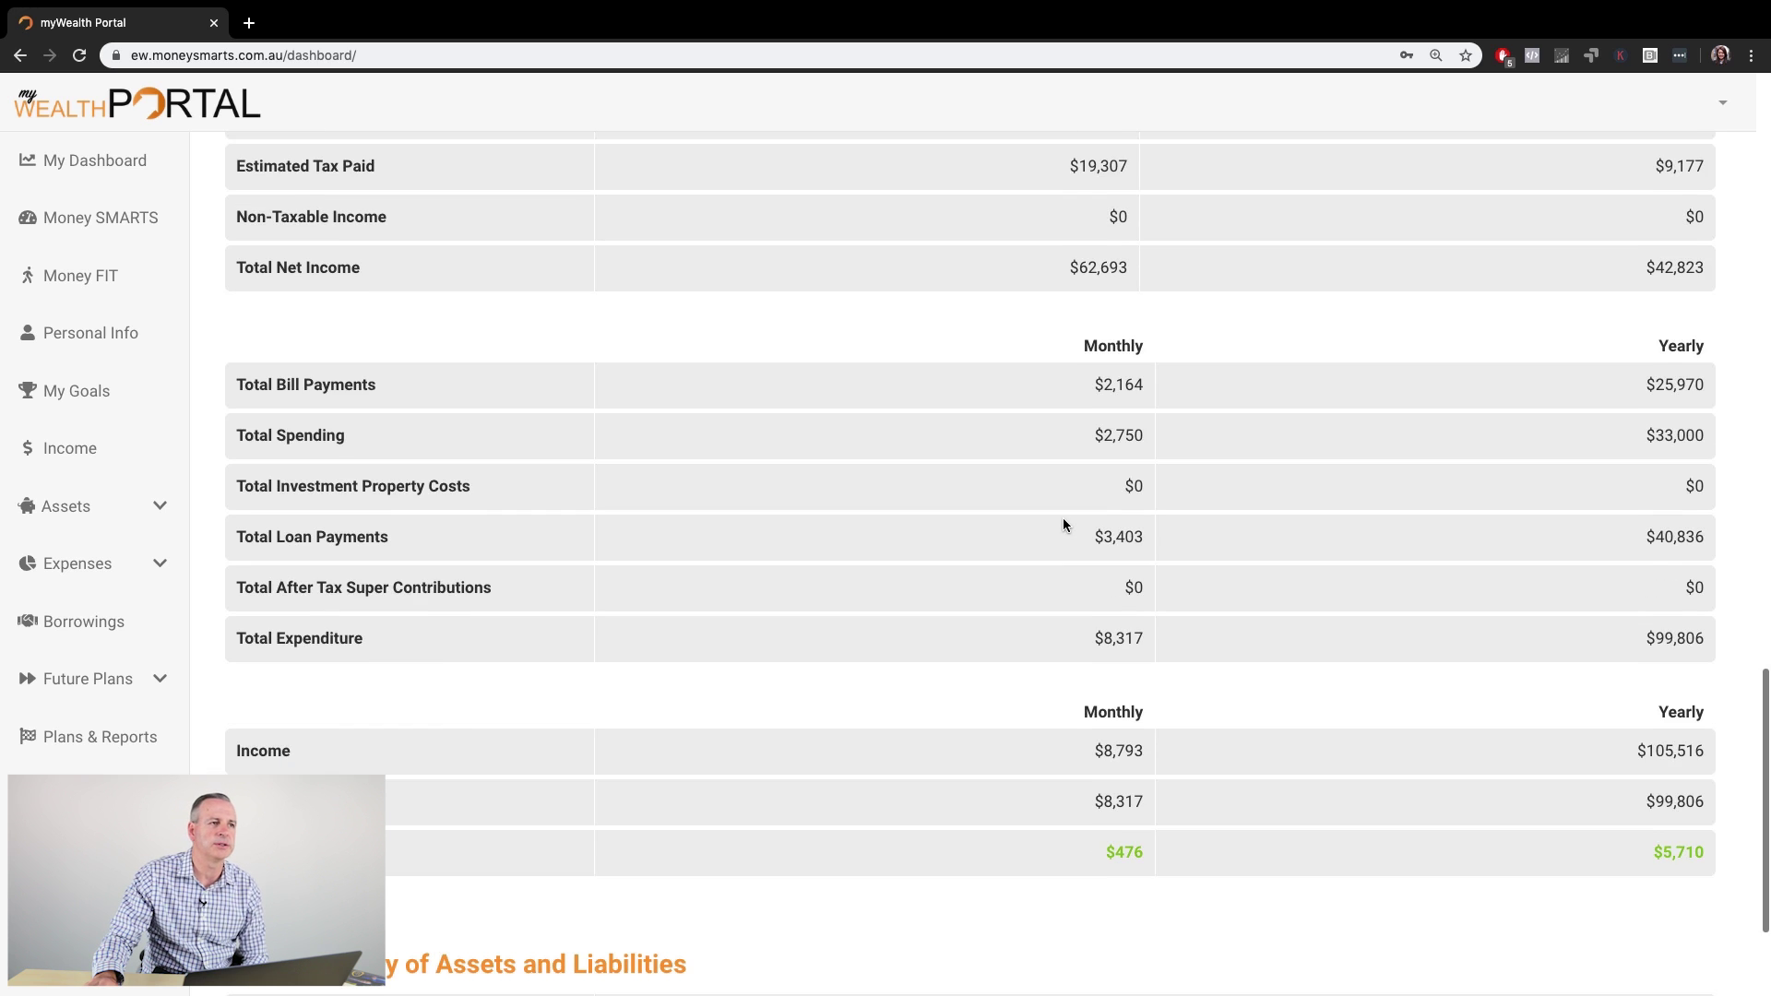
scroll(1064, 524, "down", 2)
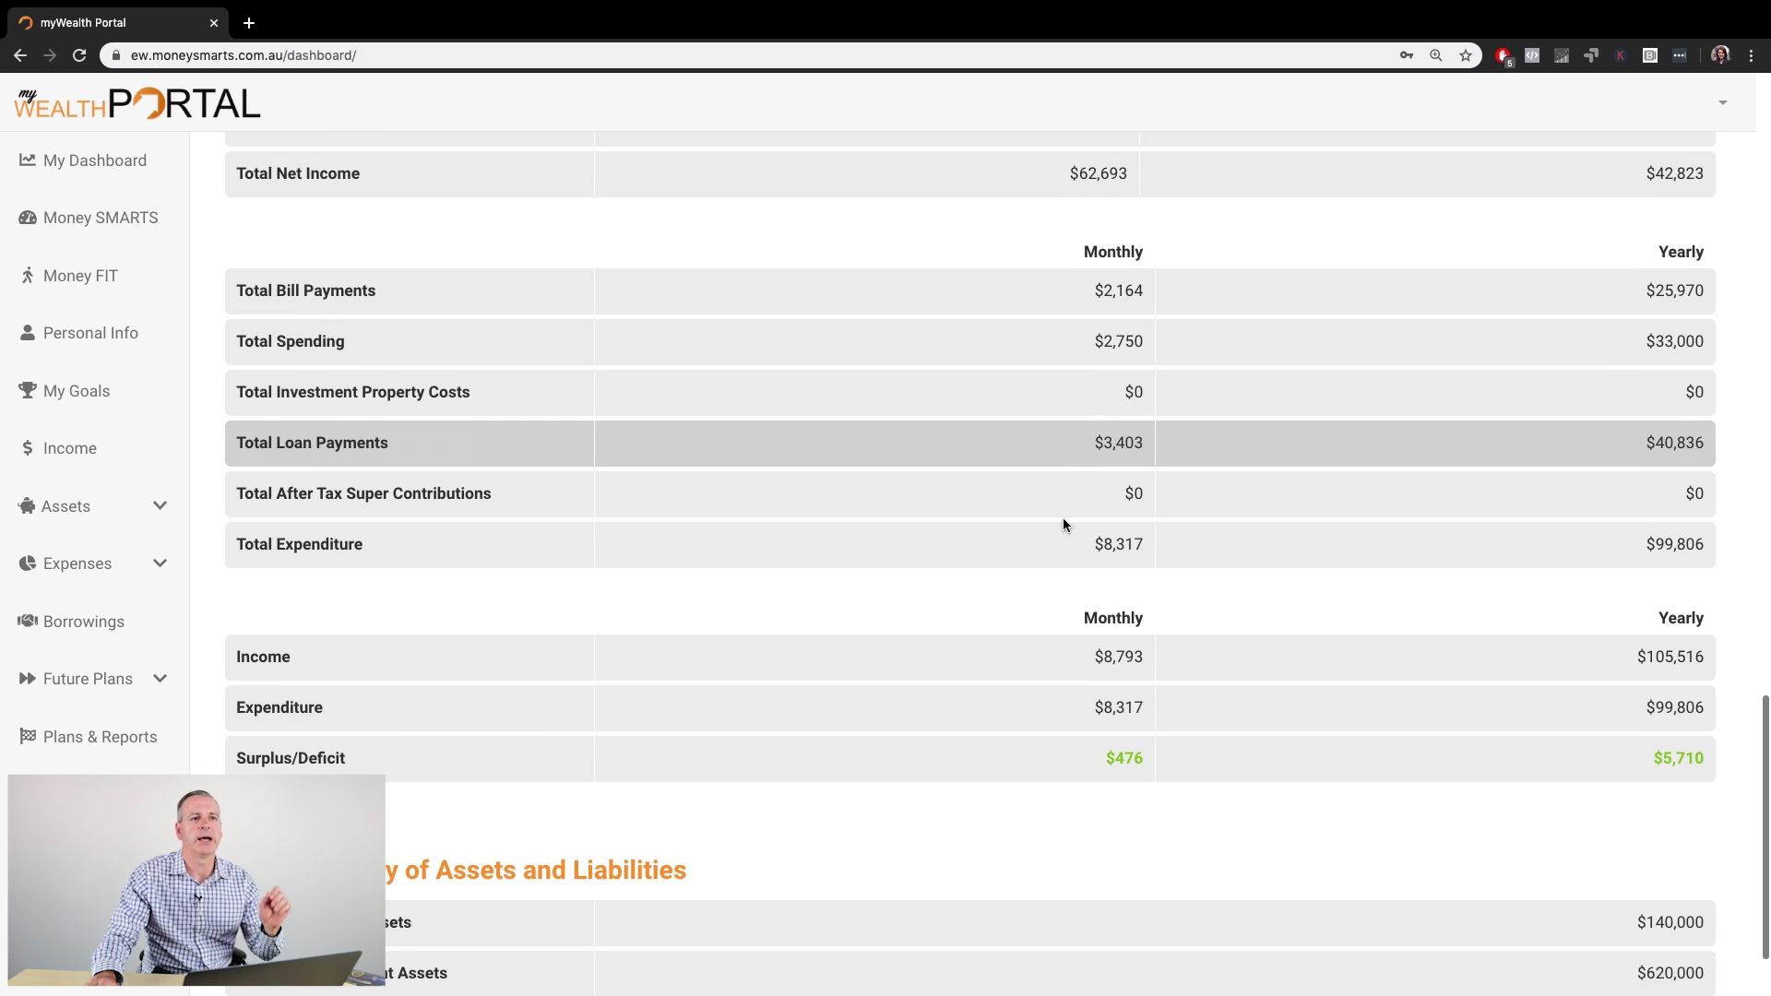
scroll(1063, 524, "down", 1)
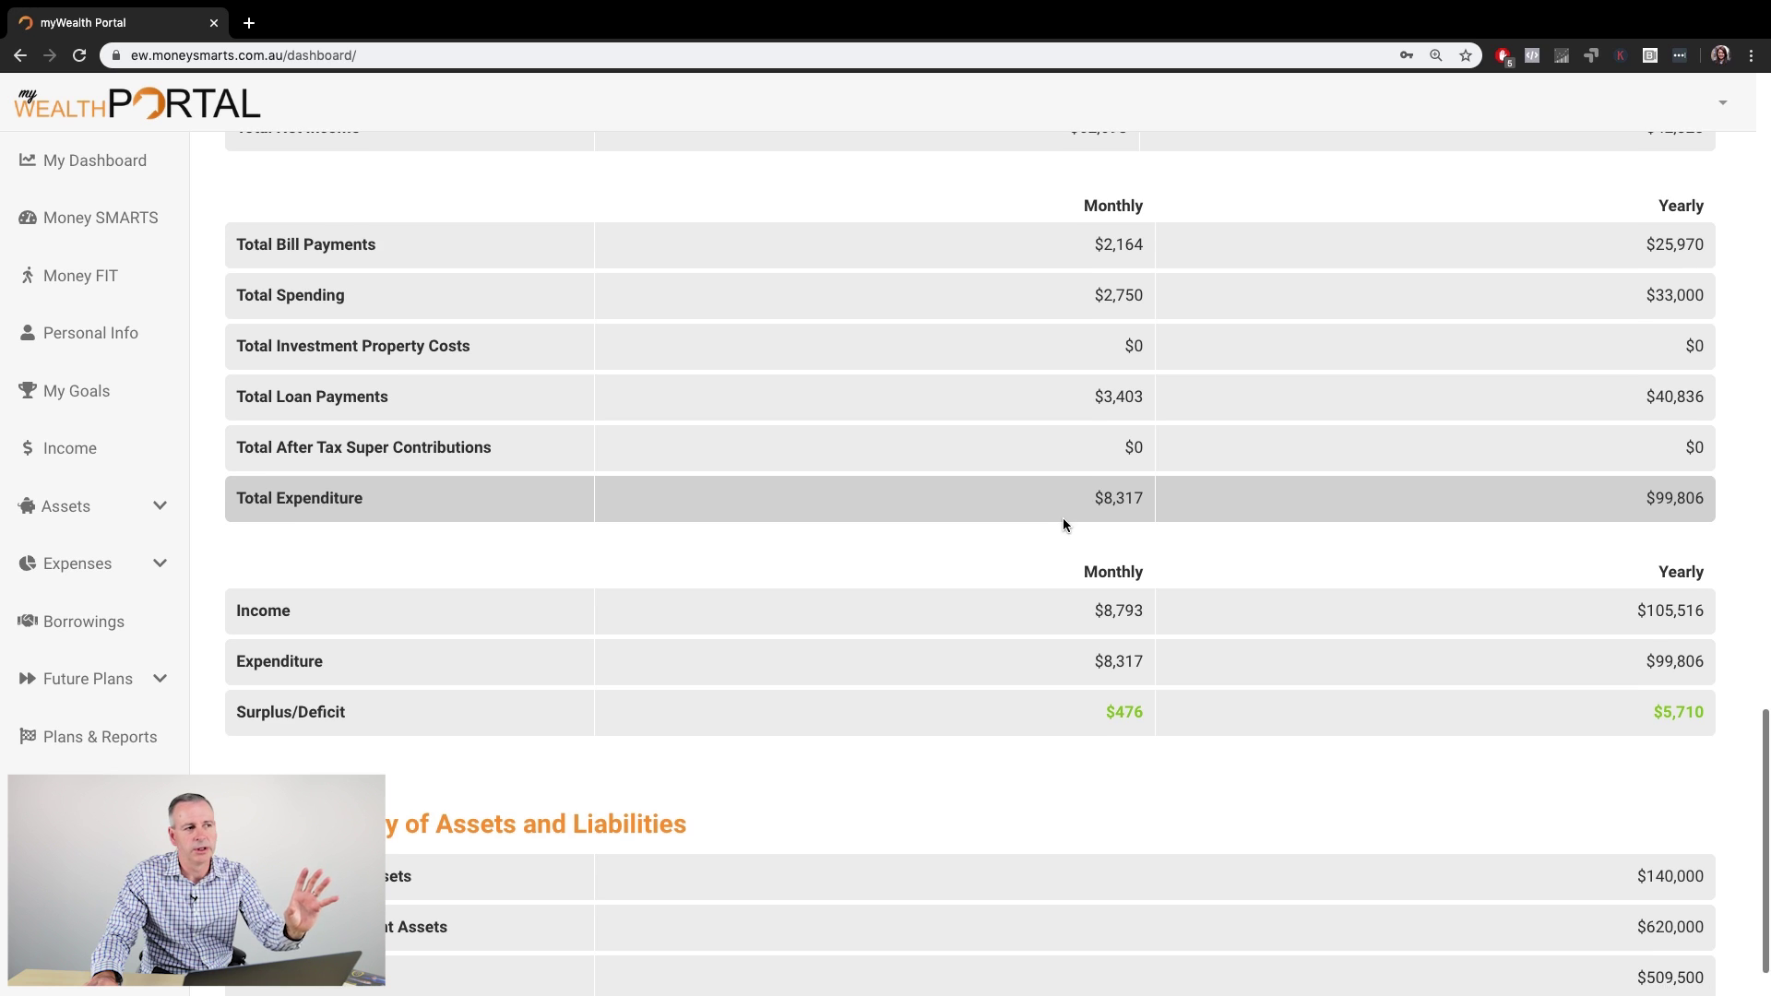
scroll(1064, 525, "down", 1)
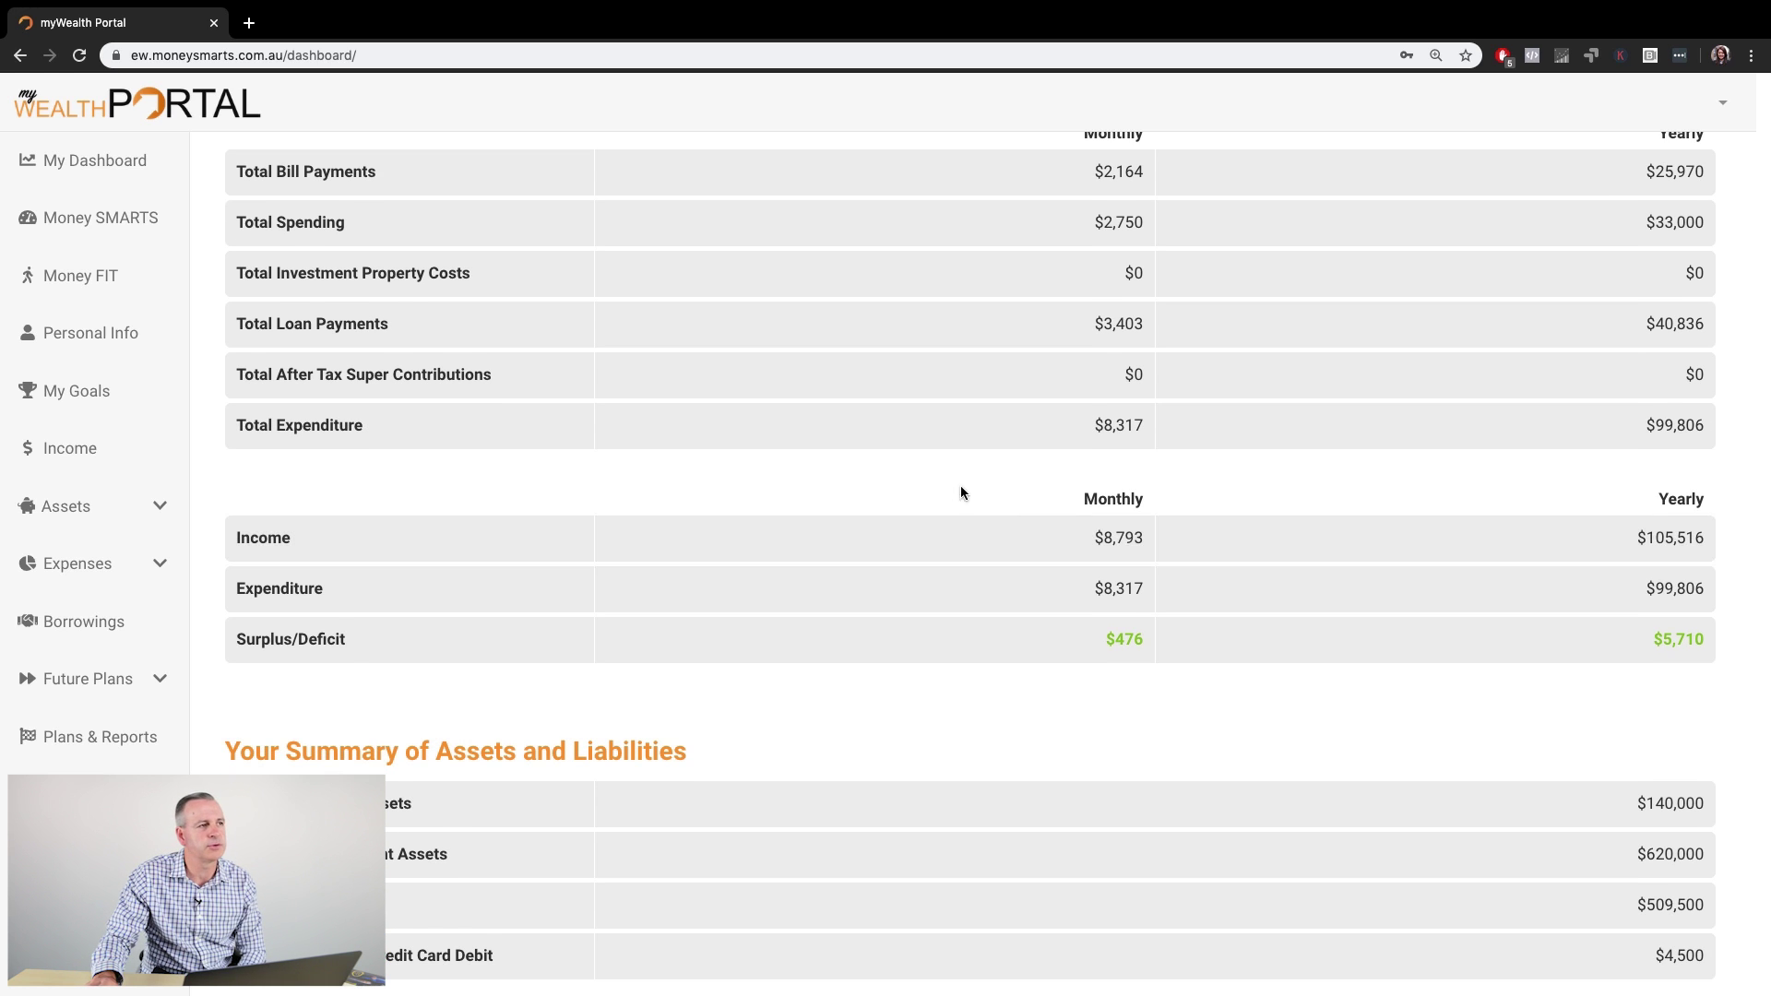
scroll(905, 486, "up", 15)
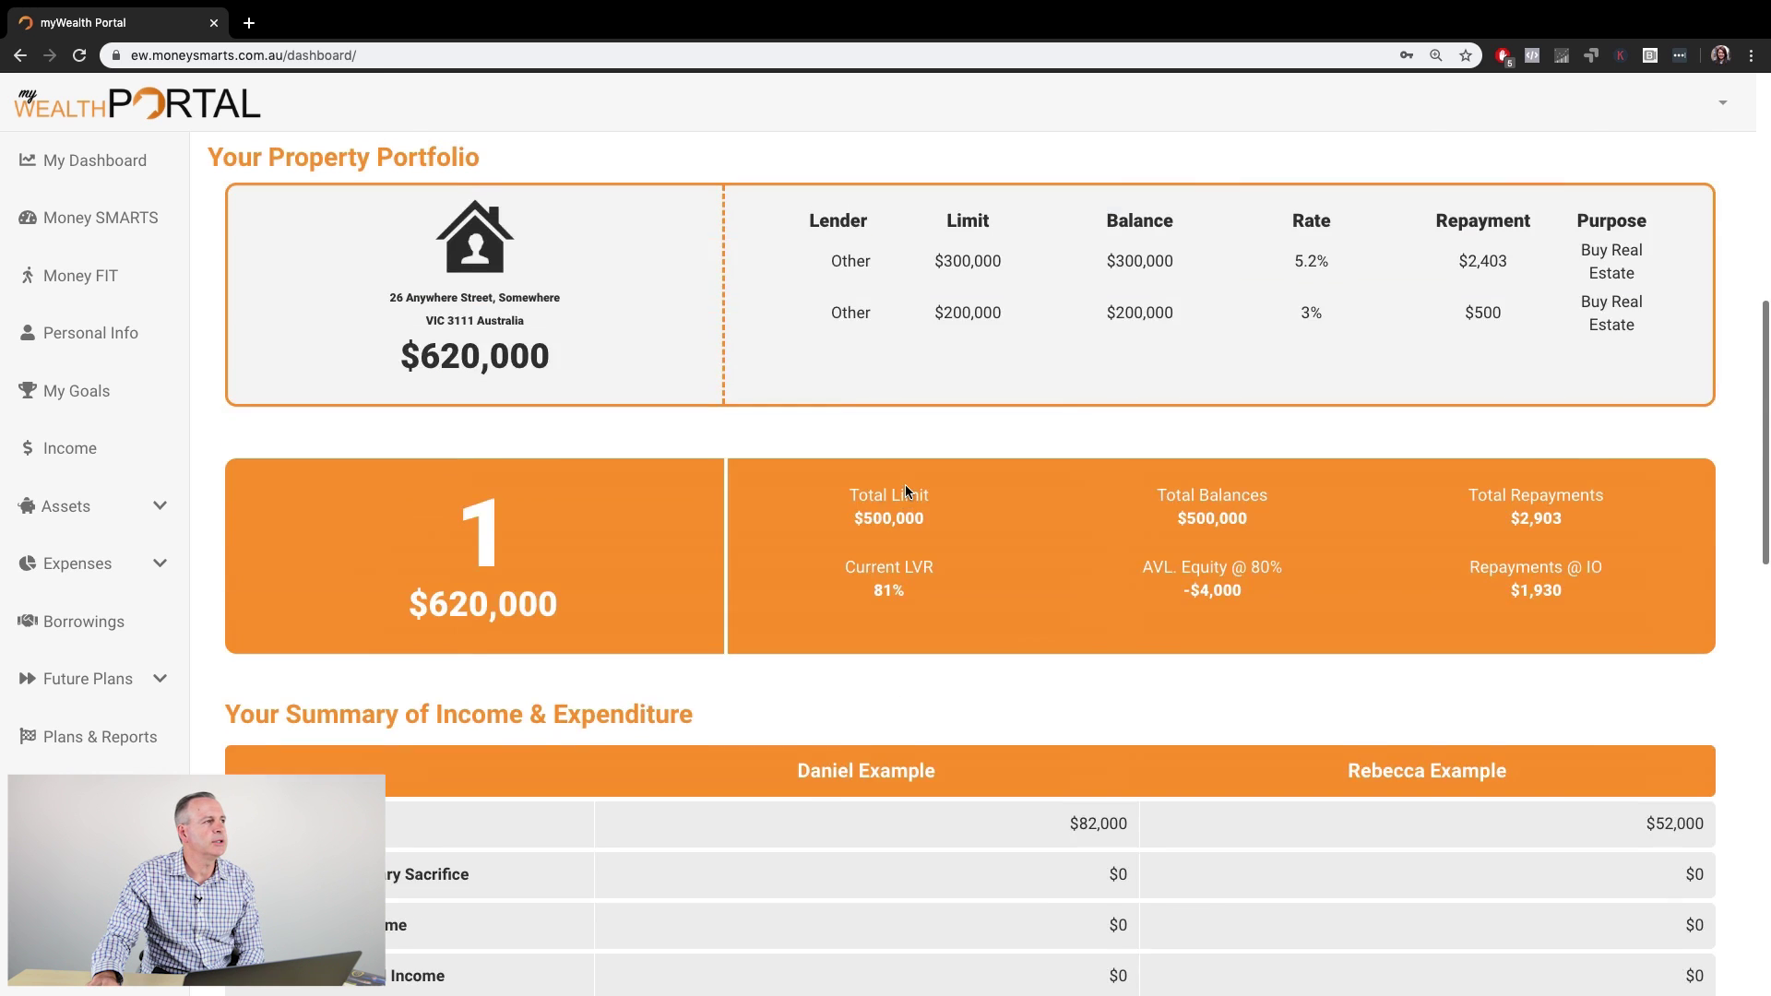
scroll(905, 484, "up", 3)
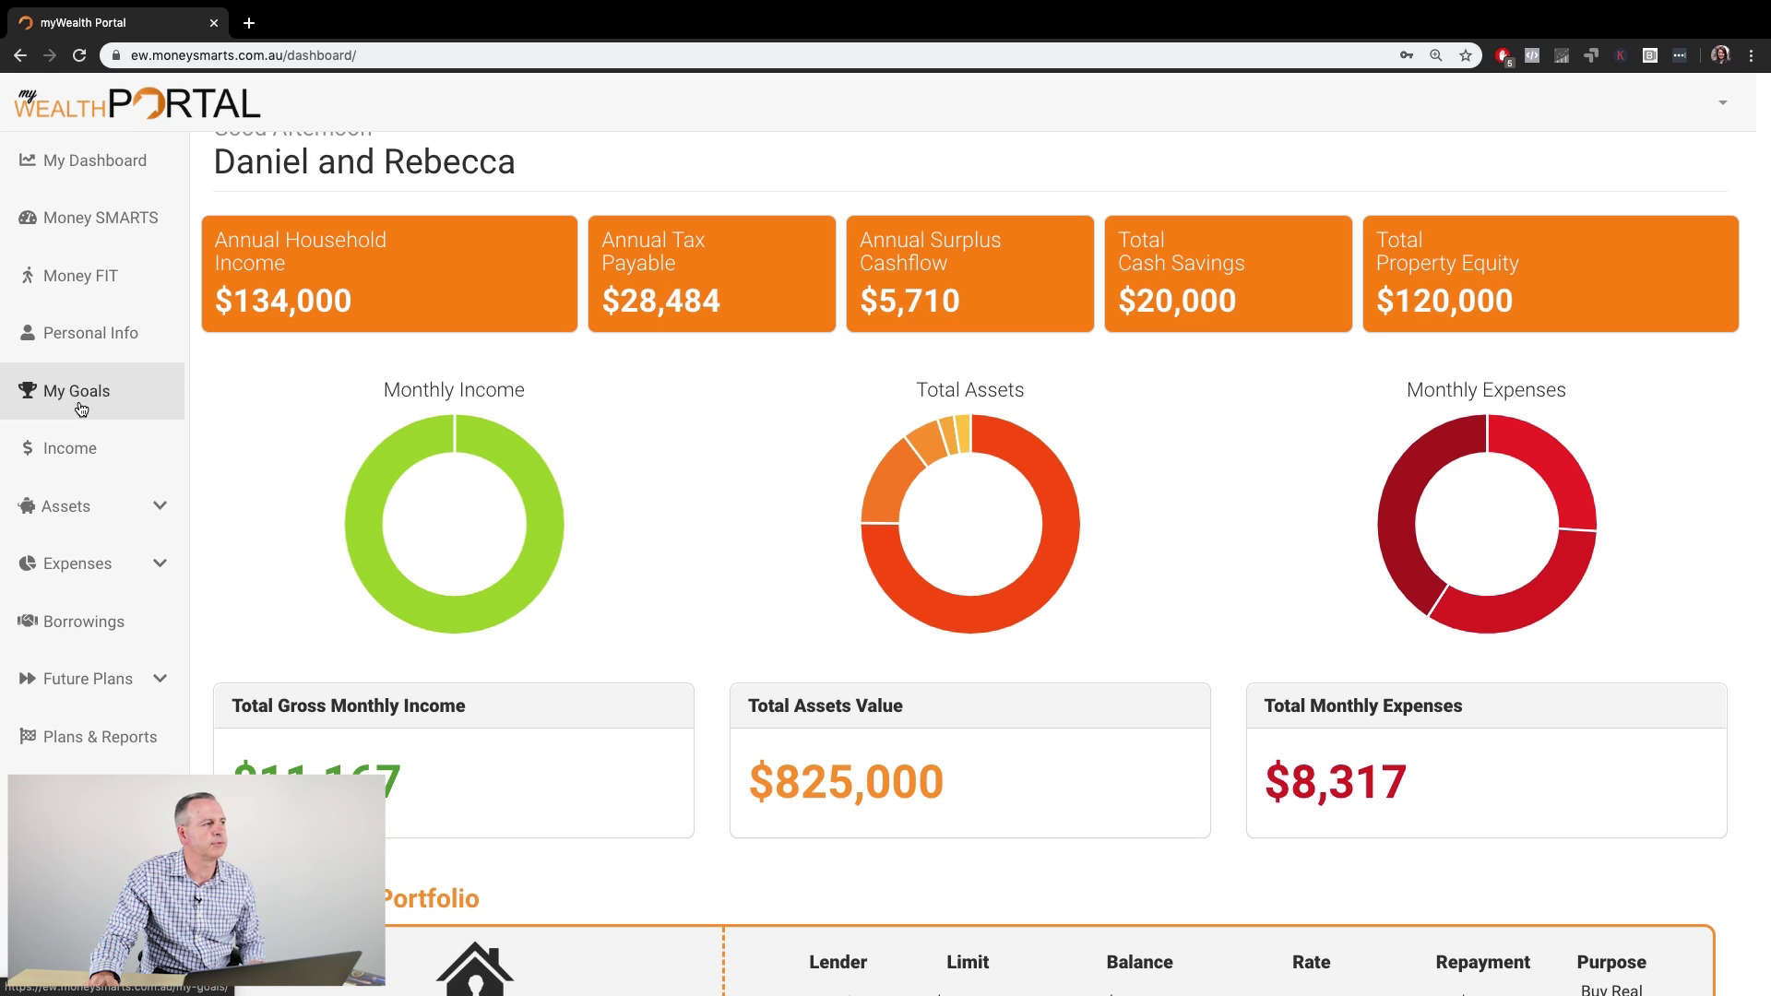
left_click(147, 510)
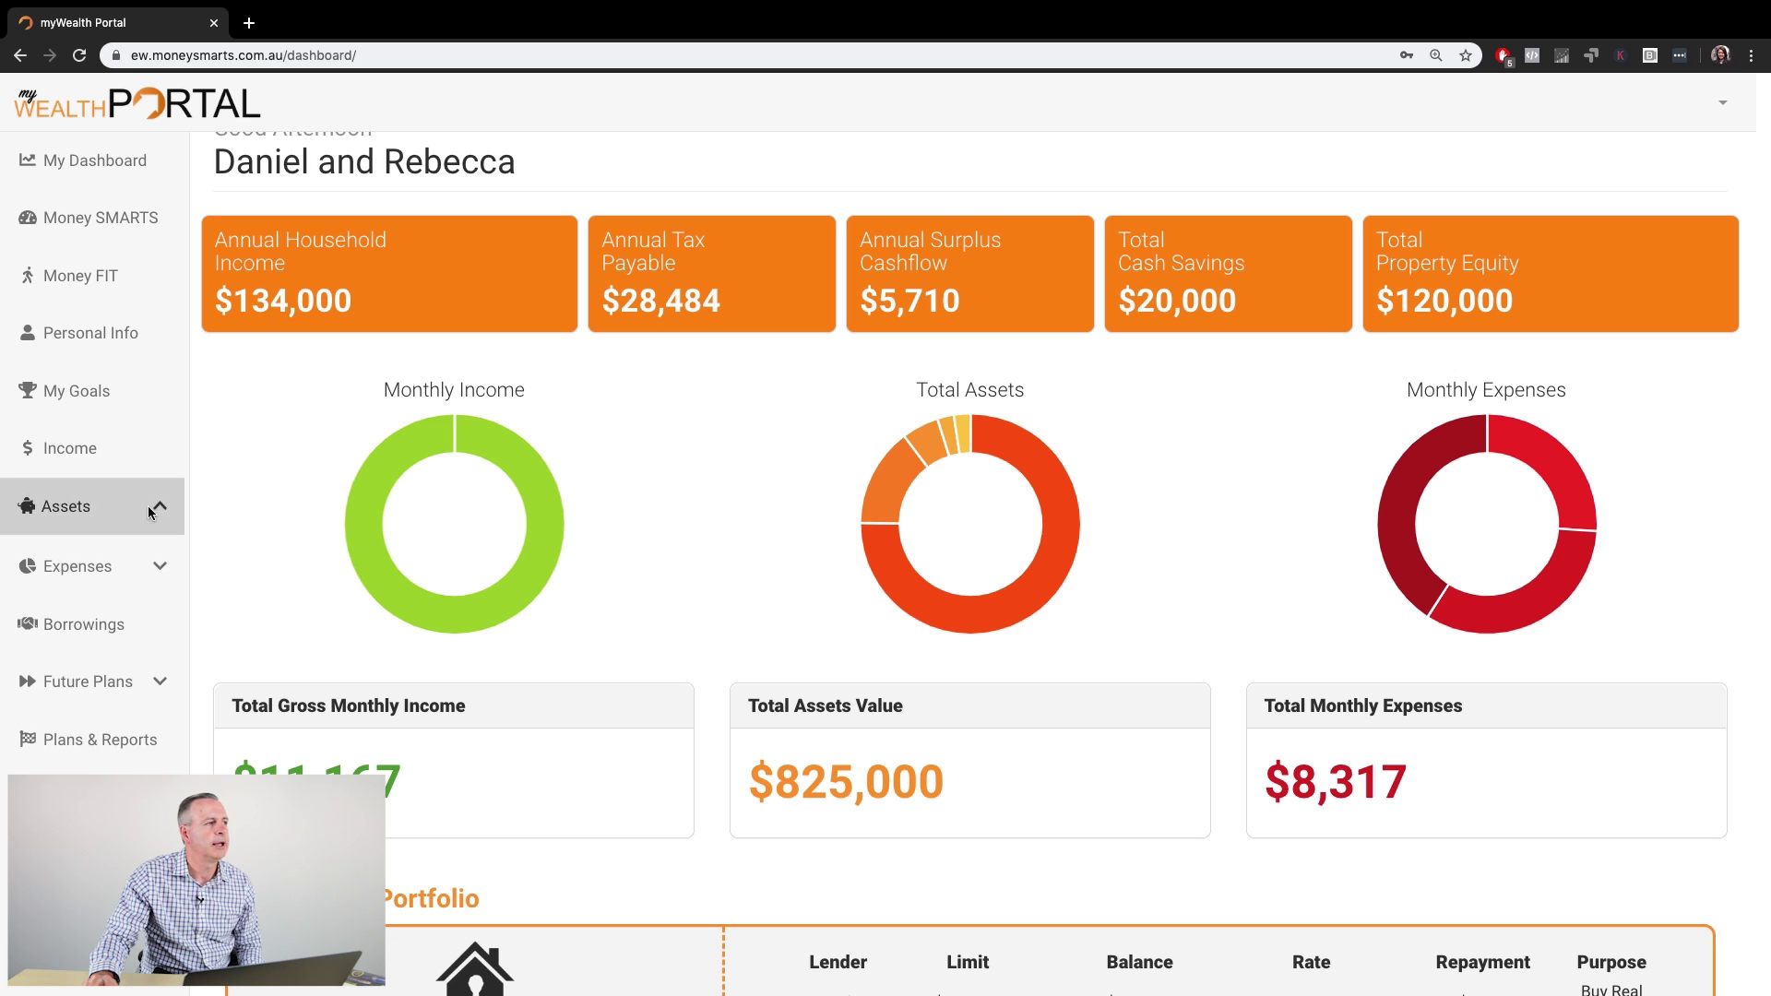
left_click(148, 510)
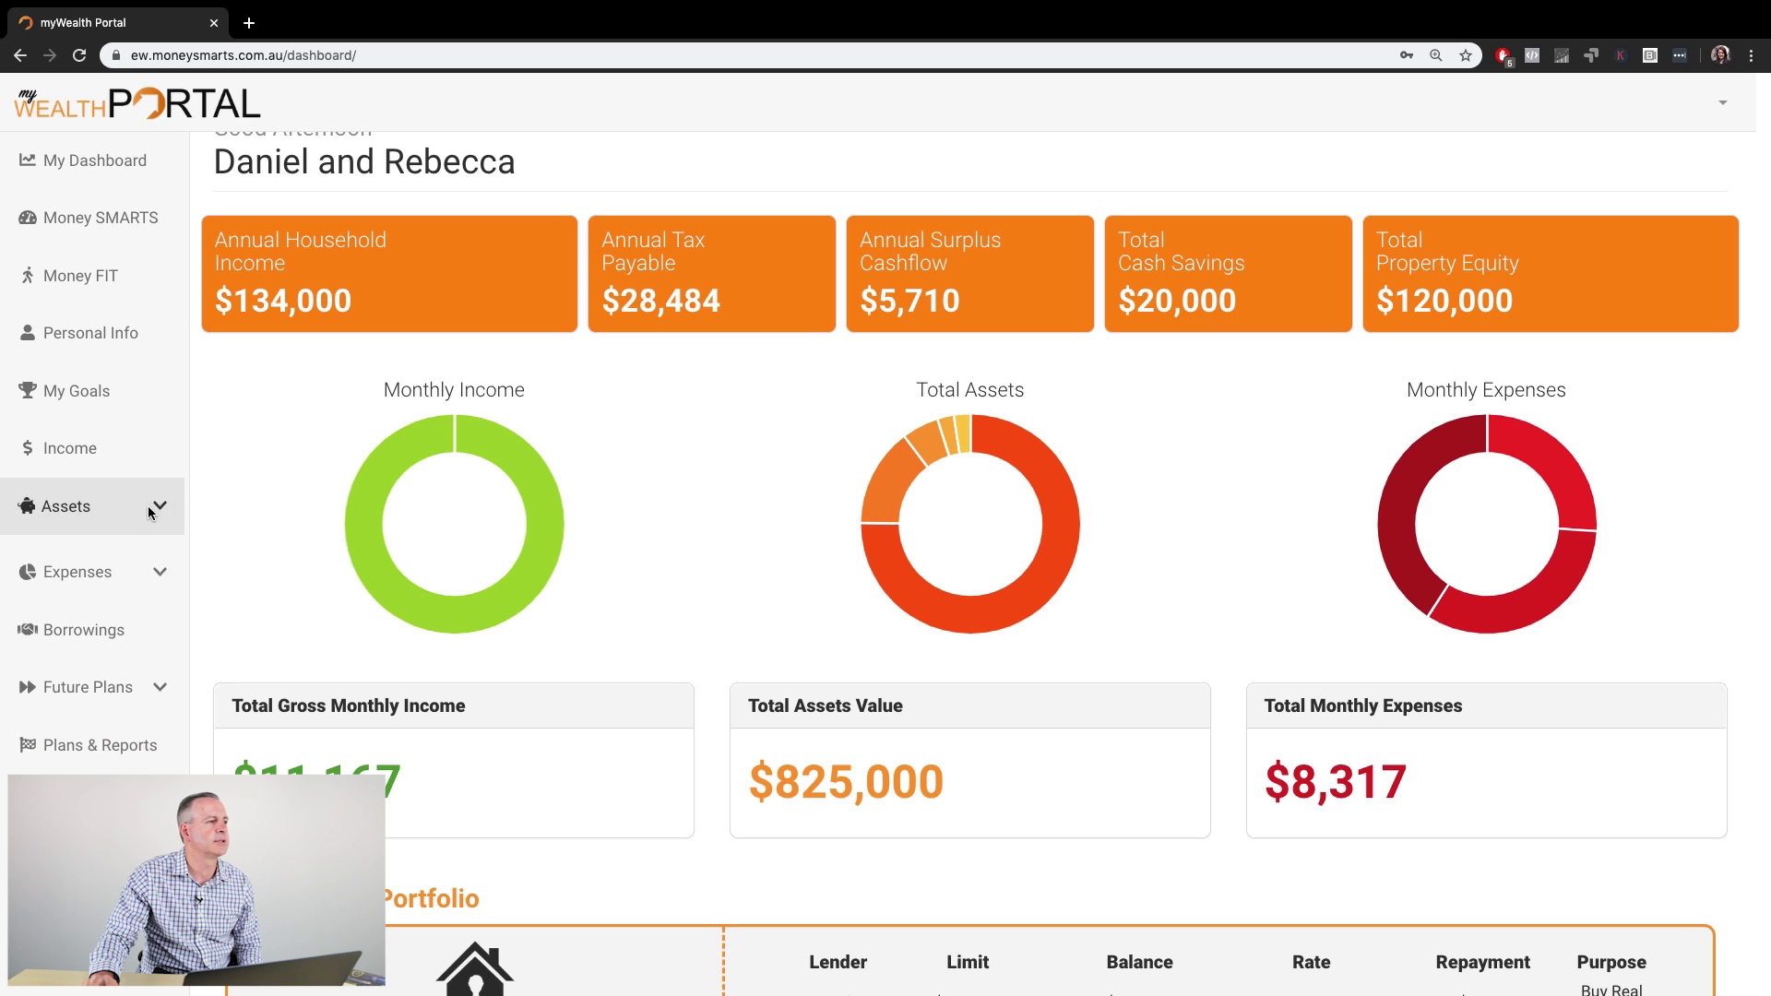
left_click(153, 565)
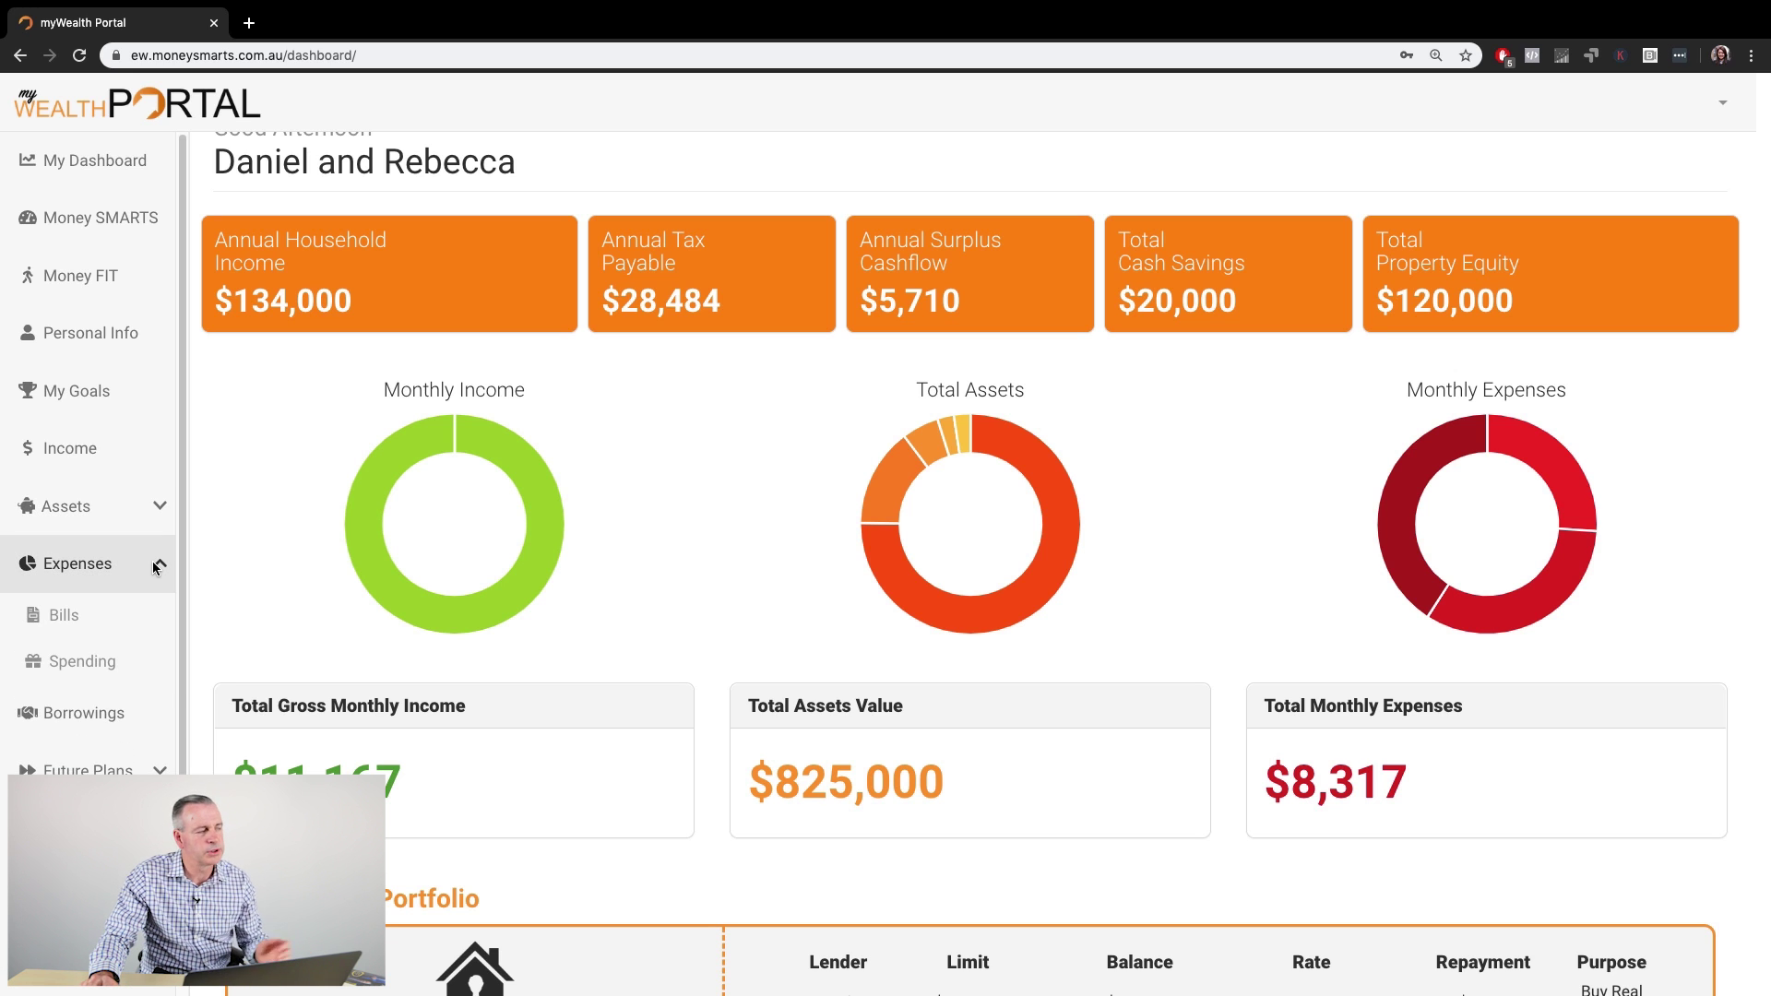
scroll(130, 624, "down", 1)
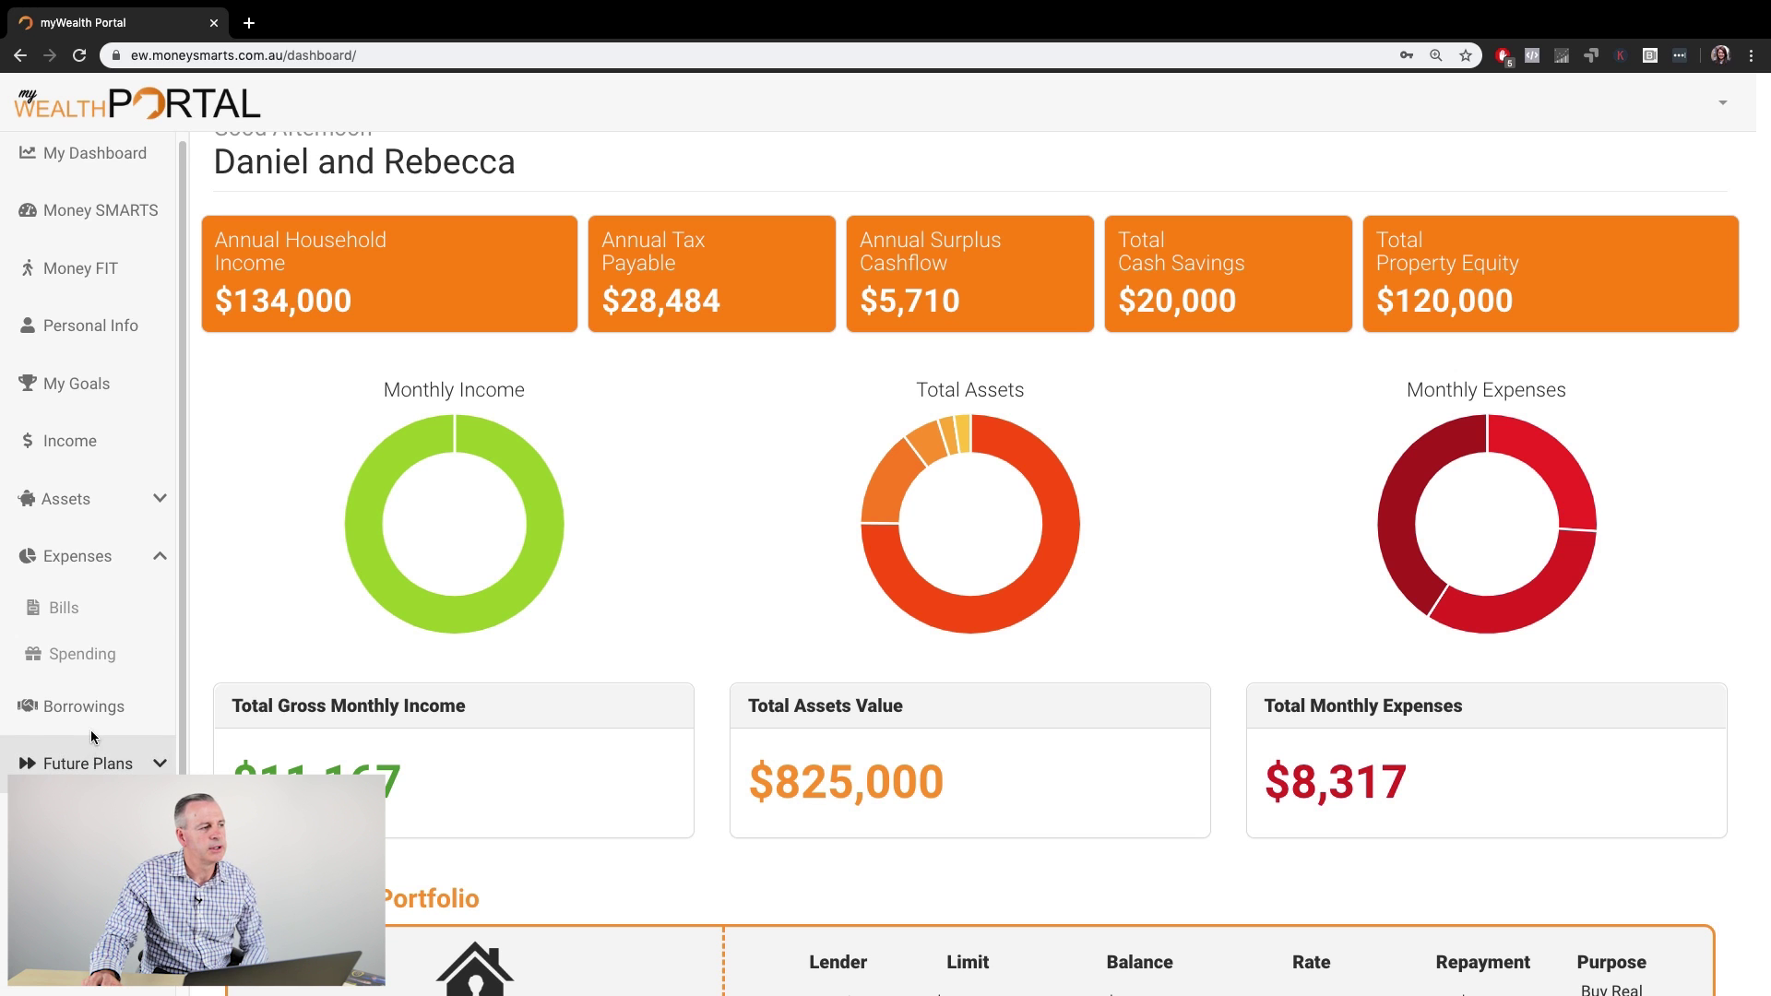
scroll(89, 657, "up", 1)
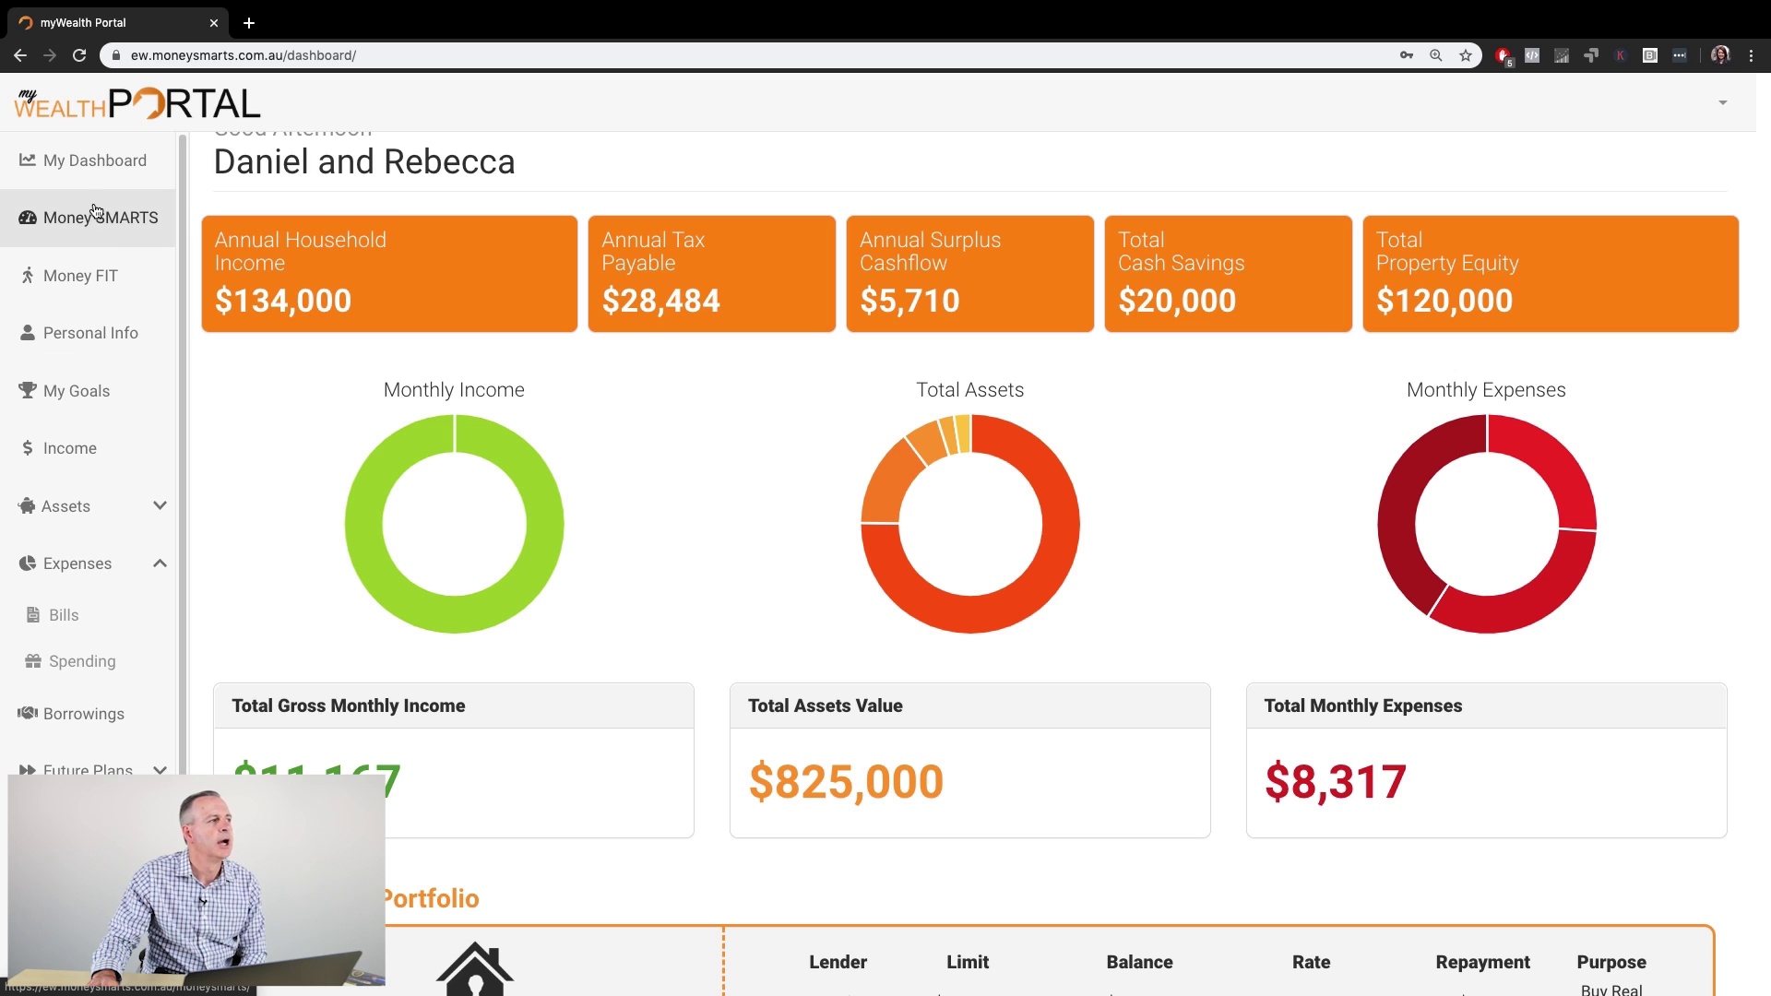
Clear the primary contact's date of birth on the Personal Info page and save the form
left_click(92, 336)
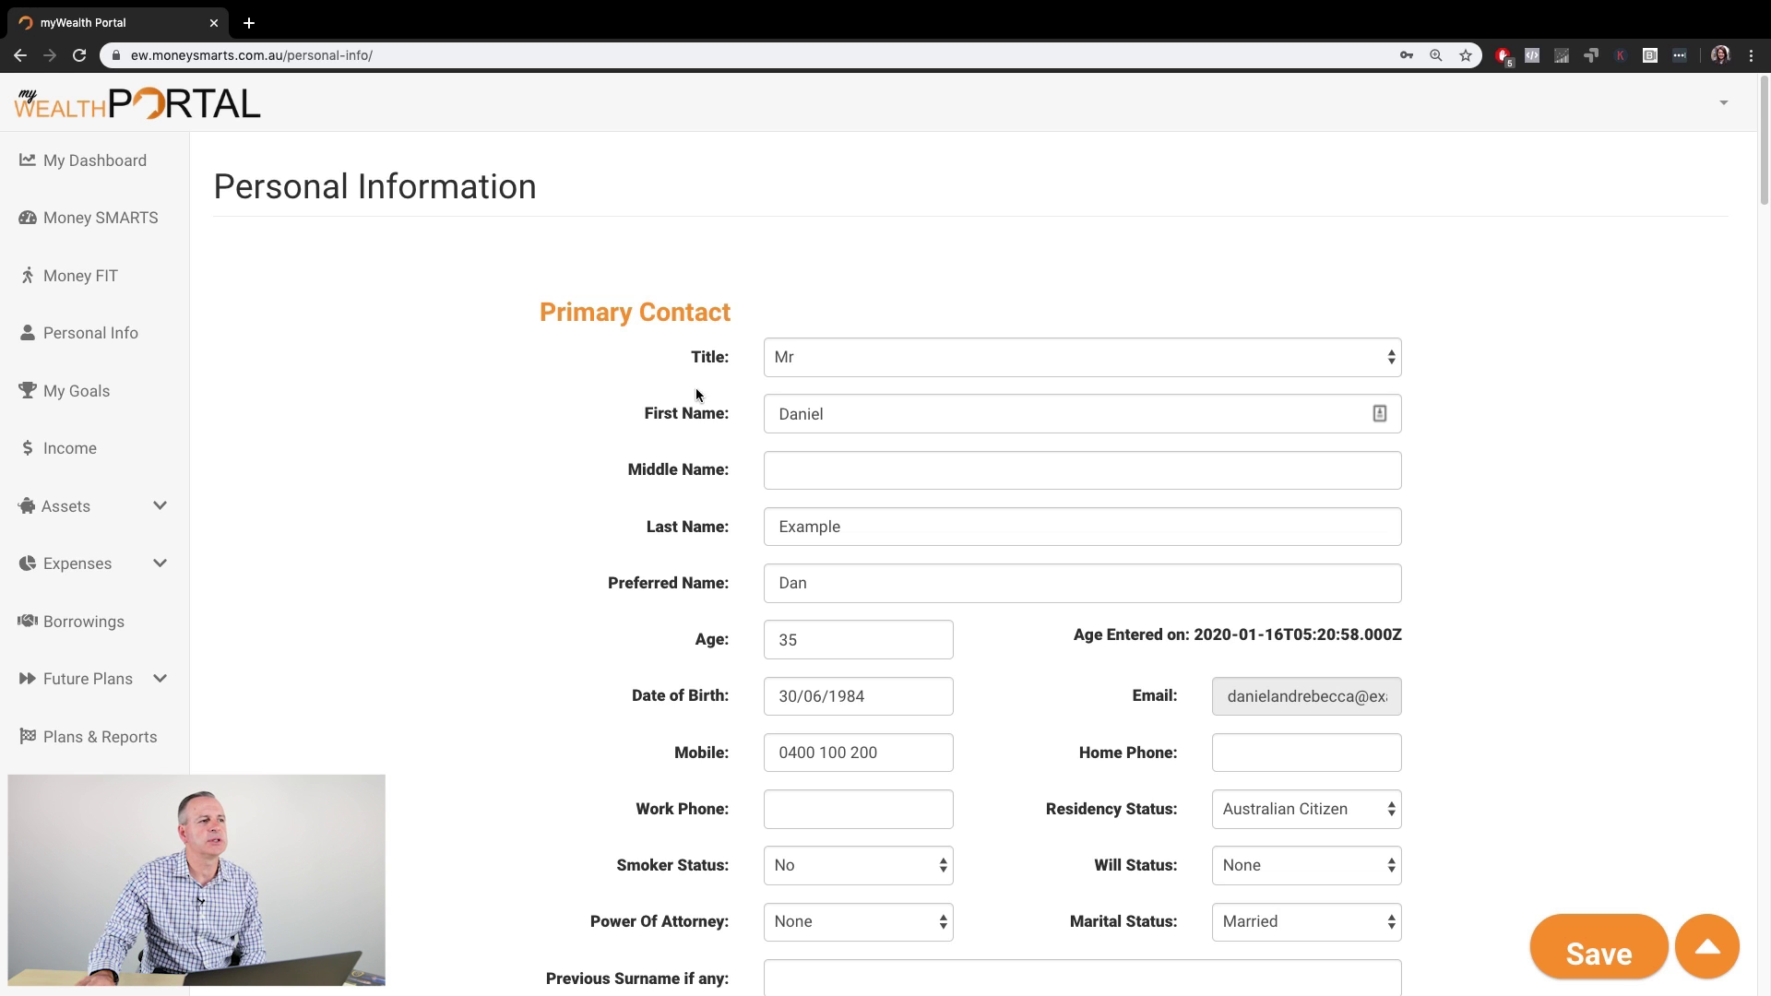
scroll(907, 462, "down", 2)
scroll(906, 462, "down", 4)
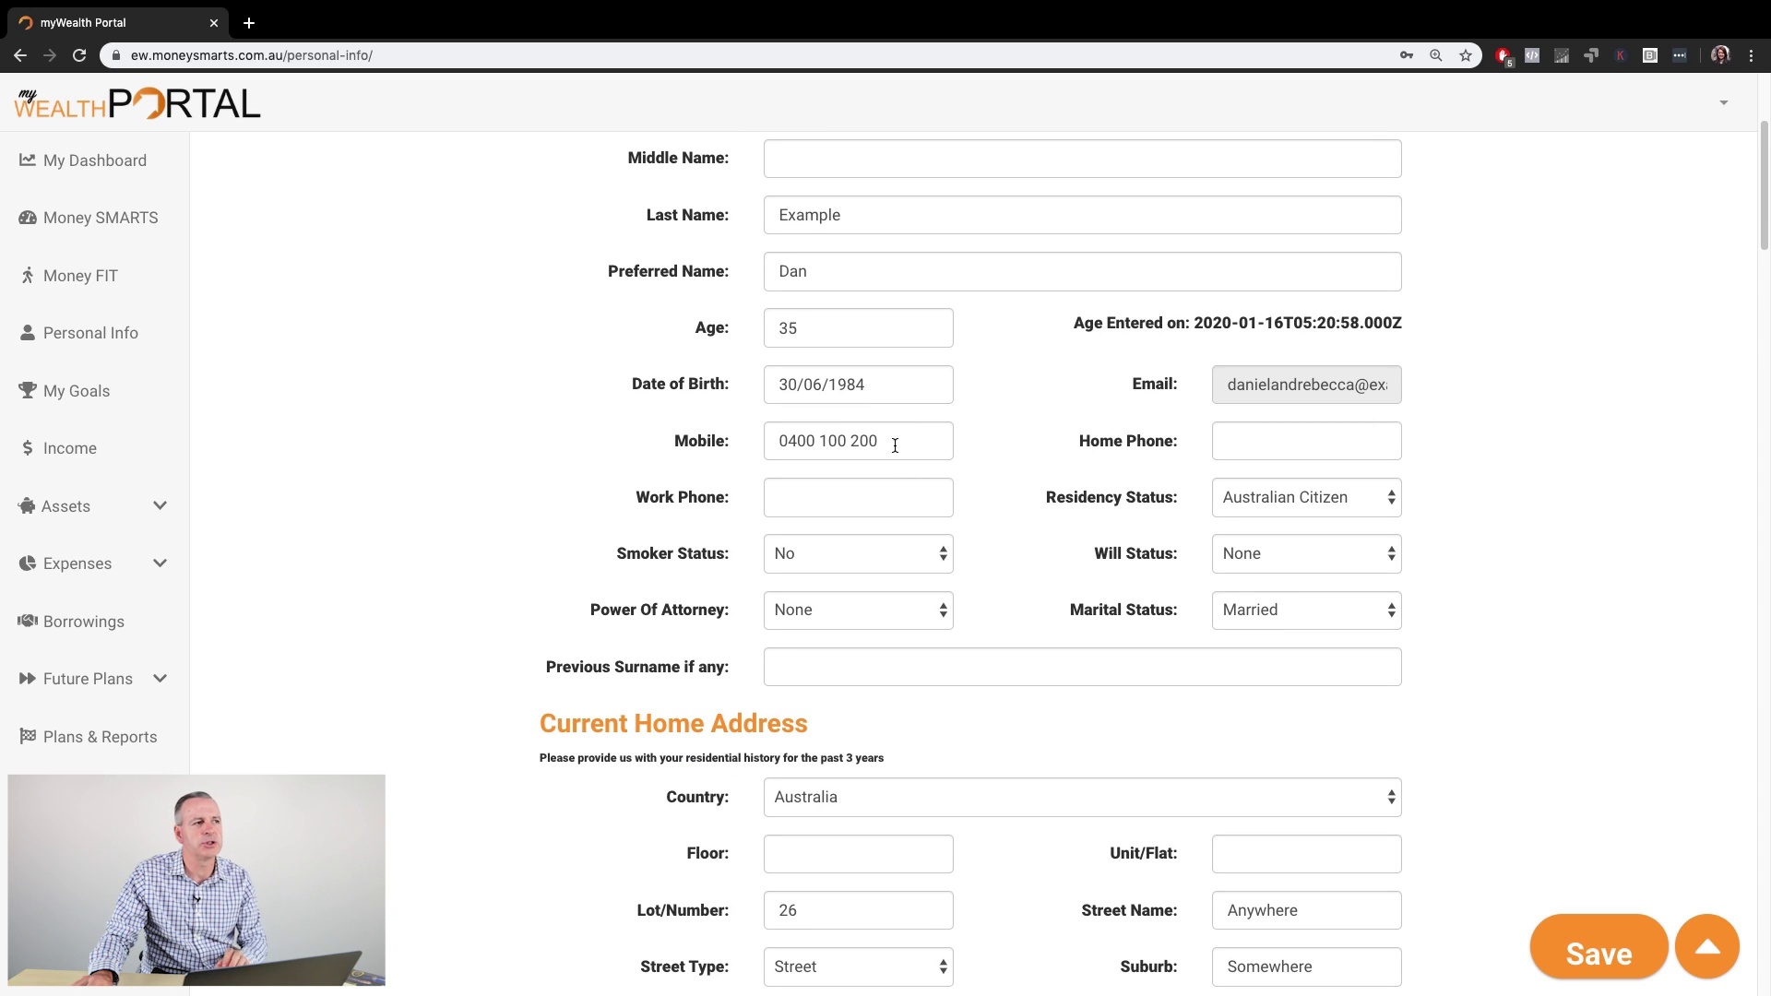
left_click_drag(886, 395, 765, 386)
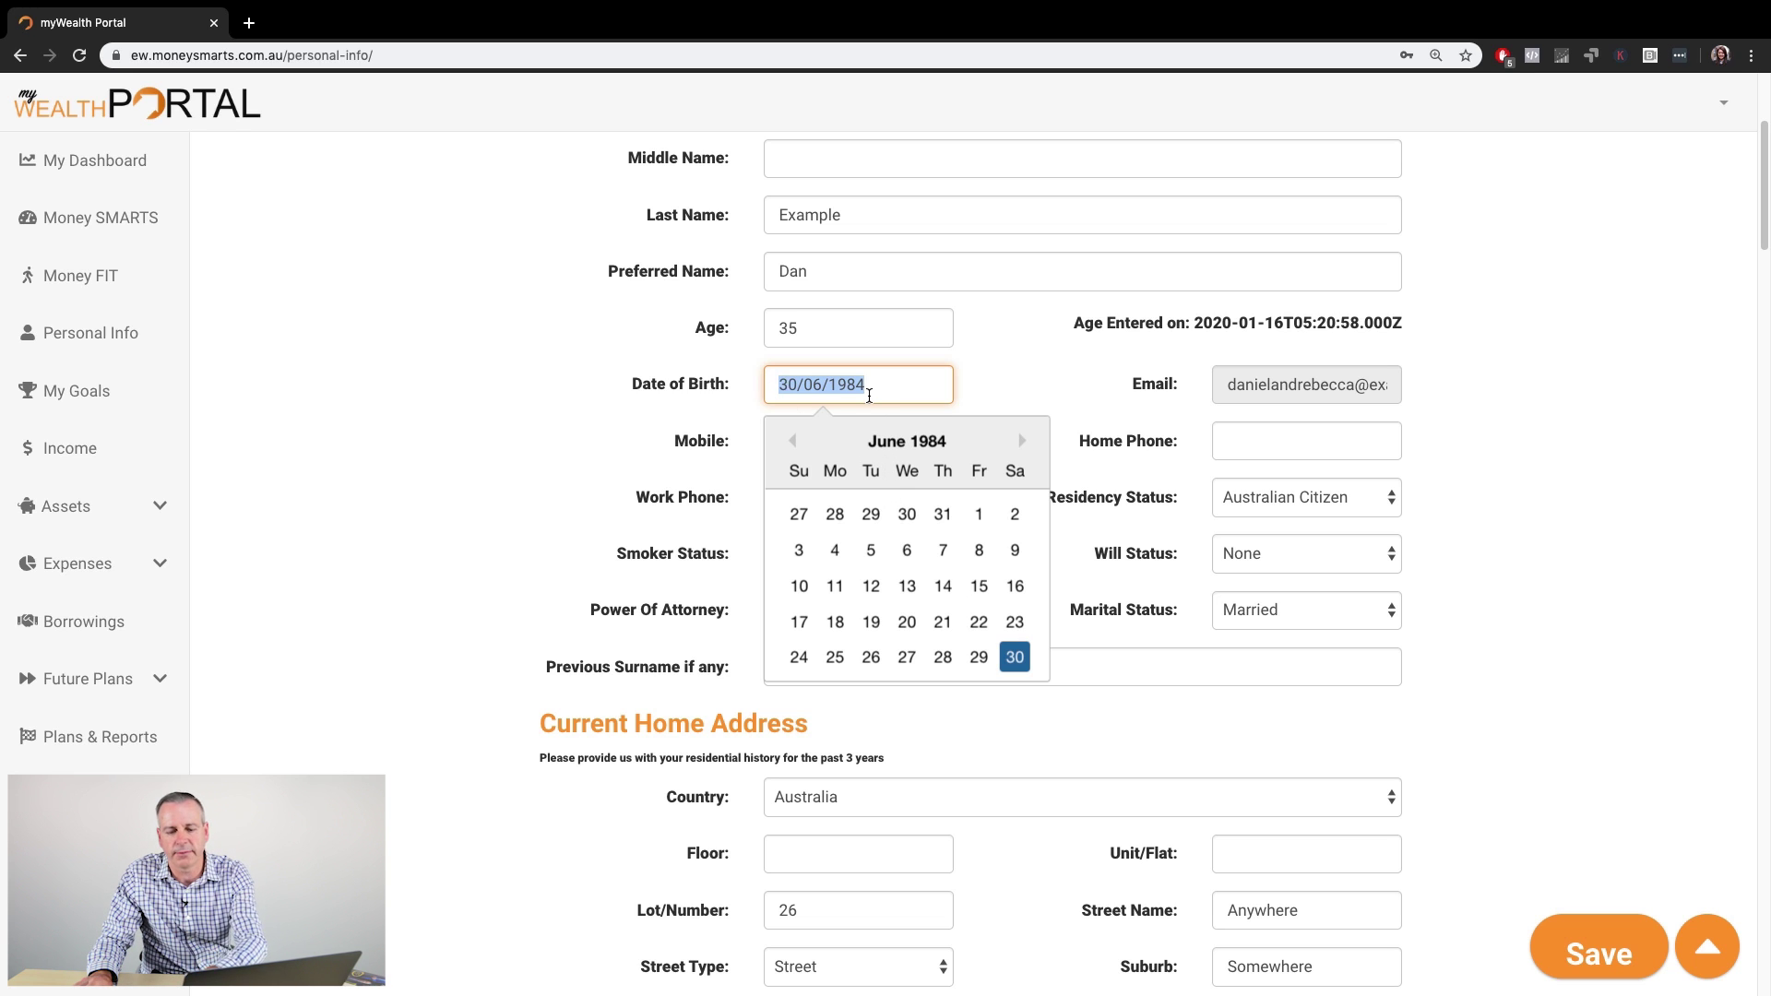
key("BackSpace")
left_click(1511, 729)
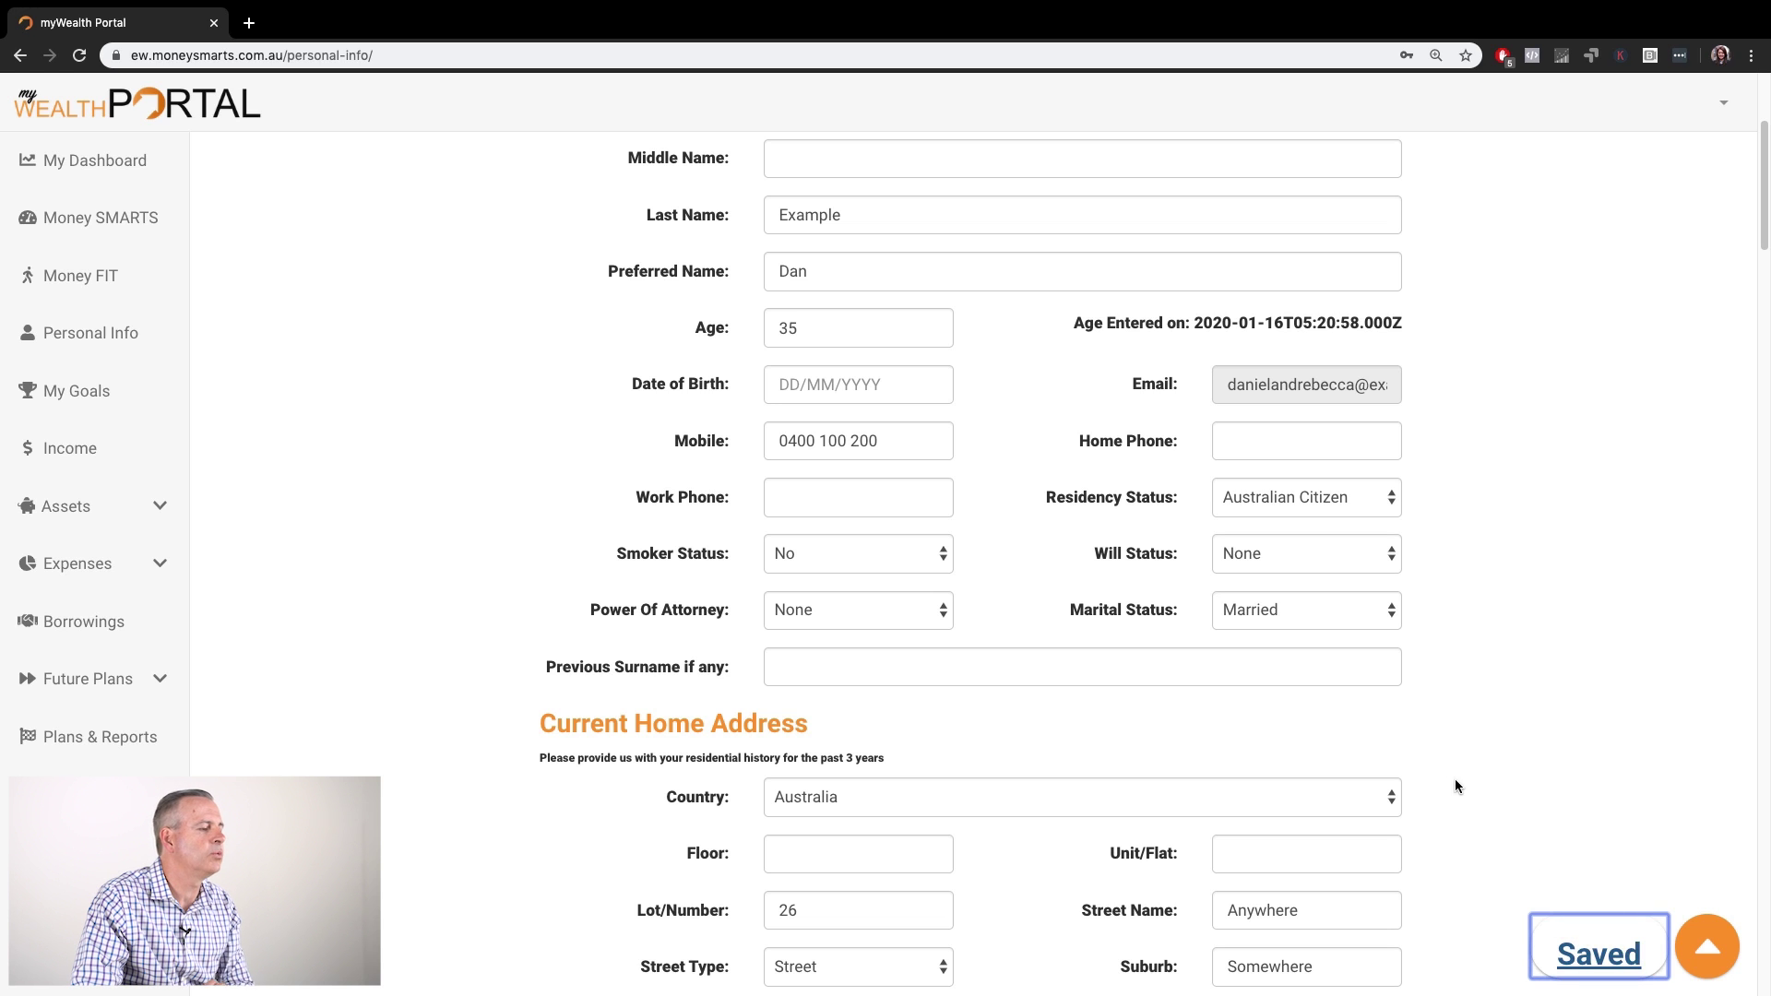
scroll(1219, 705, "up", 5)
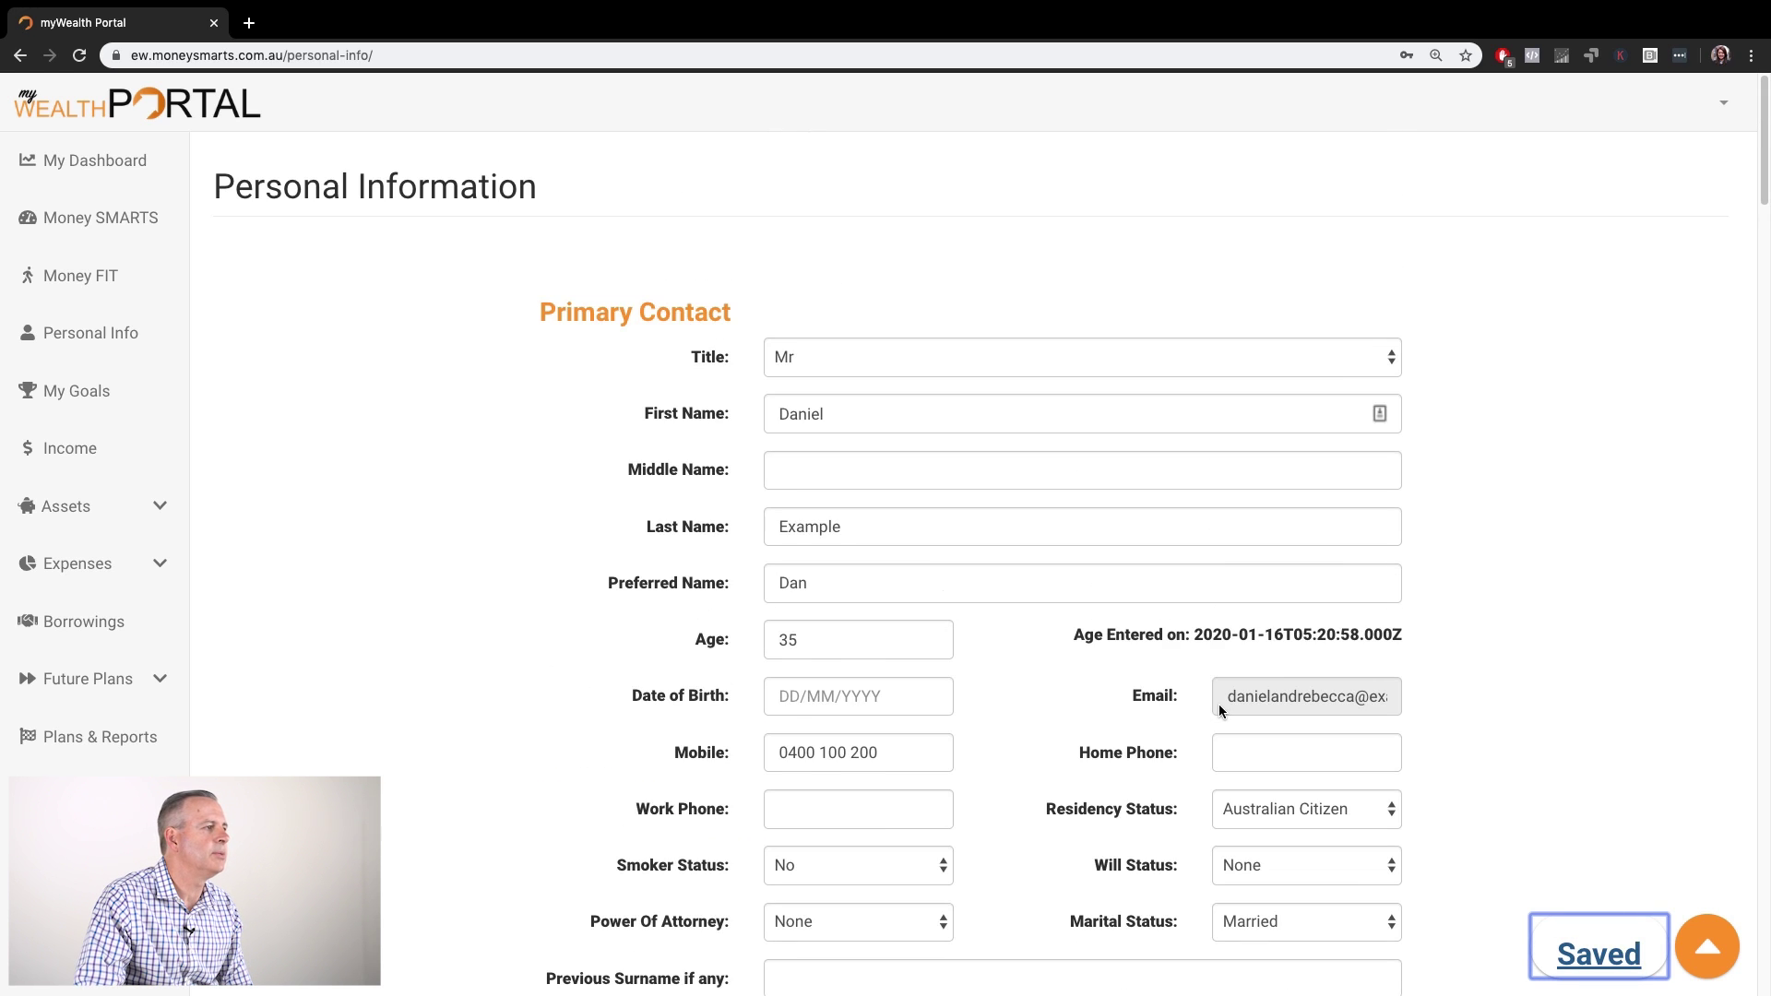
Visit My Goals, follow the missing-information notice's details to the Personal Info page, and dismiss the notice
left_click(78, 390)
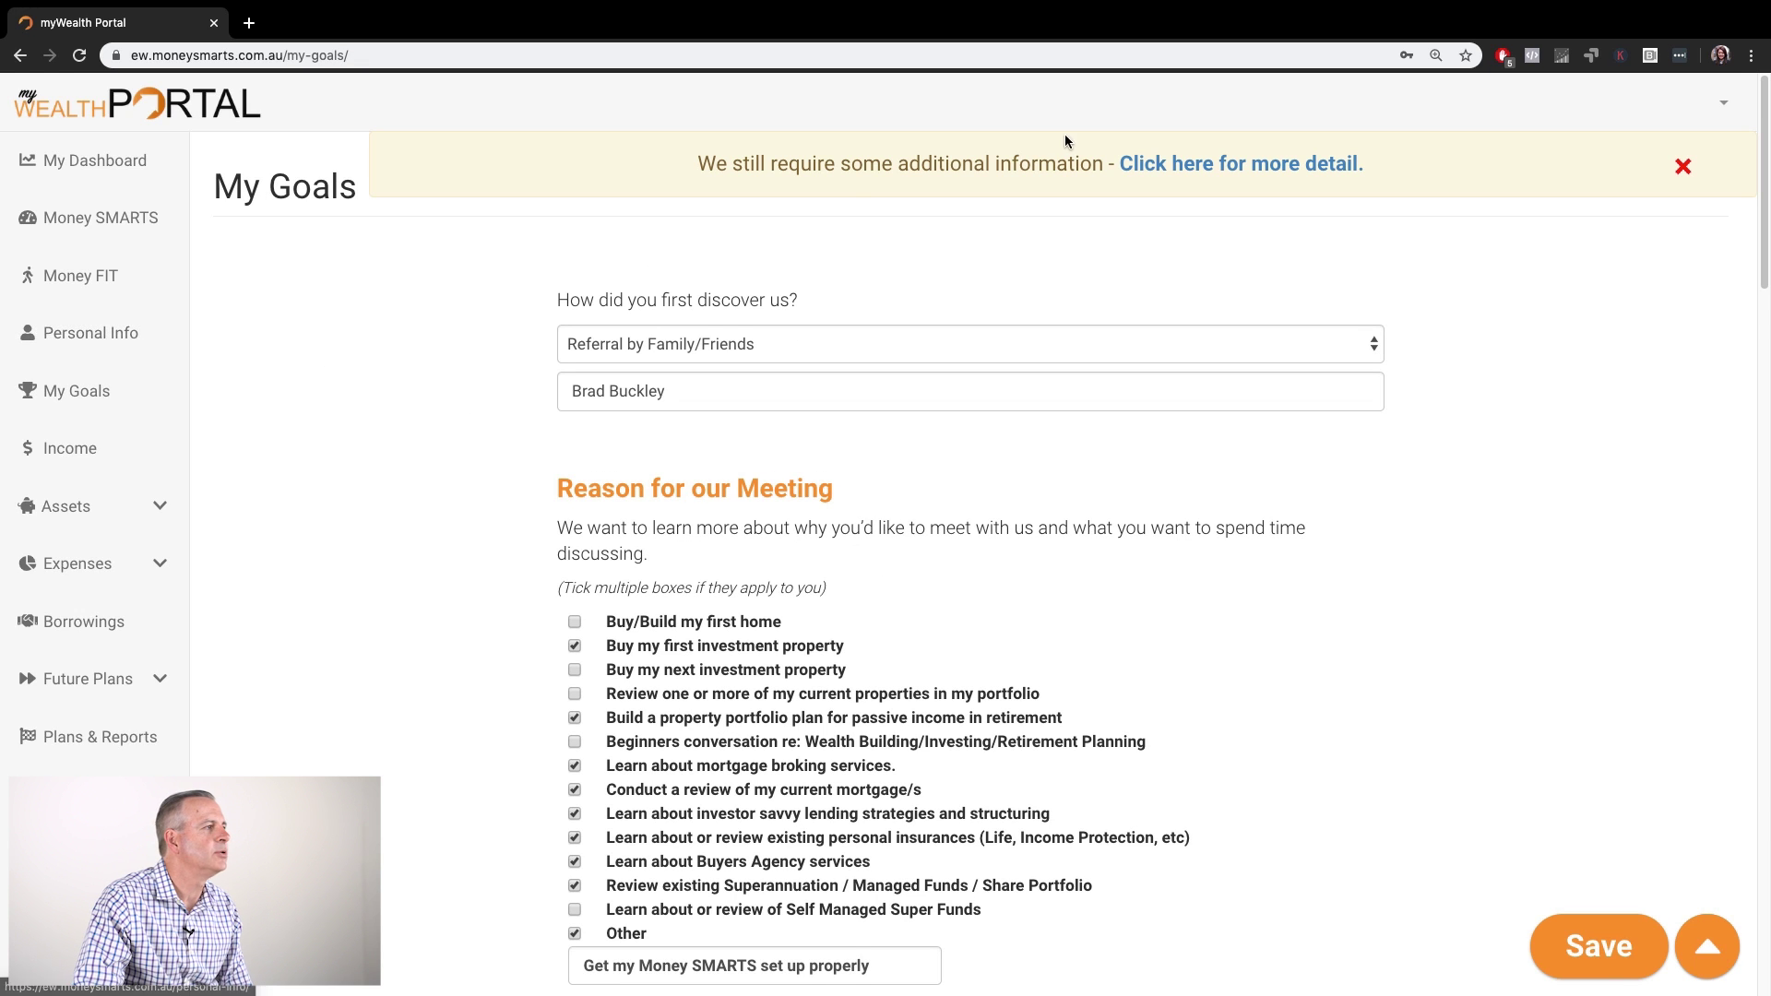
left_click(1200, 166)
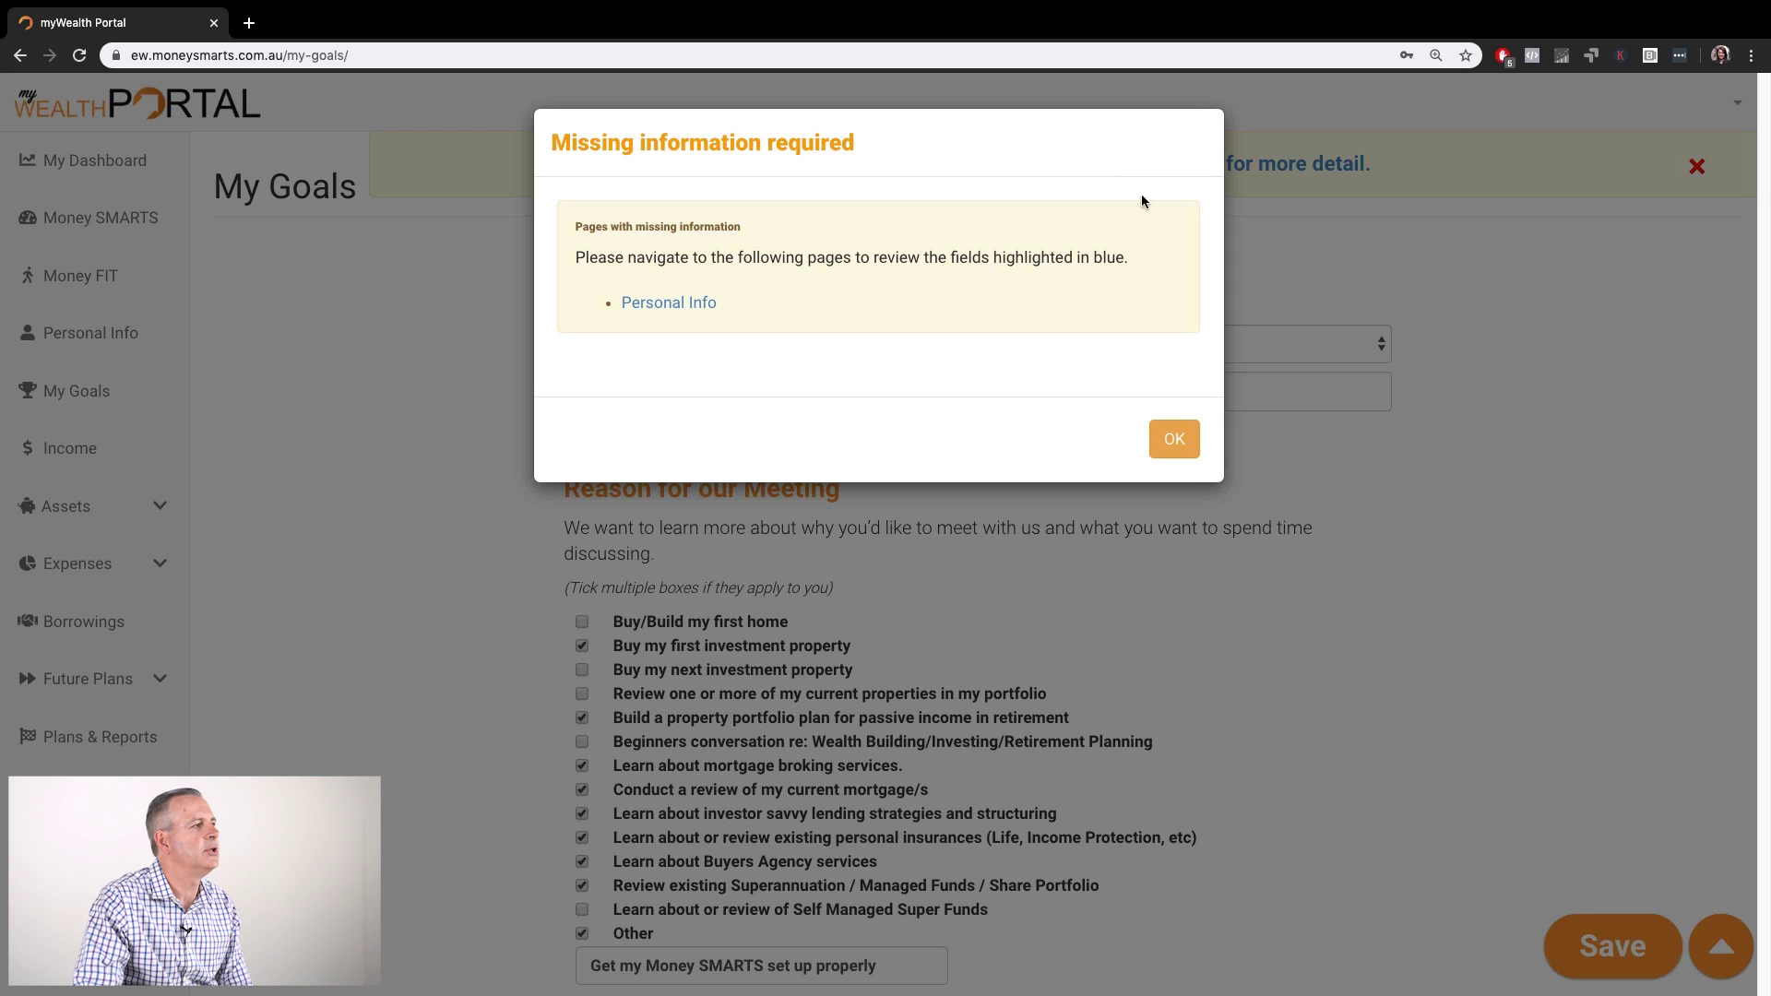
left_click(661, 304)
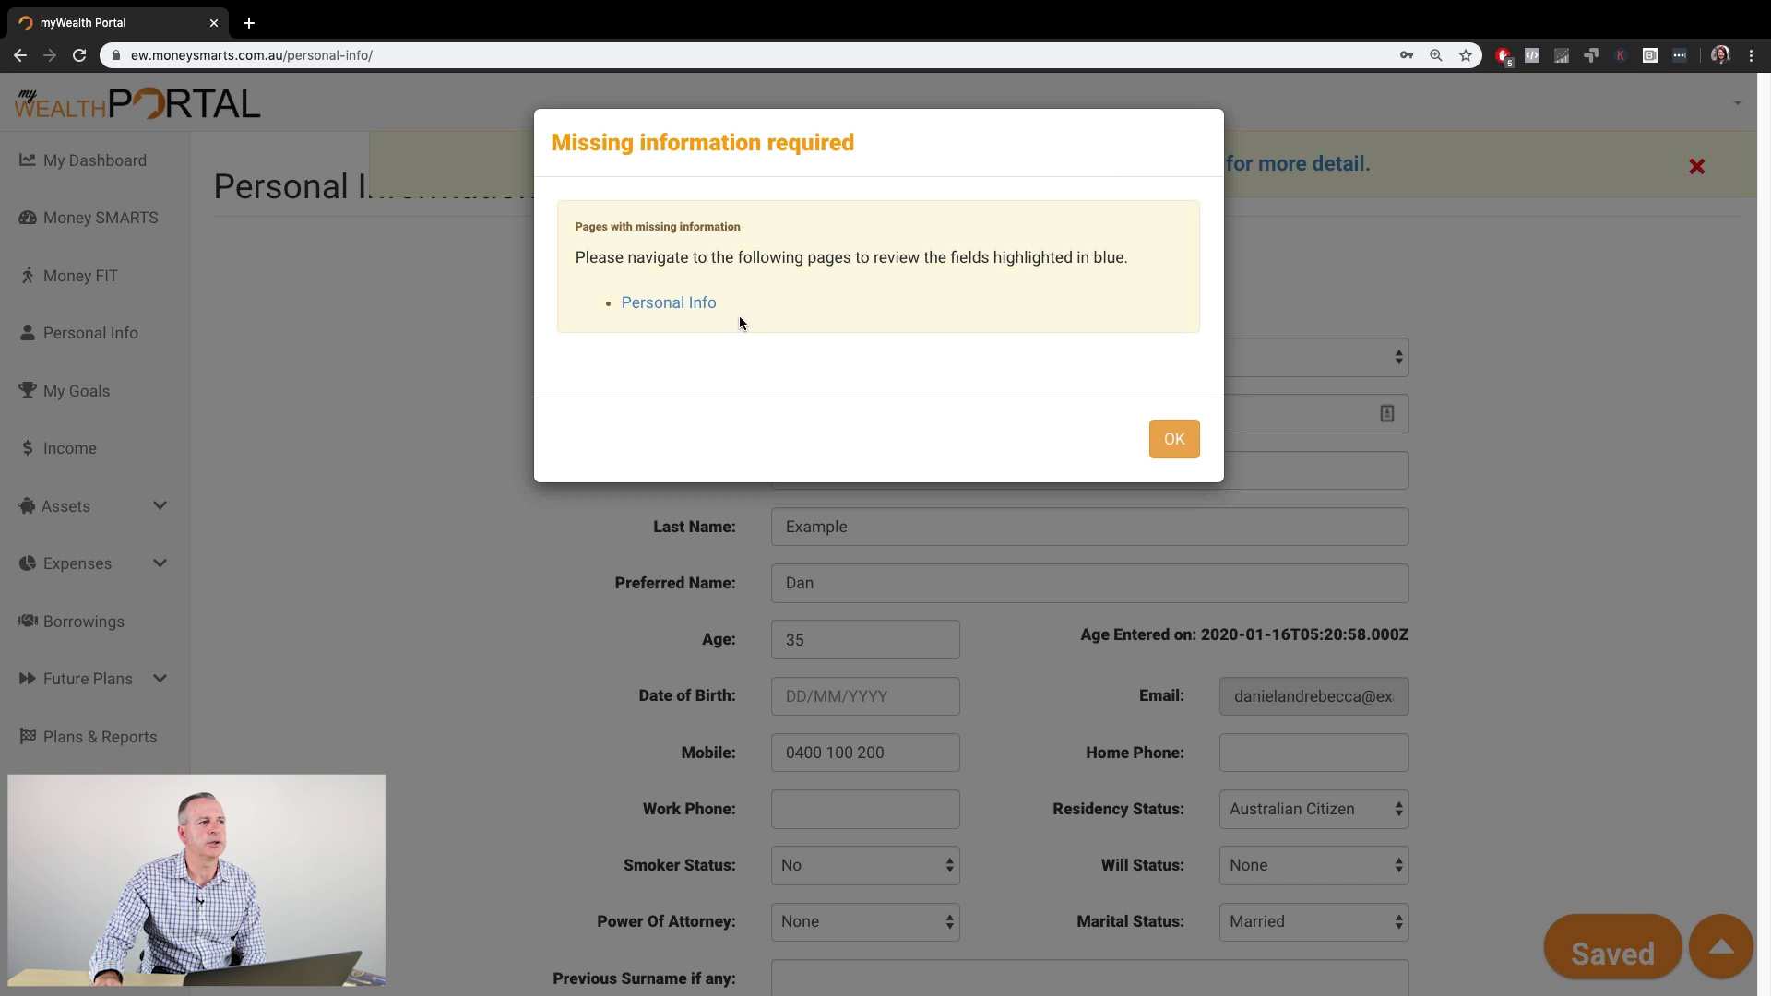
left_click(1174, 440)
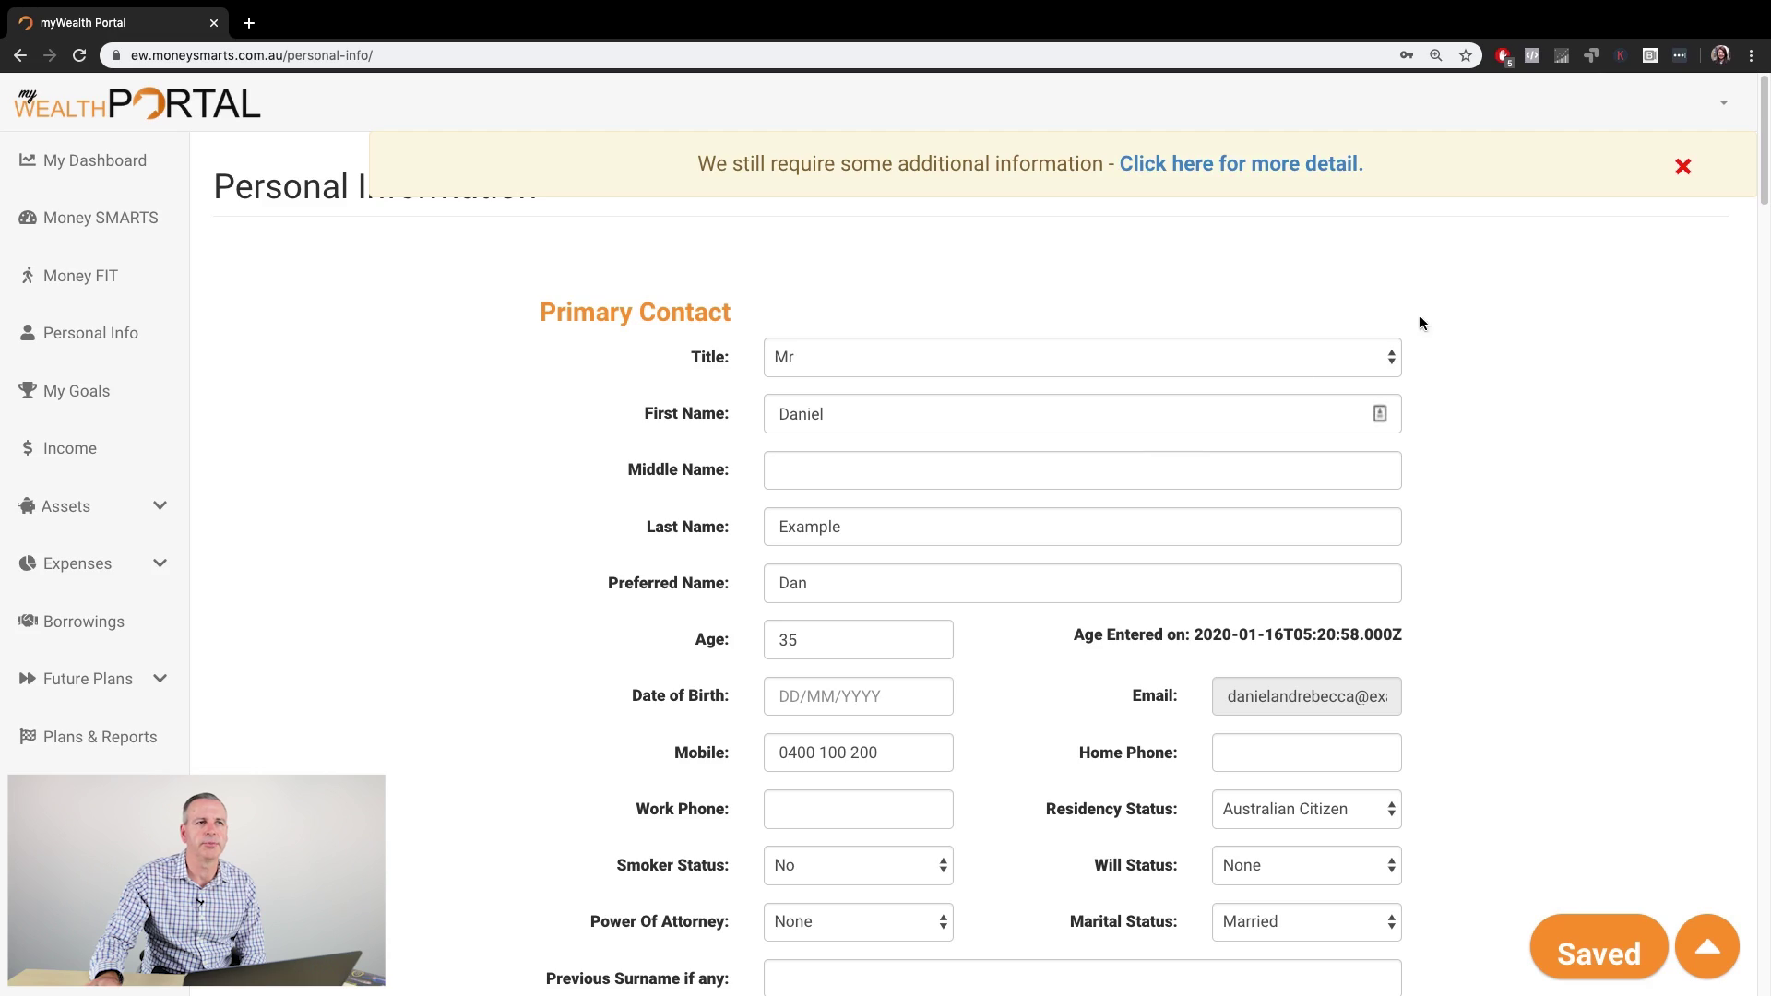
left_click(1683, 168)
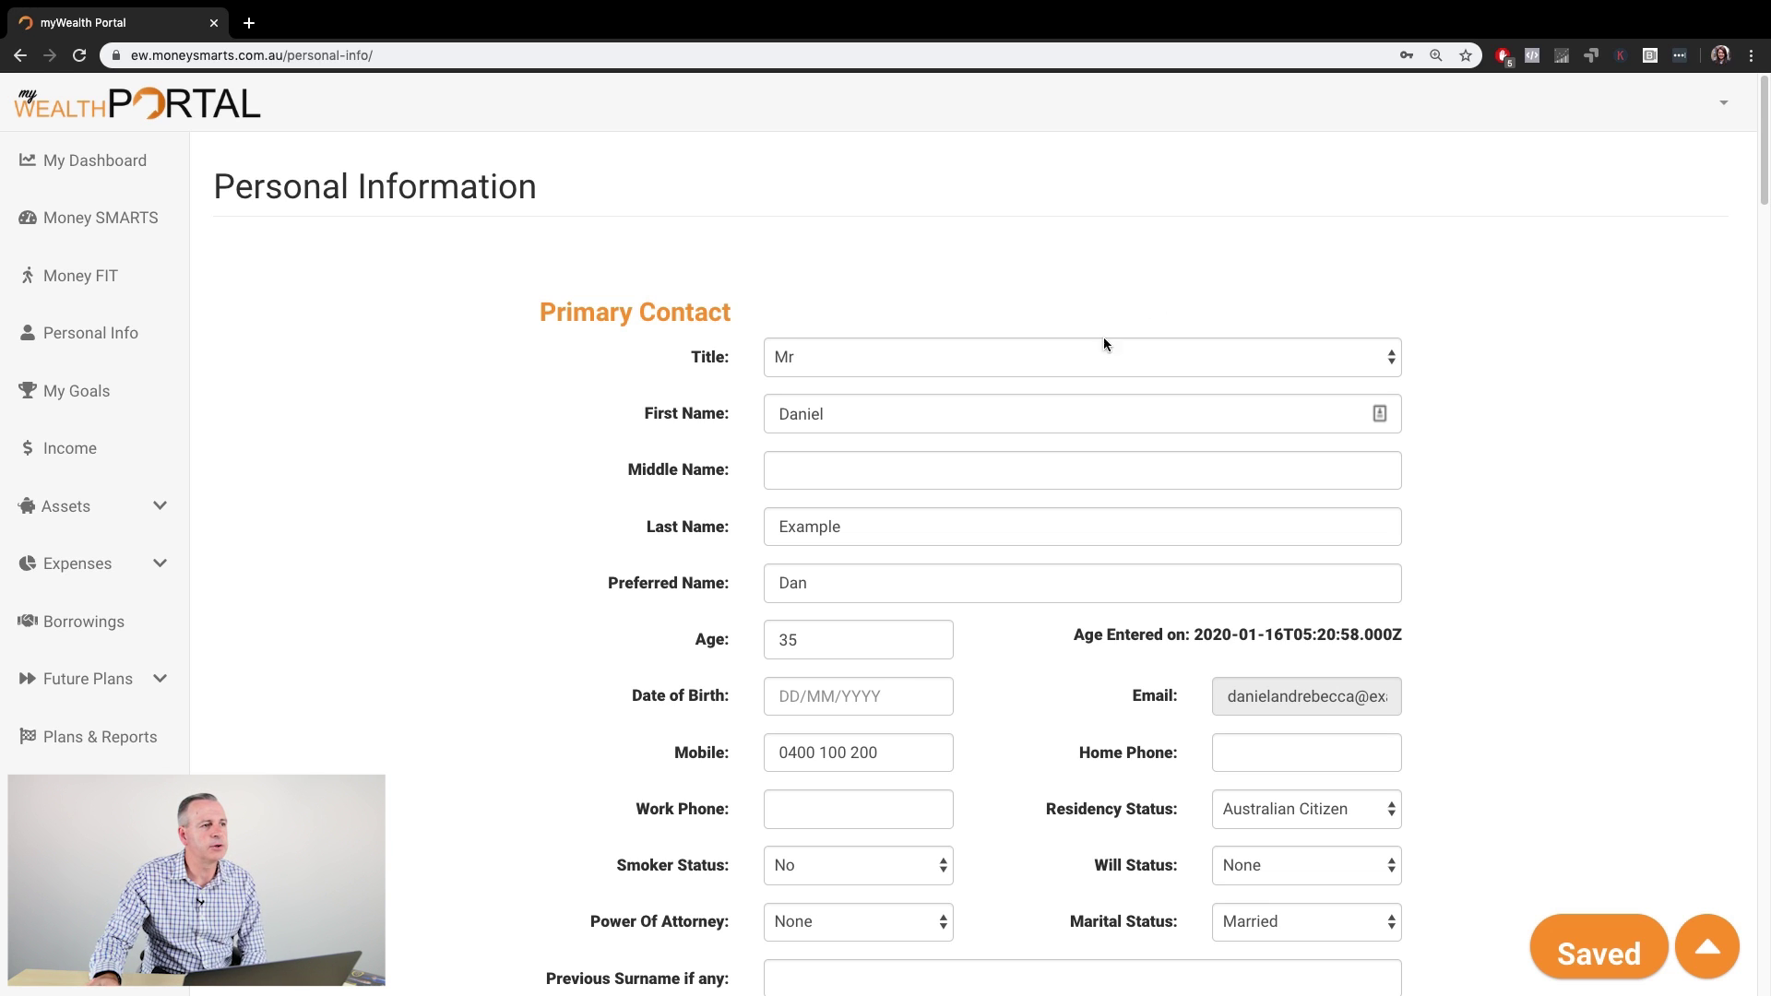
Enter the primary contact's date of birth, pick the matching calendar day, and save the personal information
left_click(882, 692)
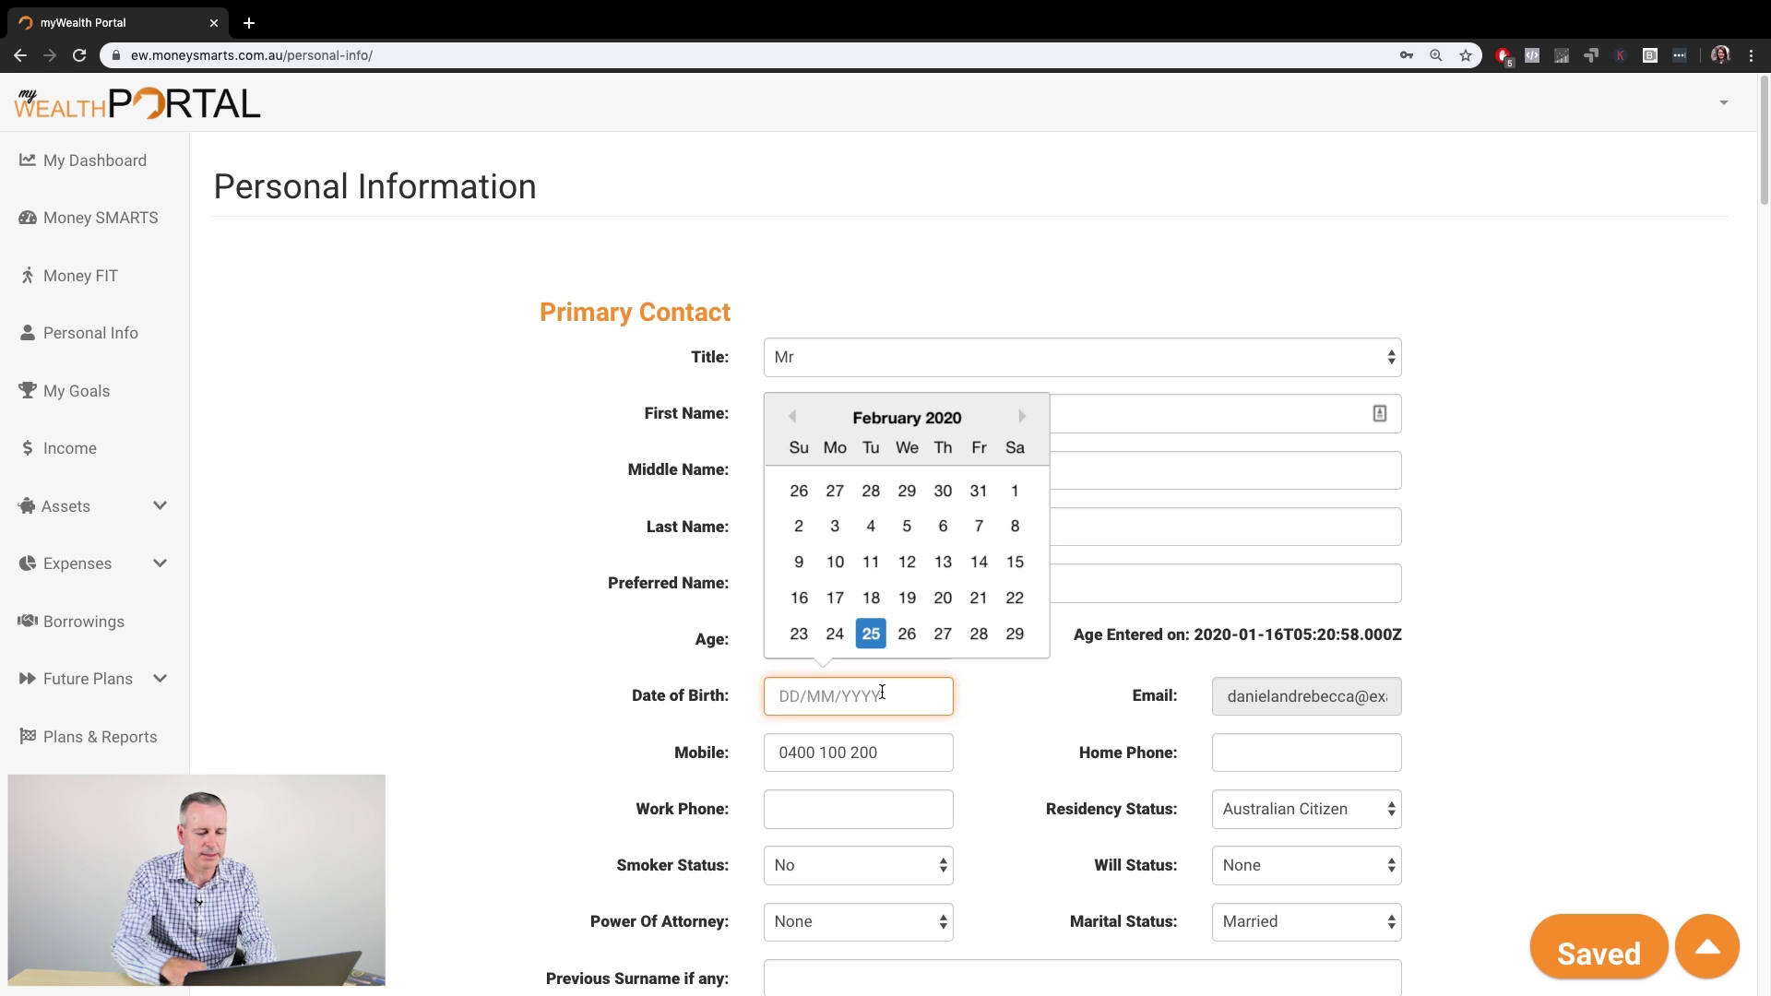
type("15/5/")
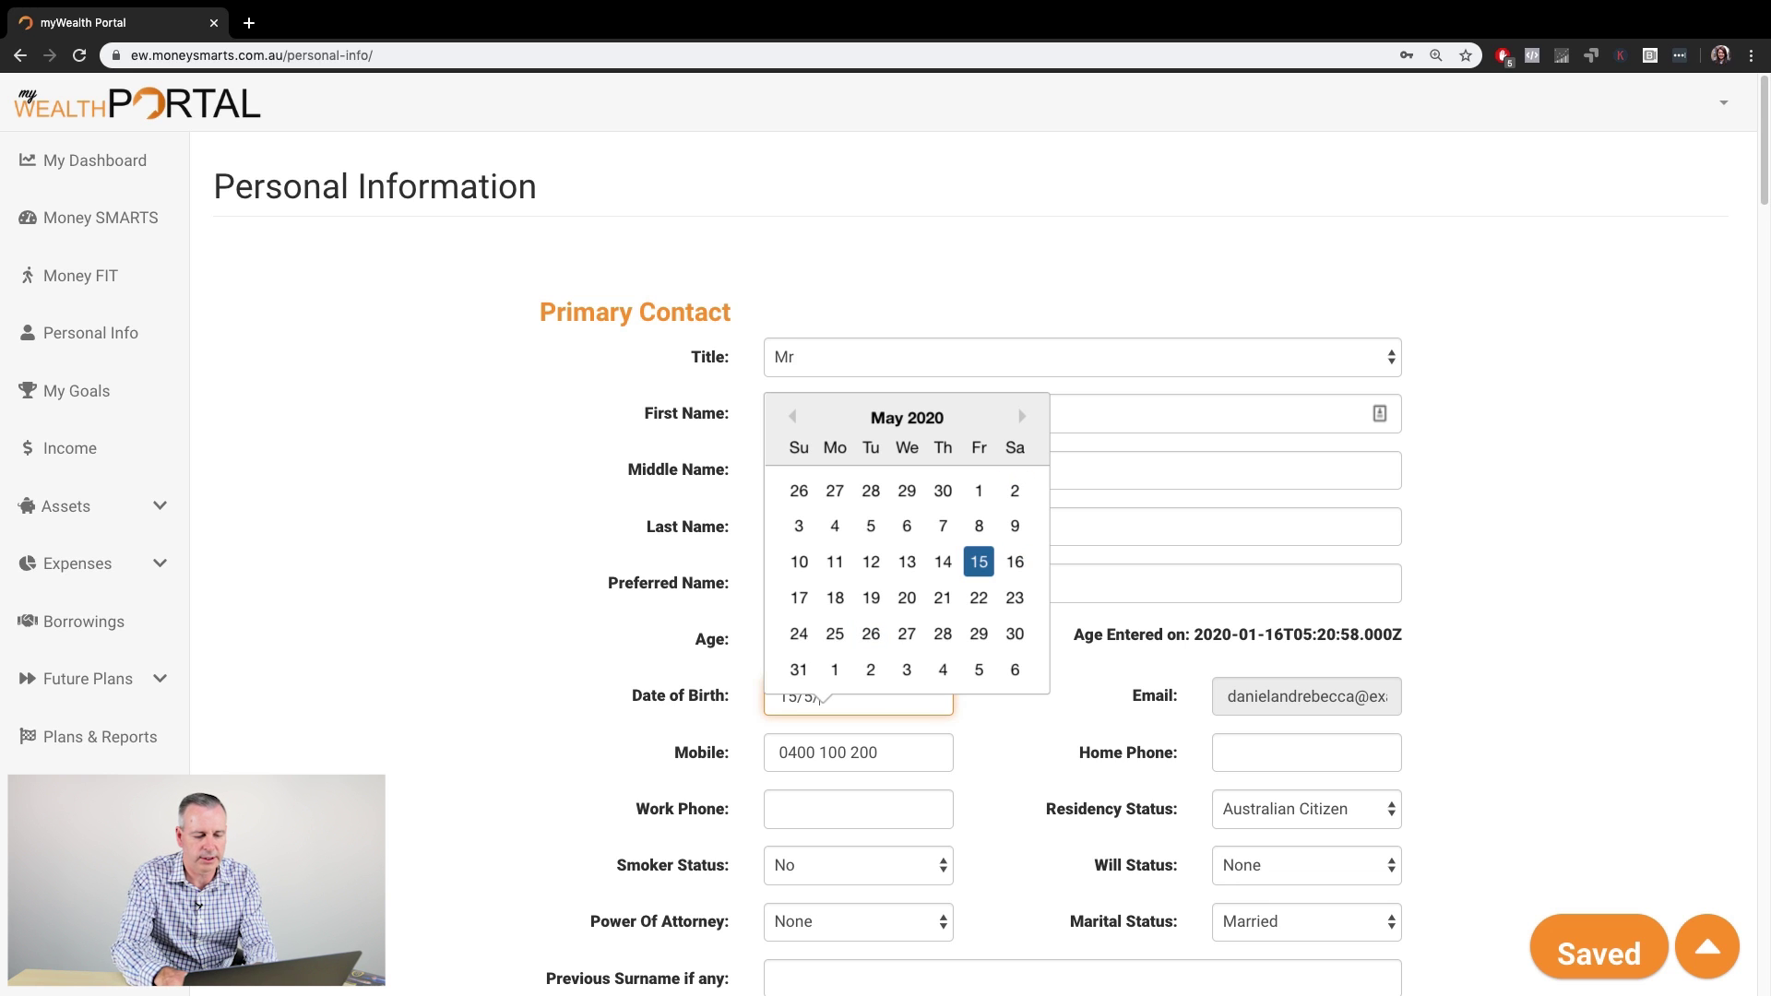
type("1985")
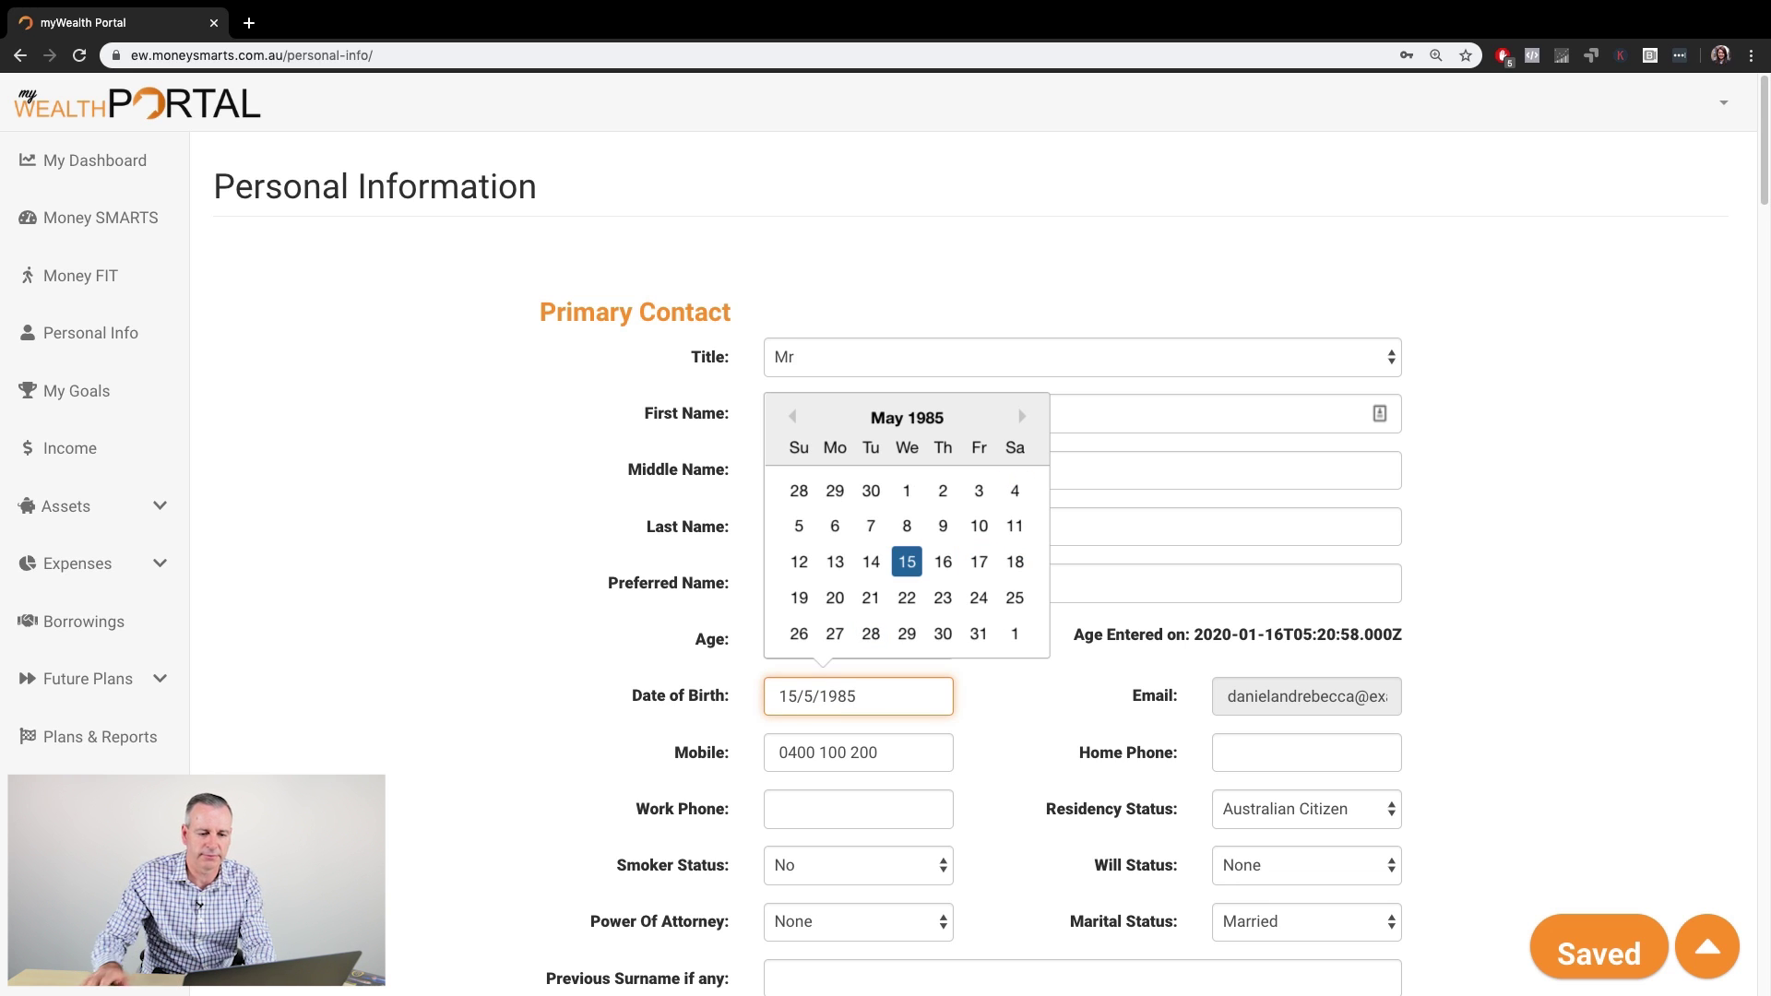
left_click(908, 567)
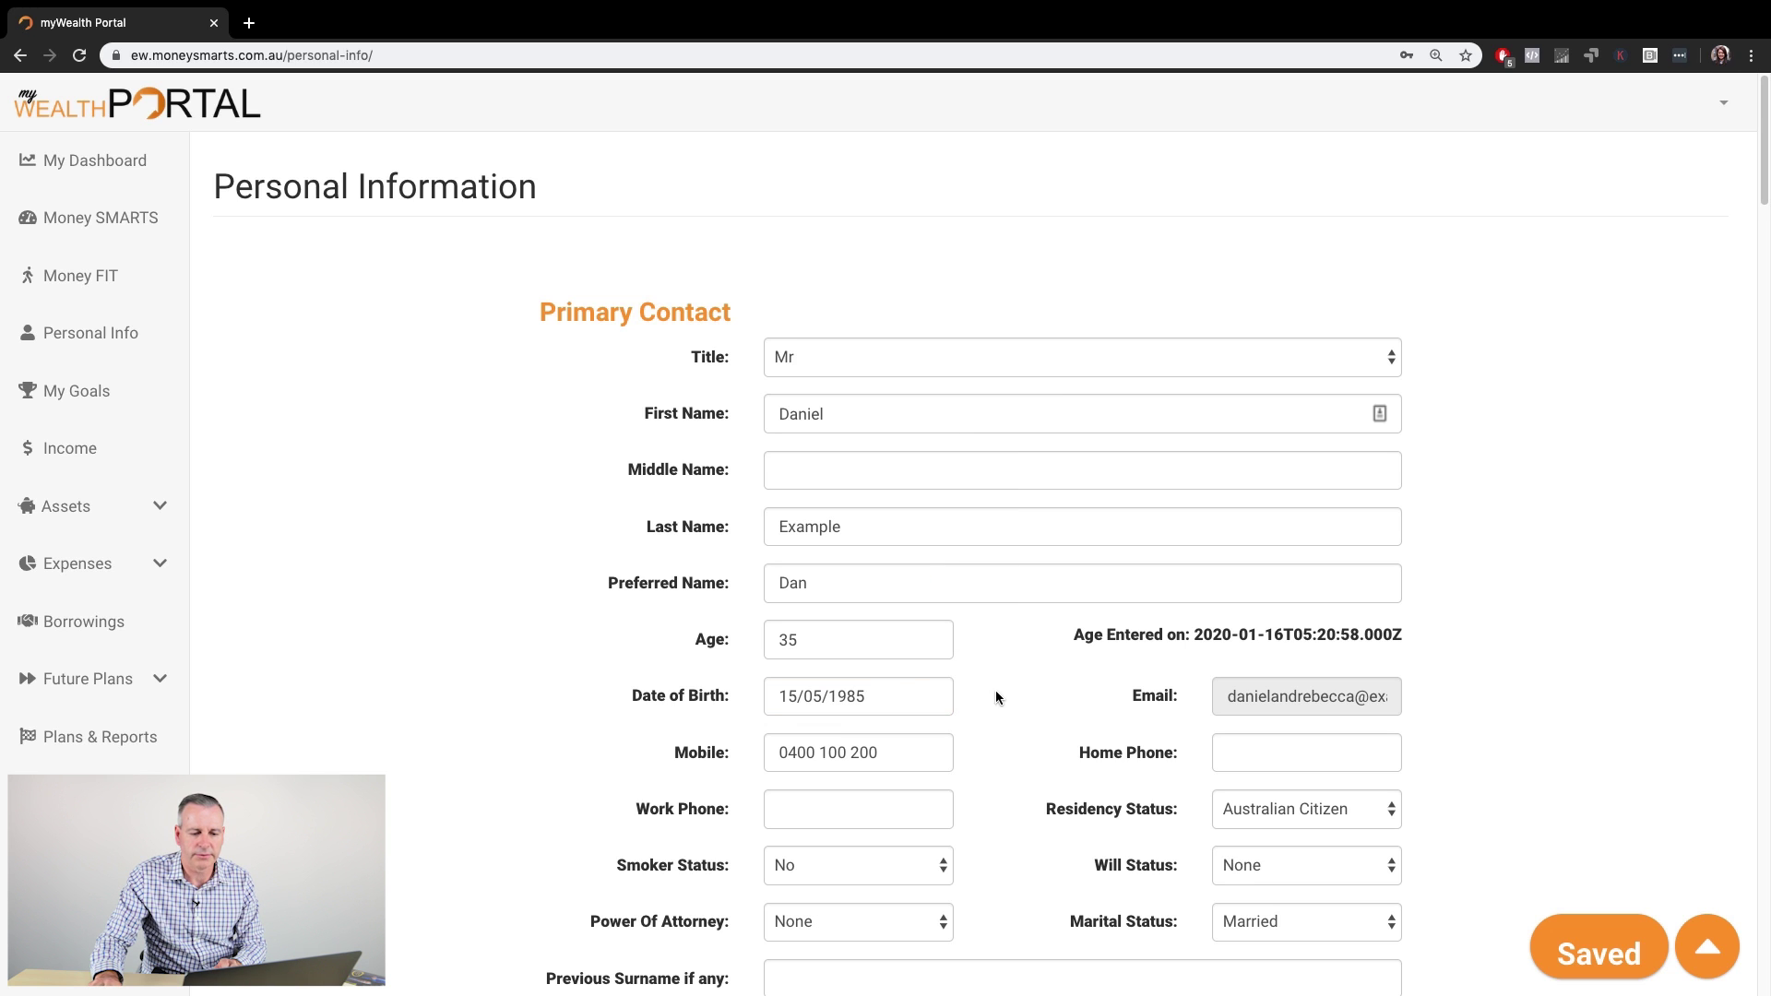
left_click(1585, 960)
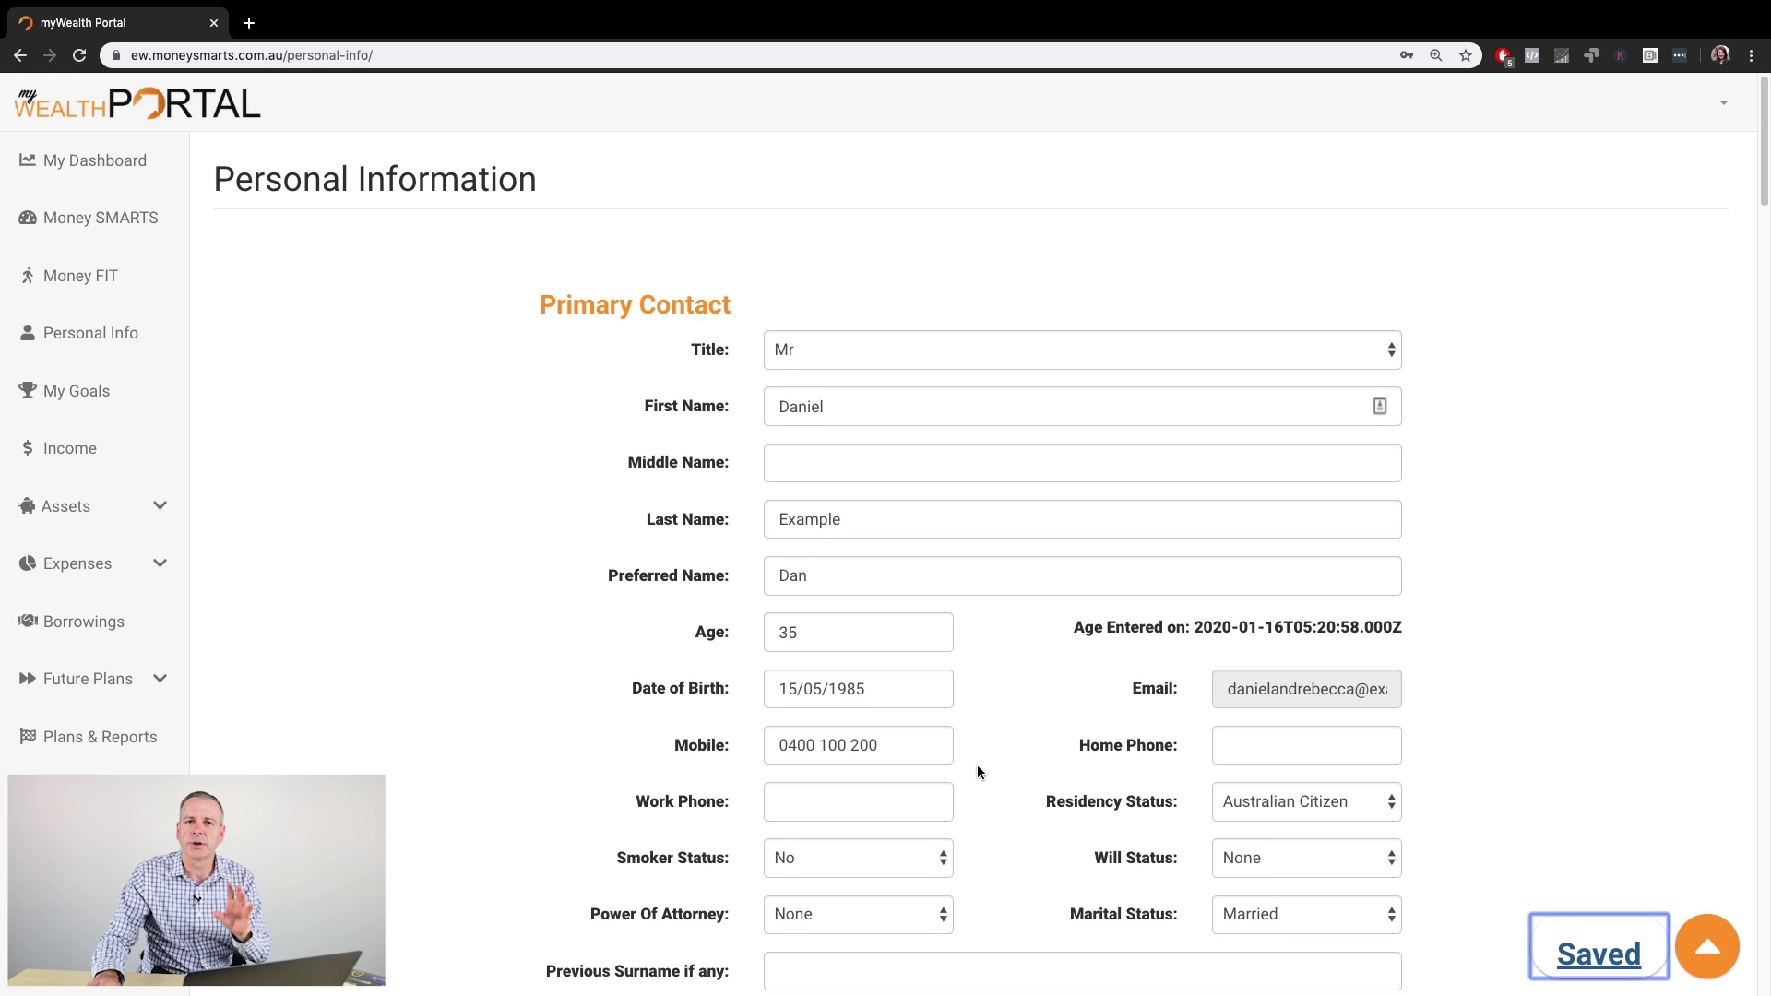
Examine the Personal Info page's primary contact, current home address and partner sections
scroll(977, 770, "down", 2)
scroll(977, 771, "down", 1)
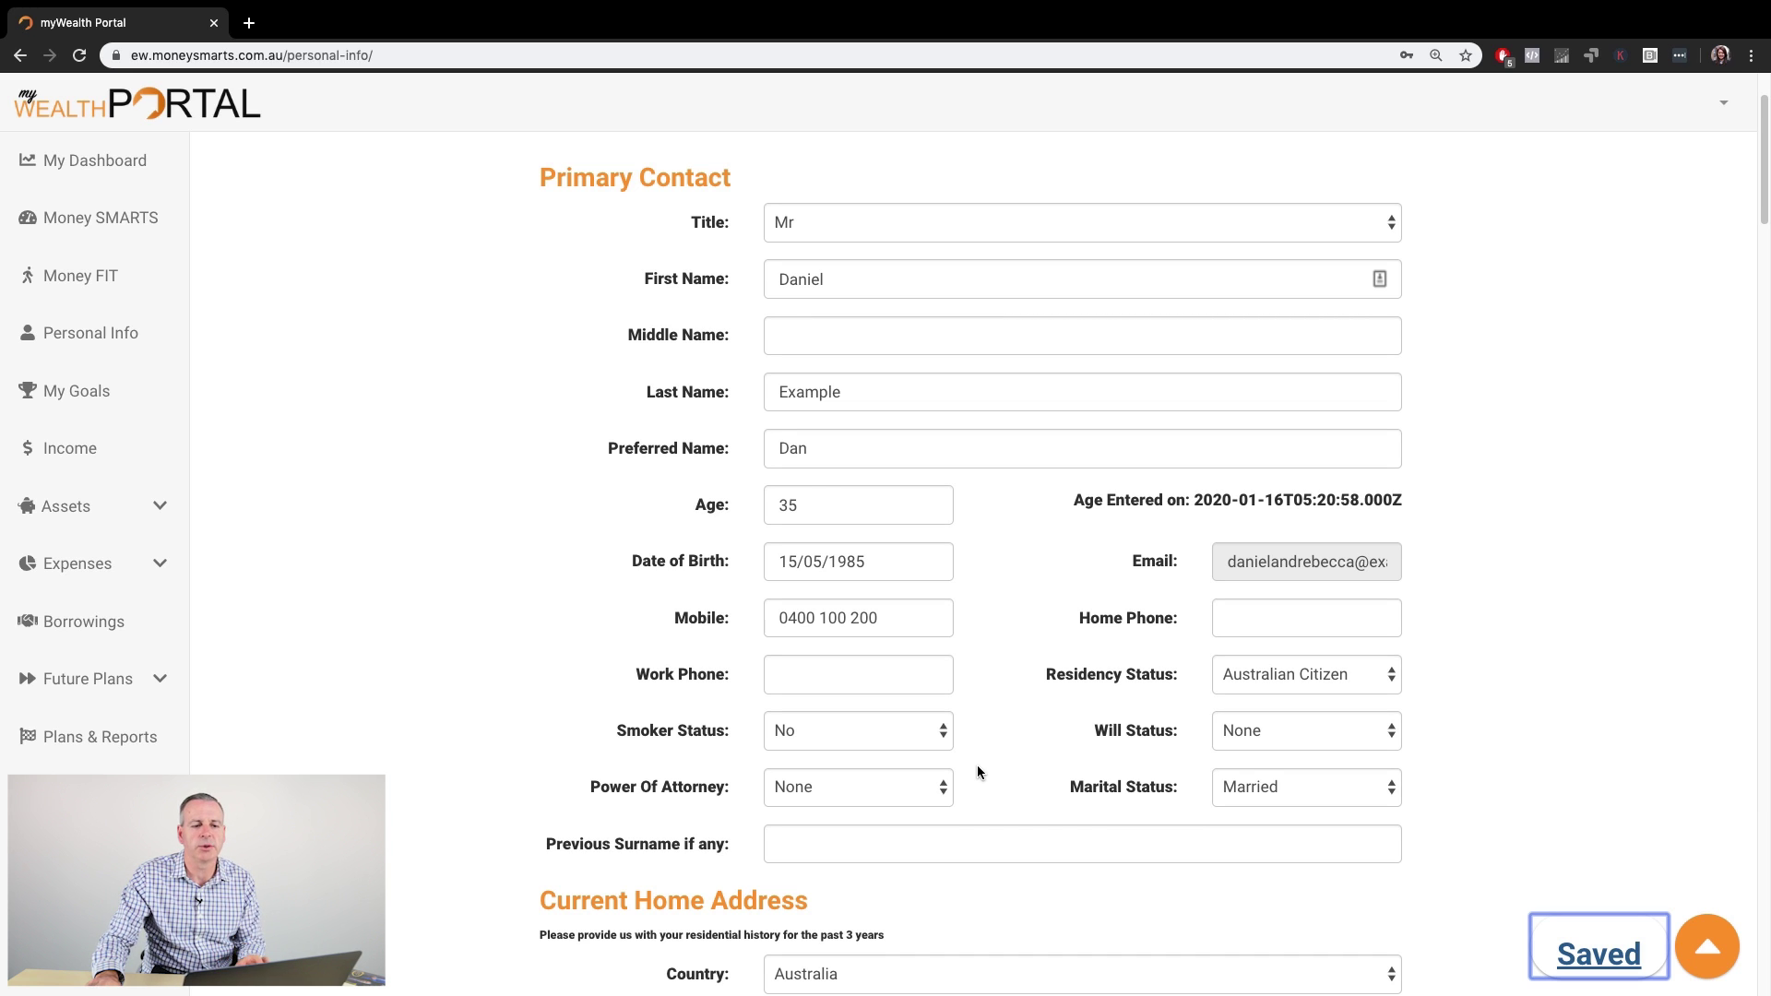
scroll(995, 699, "down", 6)
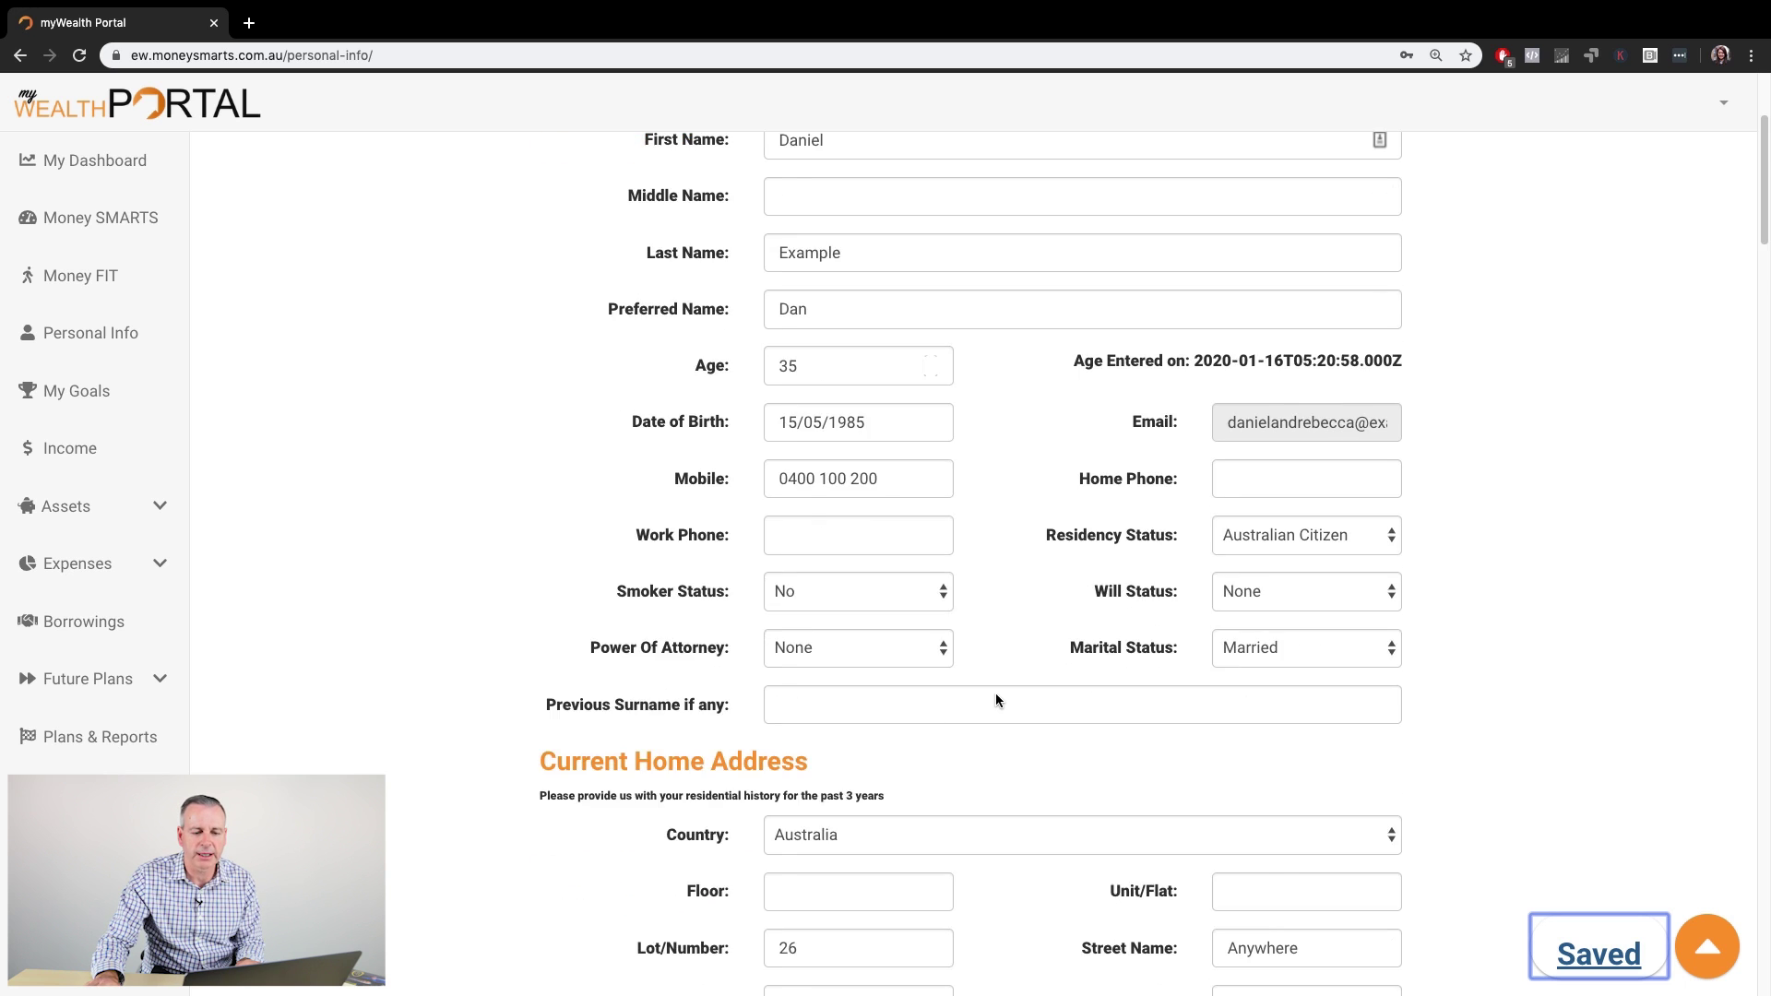
scroll(995, 699, "down", 4)
scroll(995, 699, "down", 3)
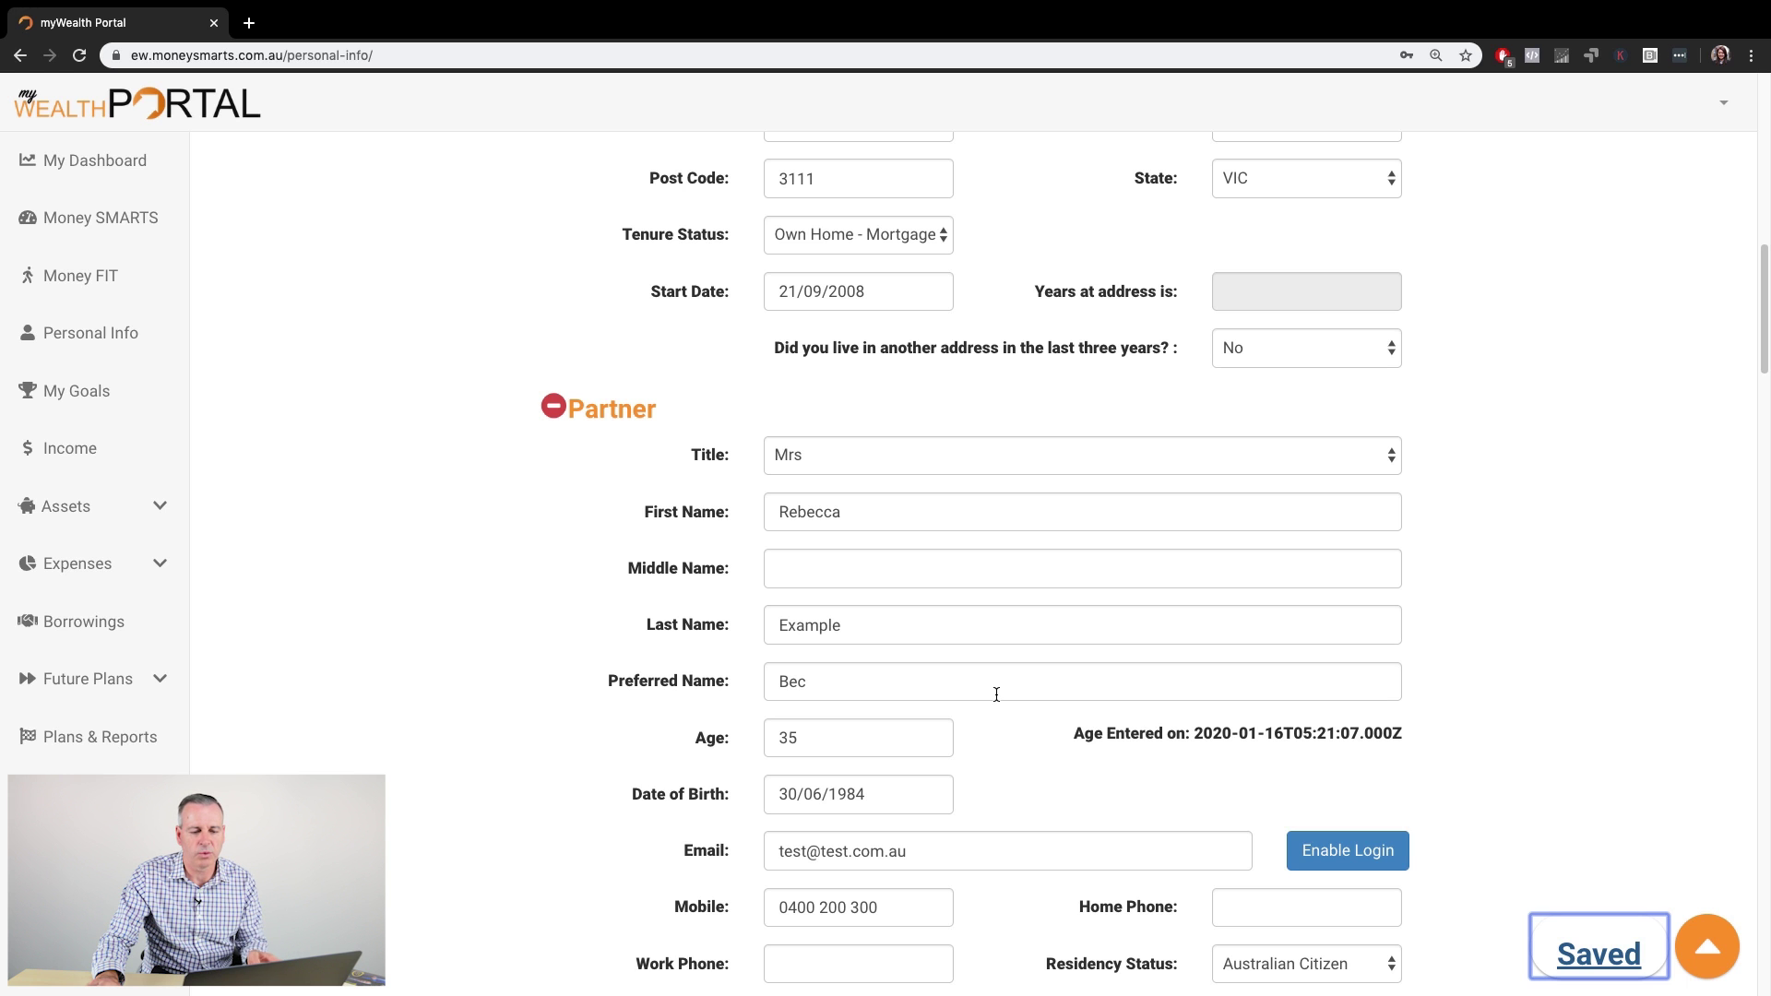
scroll(996, 693, "down", 8)
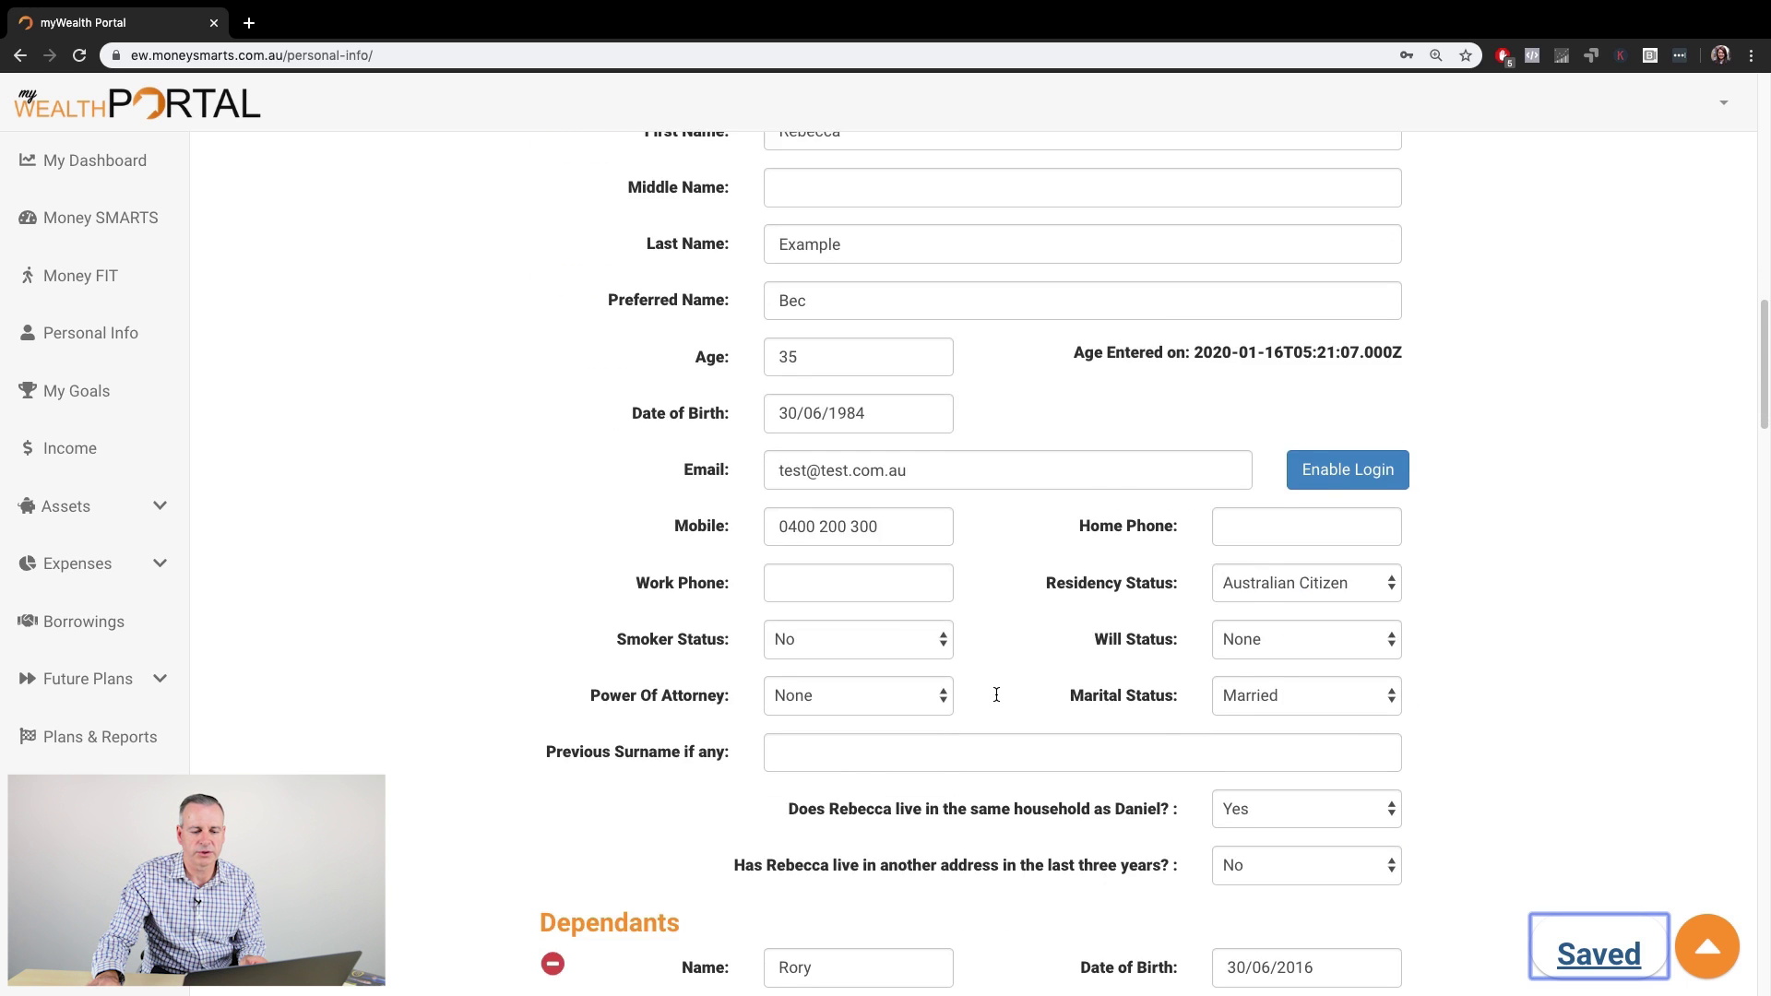
Examine the Dependants section's childcare, primary school and secondary school details for each child
scroll(996, 694, "down", 3)
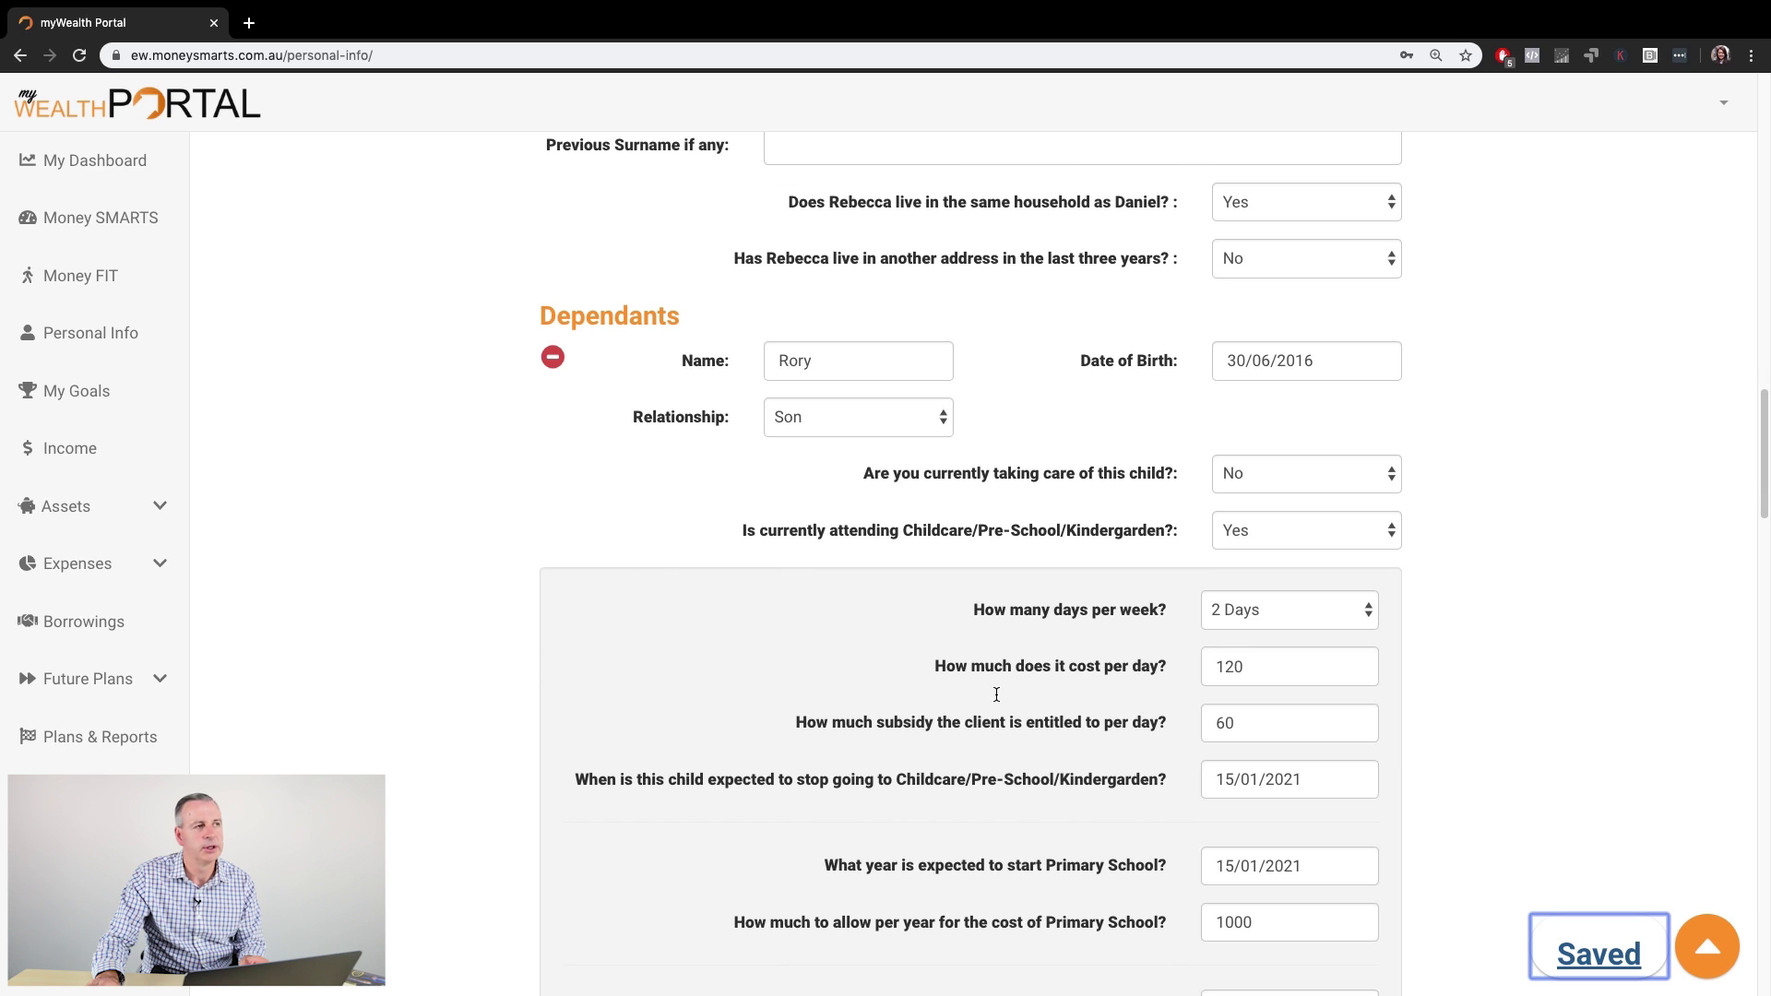
scroll(995, 694, "down", 10)
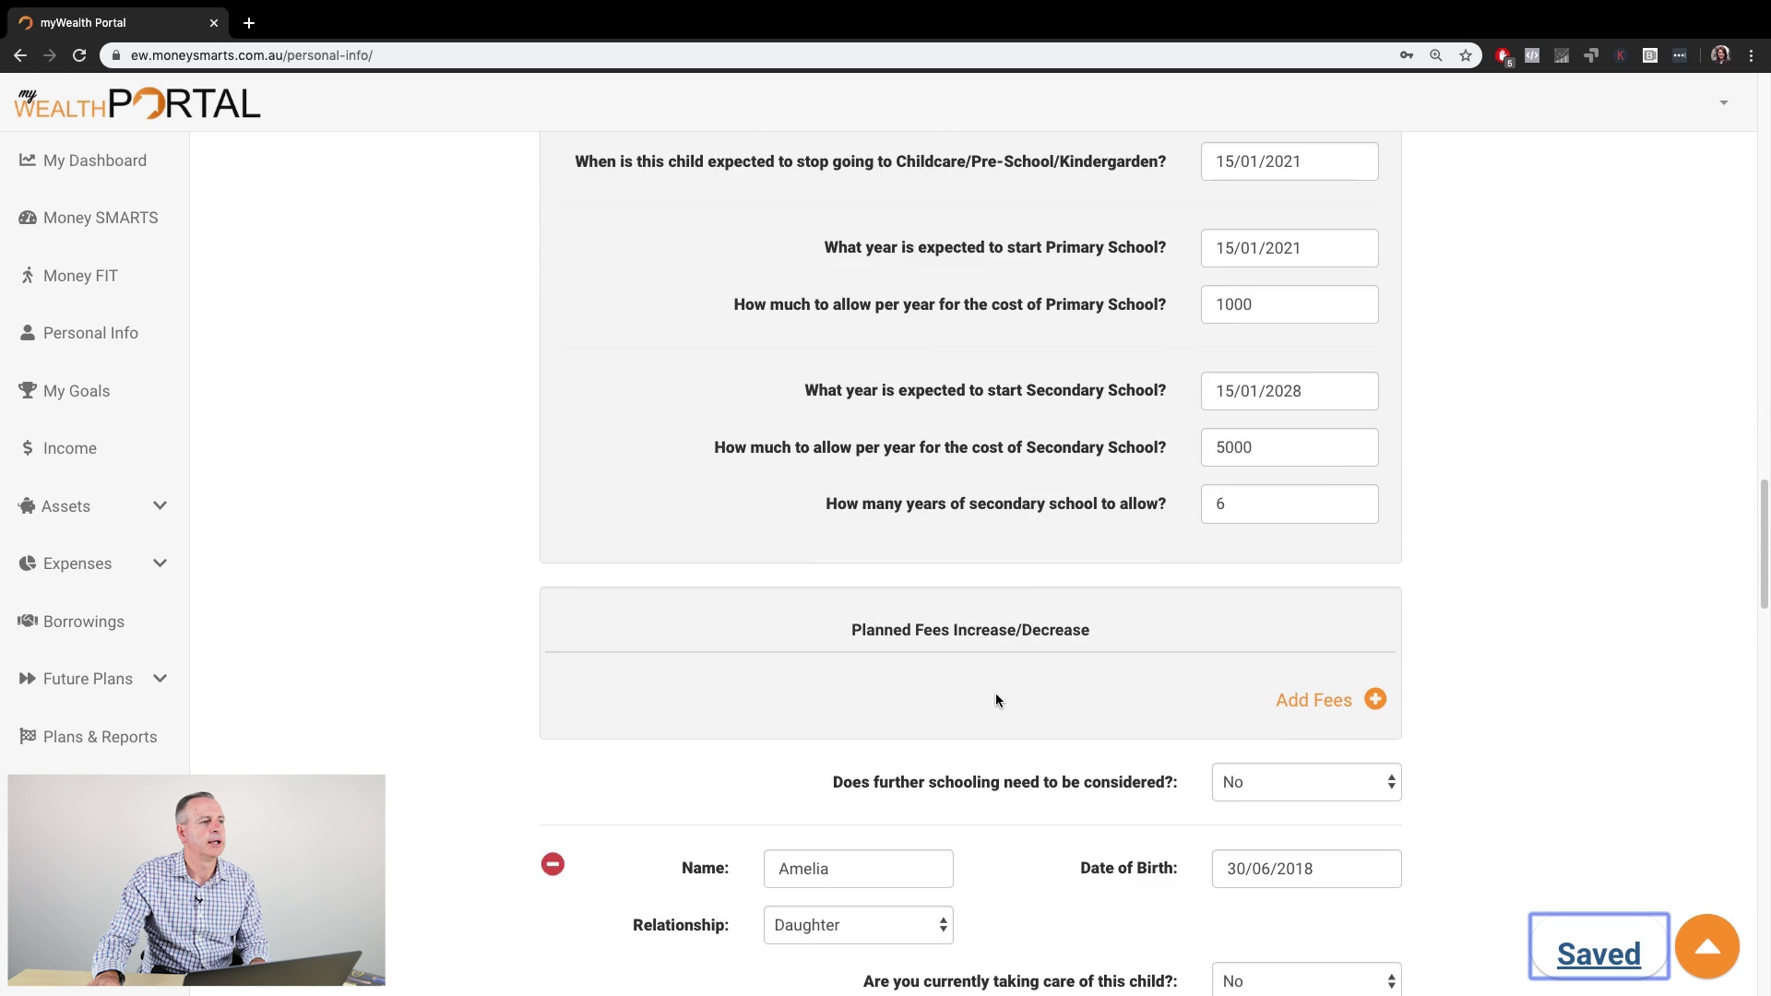
scroll(994, 699, "up", 5)
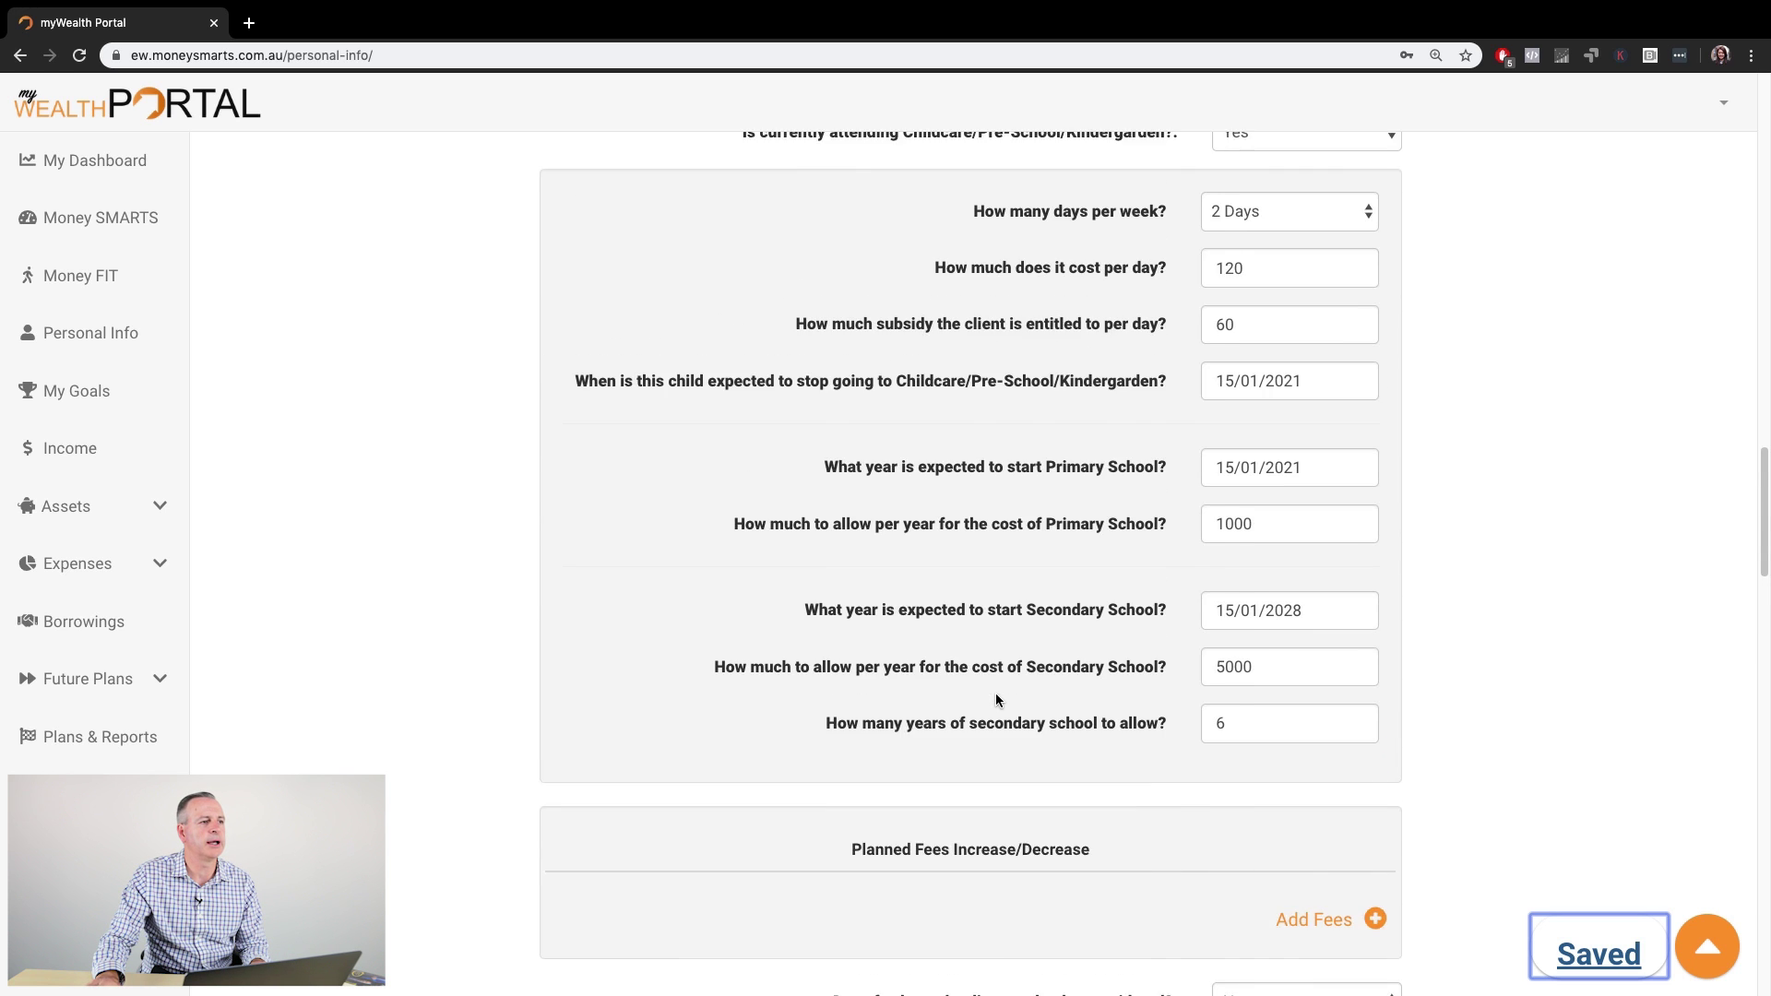
scroll(996, 699, "up", 7)
scroll(996, 699, "down", 7)
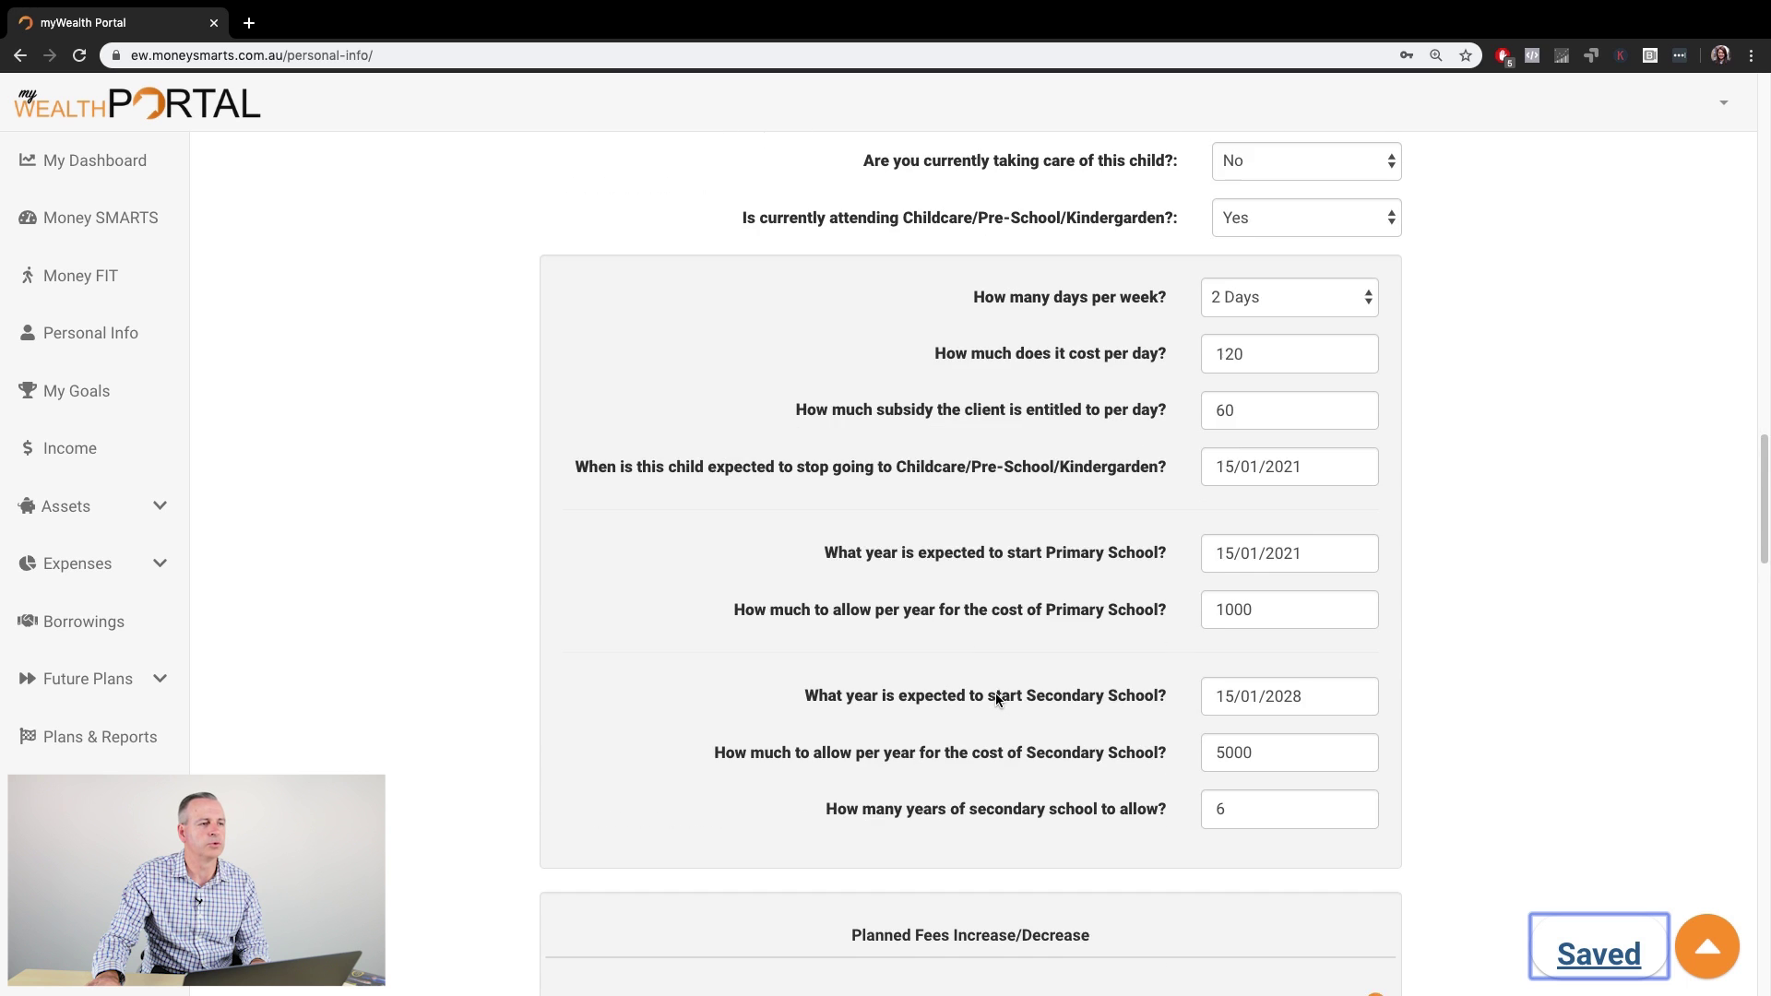
scroll(994, 693, "down", 12)
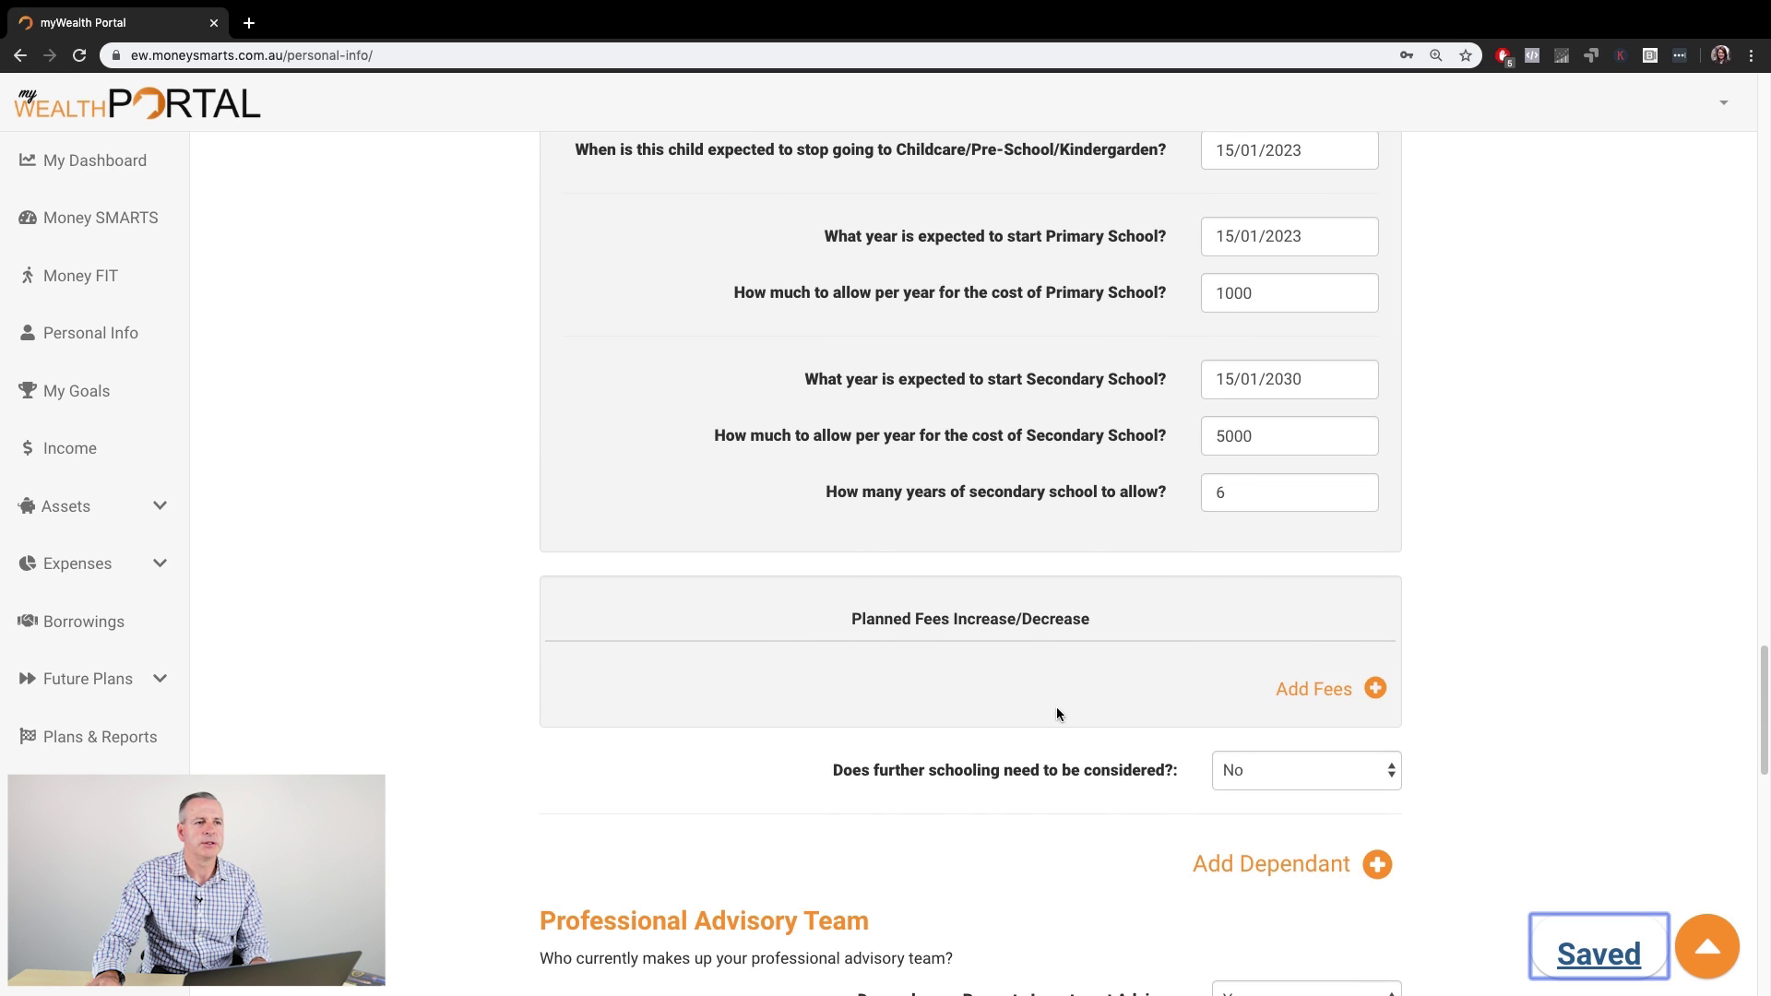
Add a blank dependant after the existing ones, remove it again, and return to the partner's details
left_click(1292, 875)
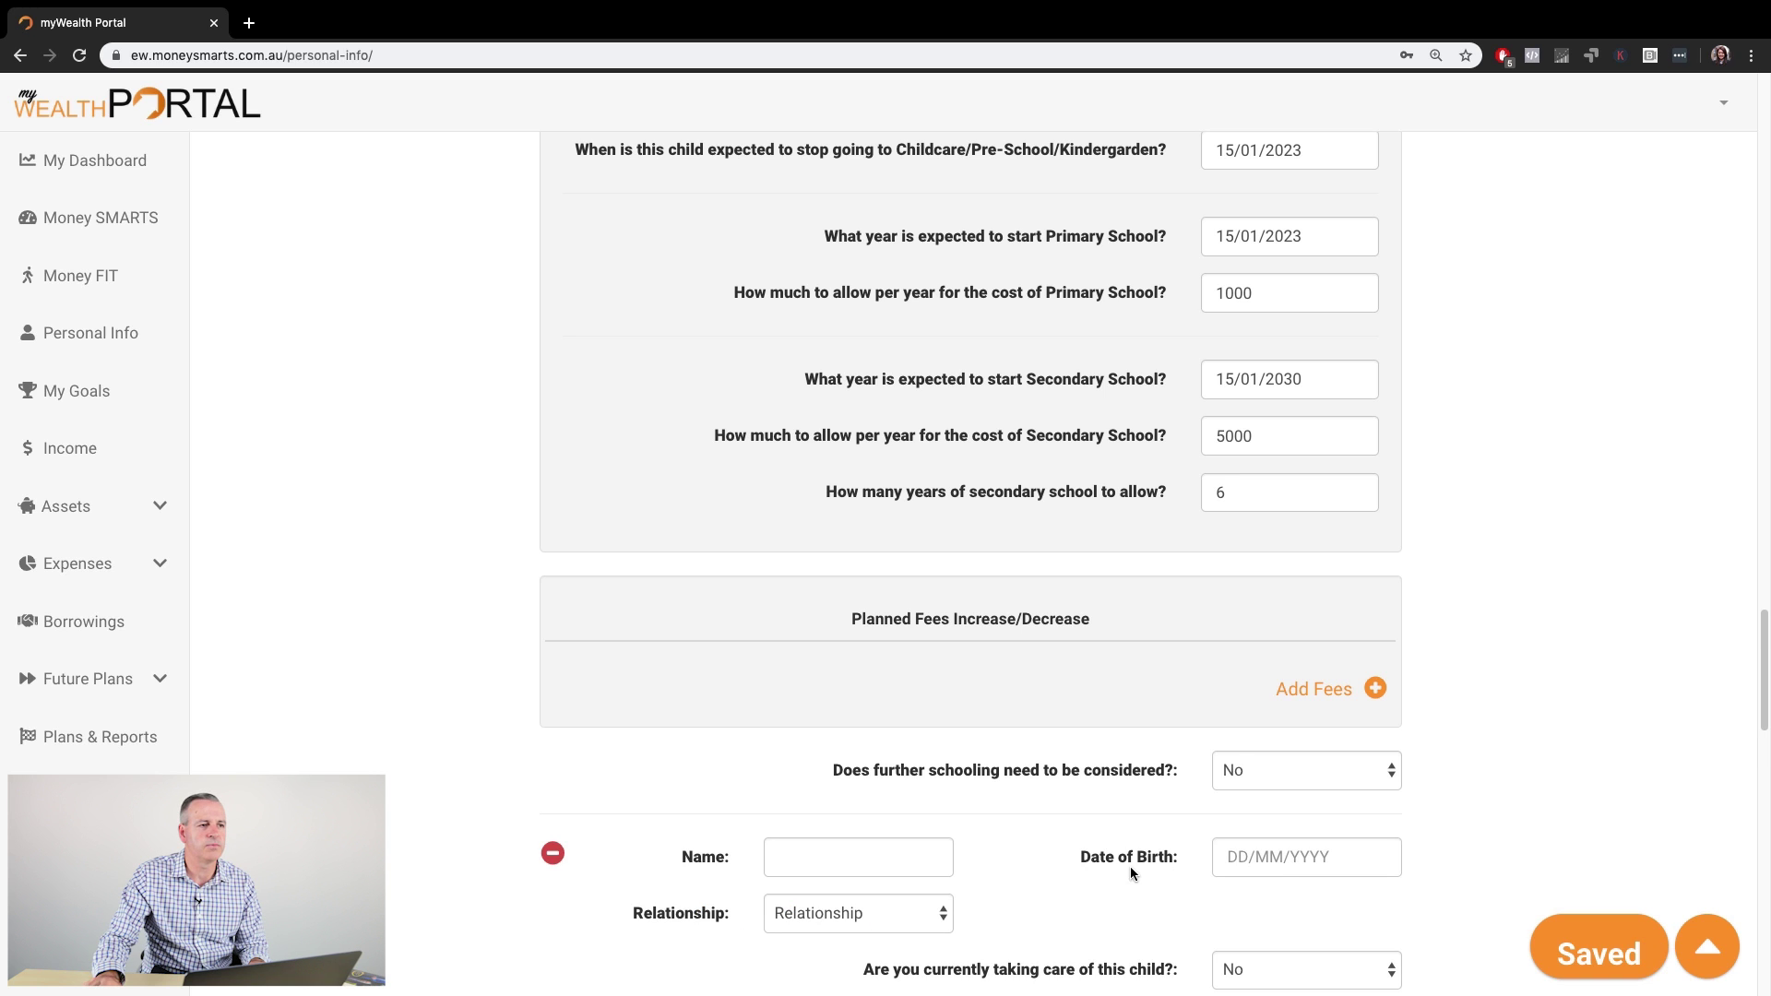
left_click(554, 855)
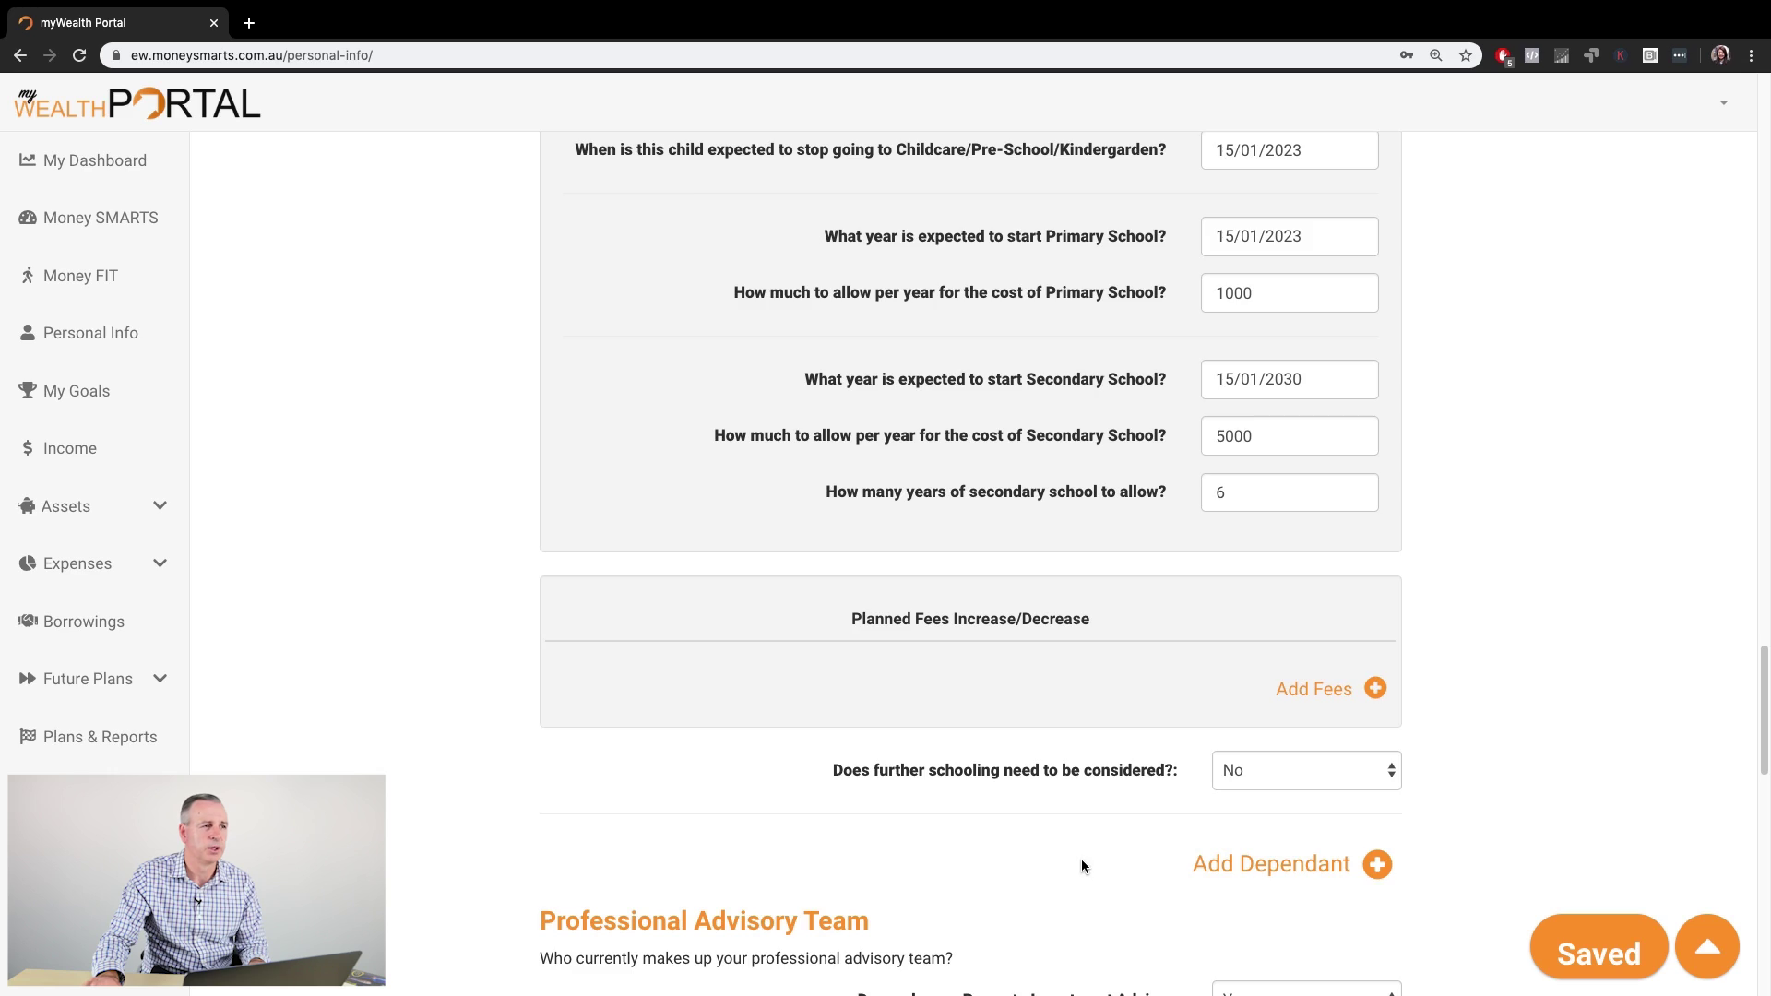
scroll(1079, 861, "up", 5)
scroll(1077, 864, "up", 15)
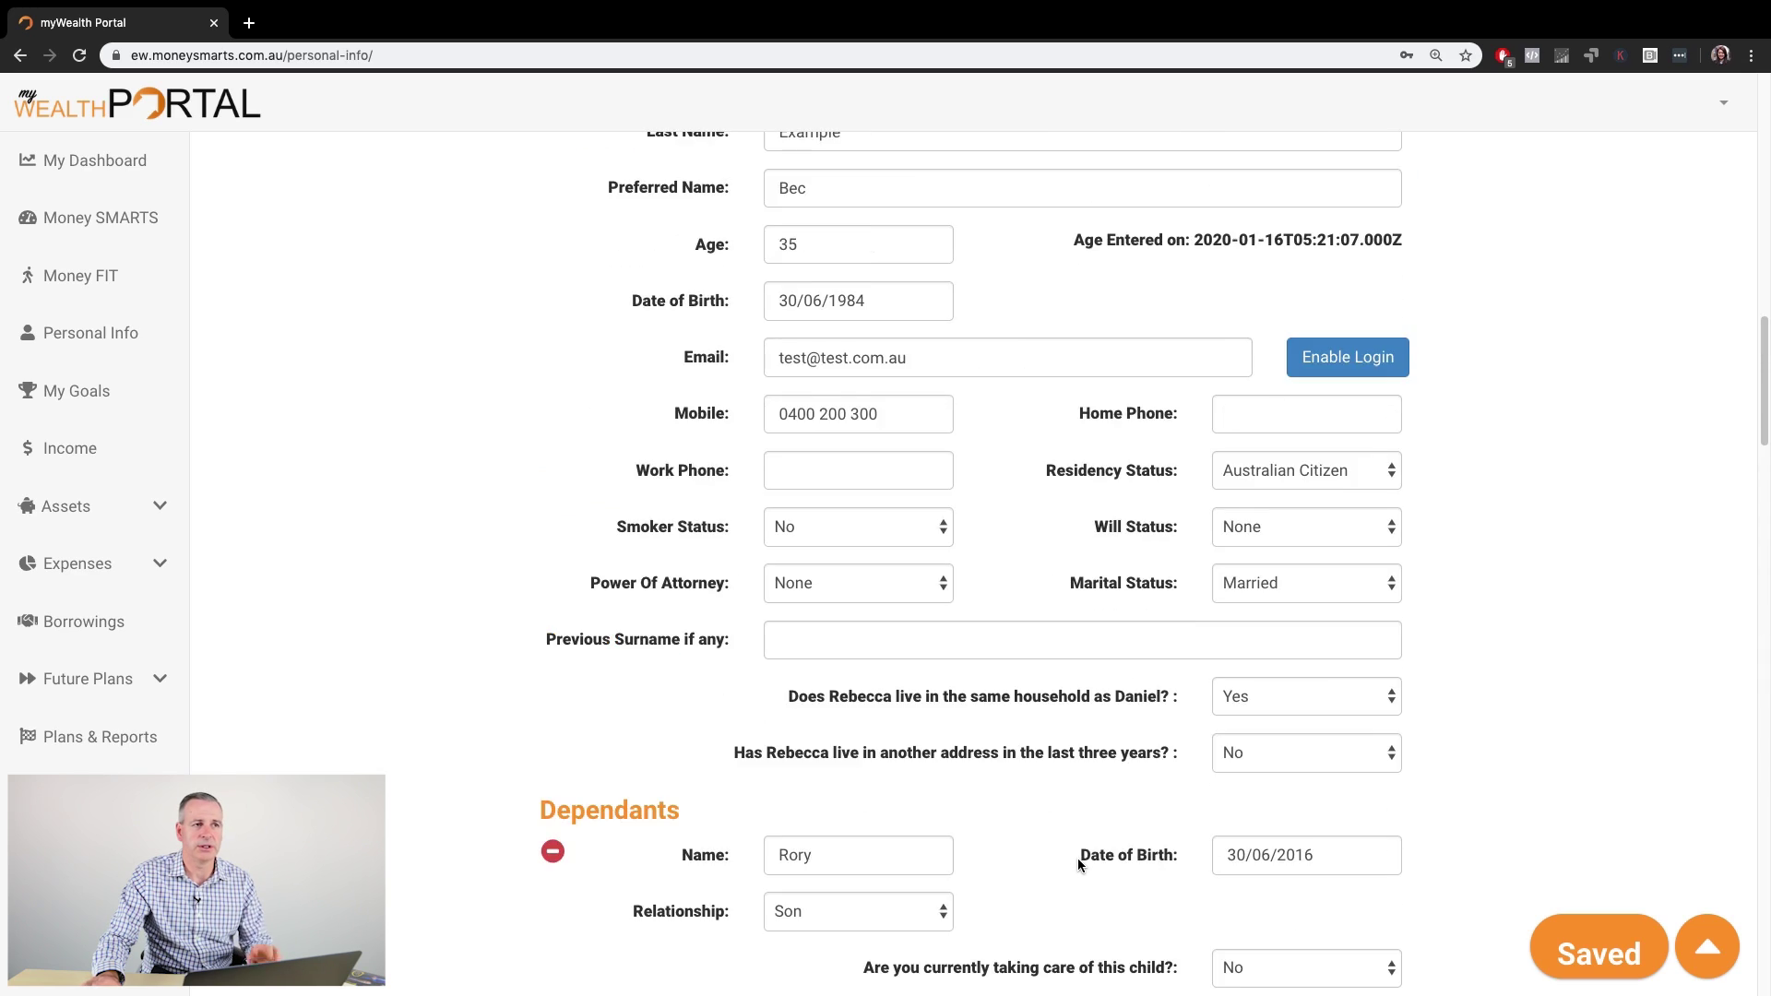
scroll(1077, 864, "up", 5)
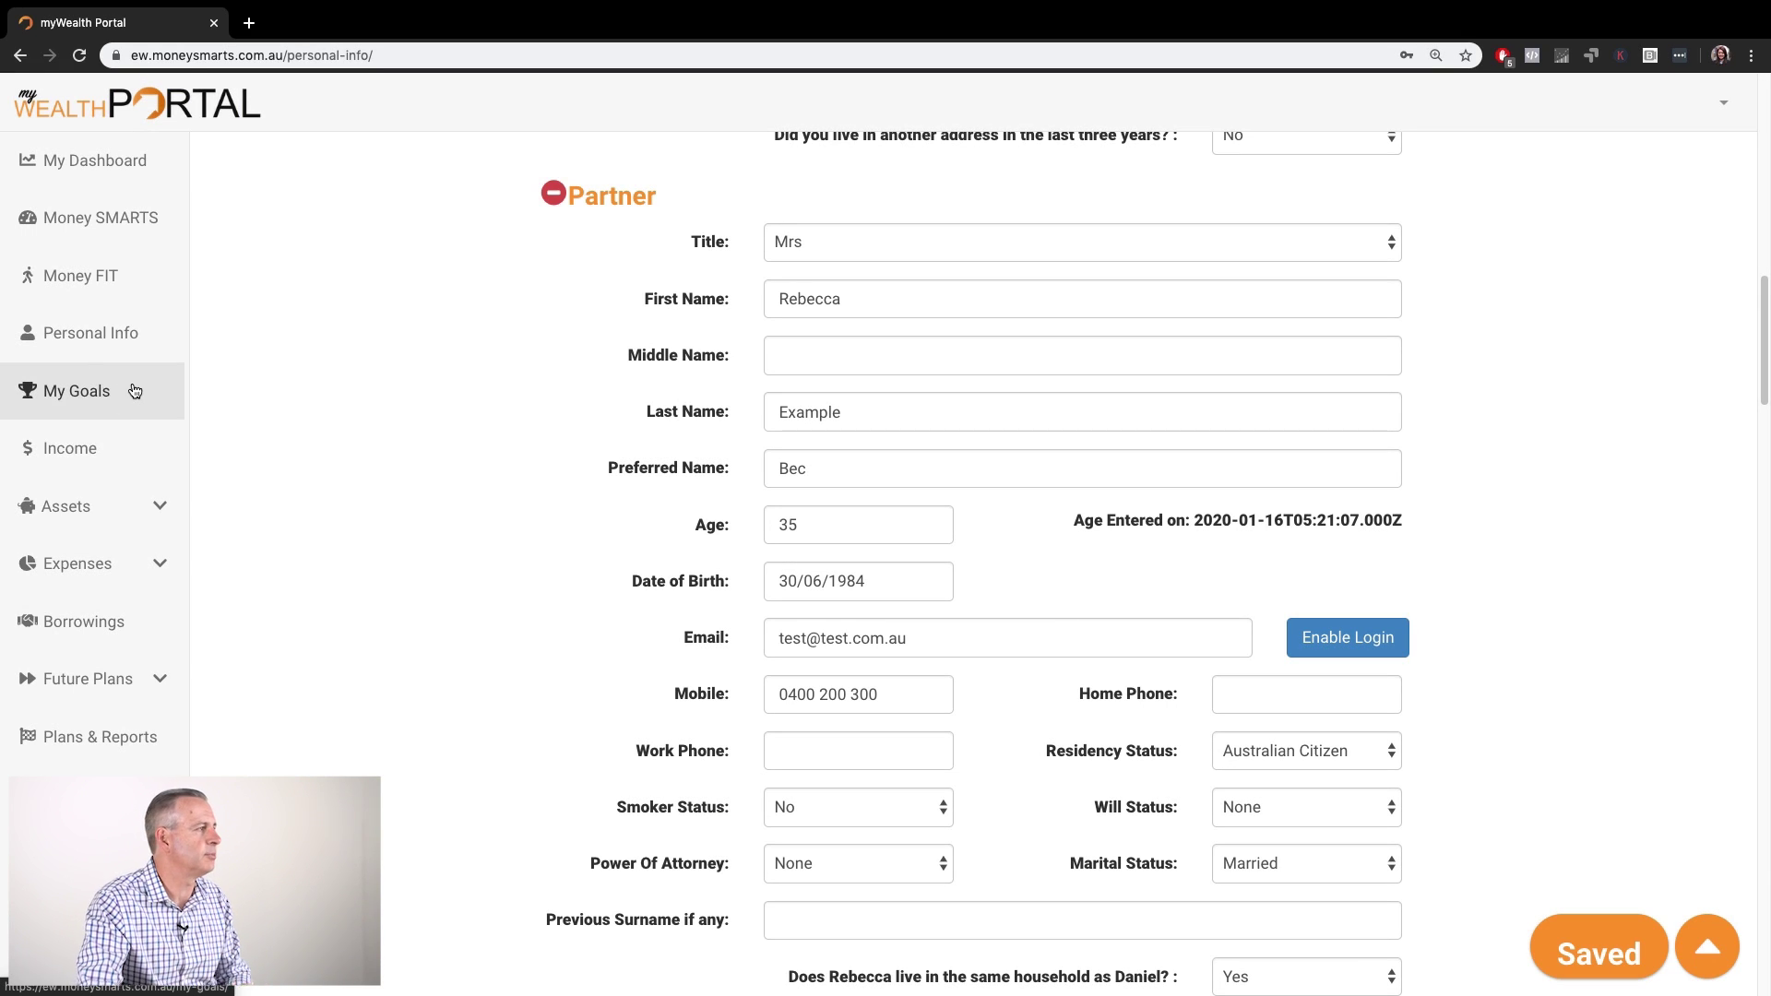
Open the My Goals page and choose Referral by Family/Friends as how the client first discovered the business
left_click(85, 402)
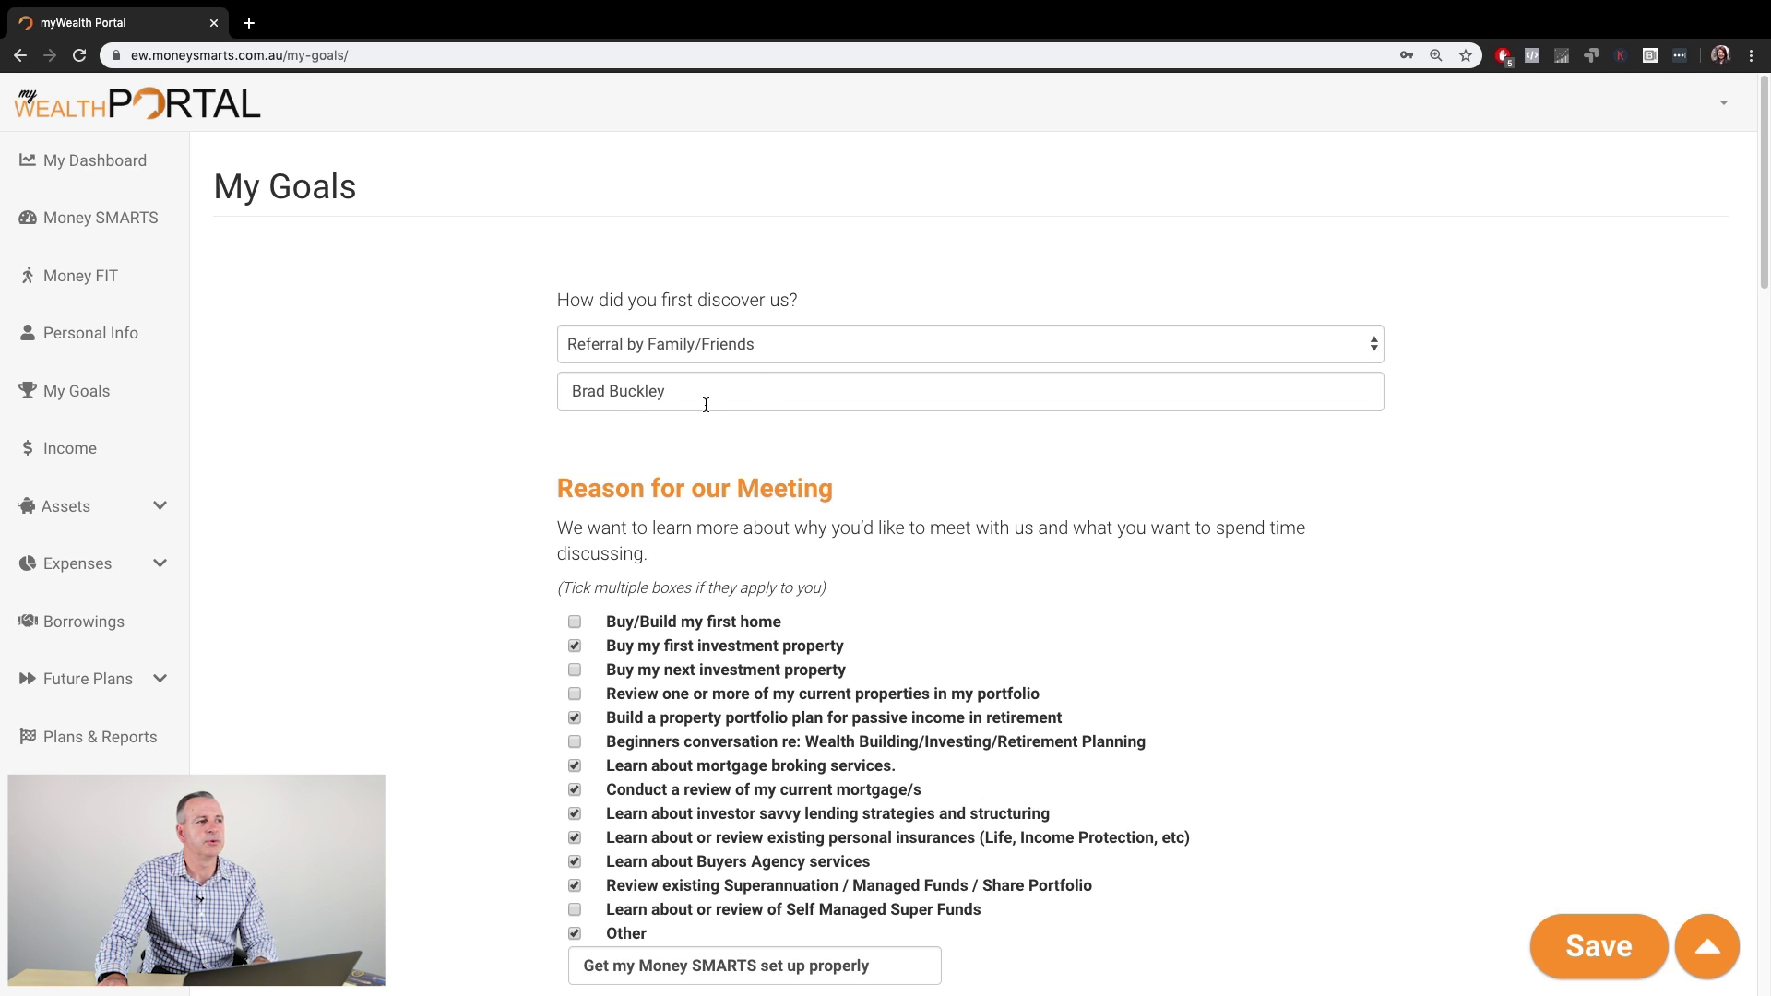
left_click(1359, 350)
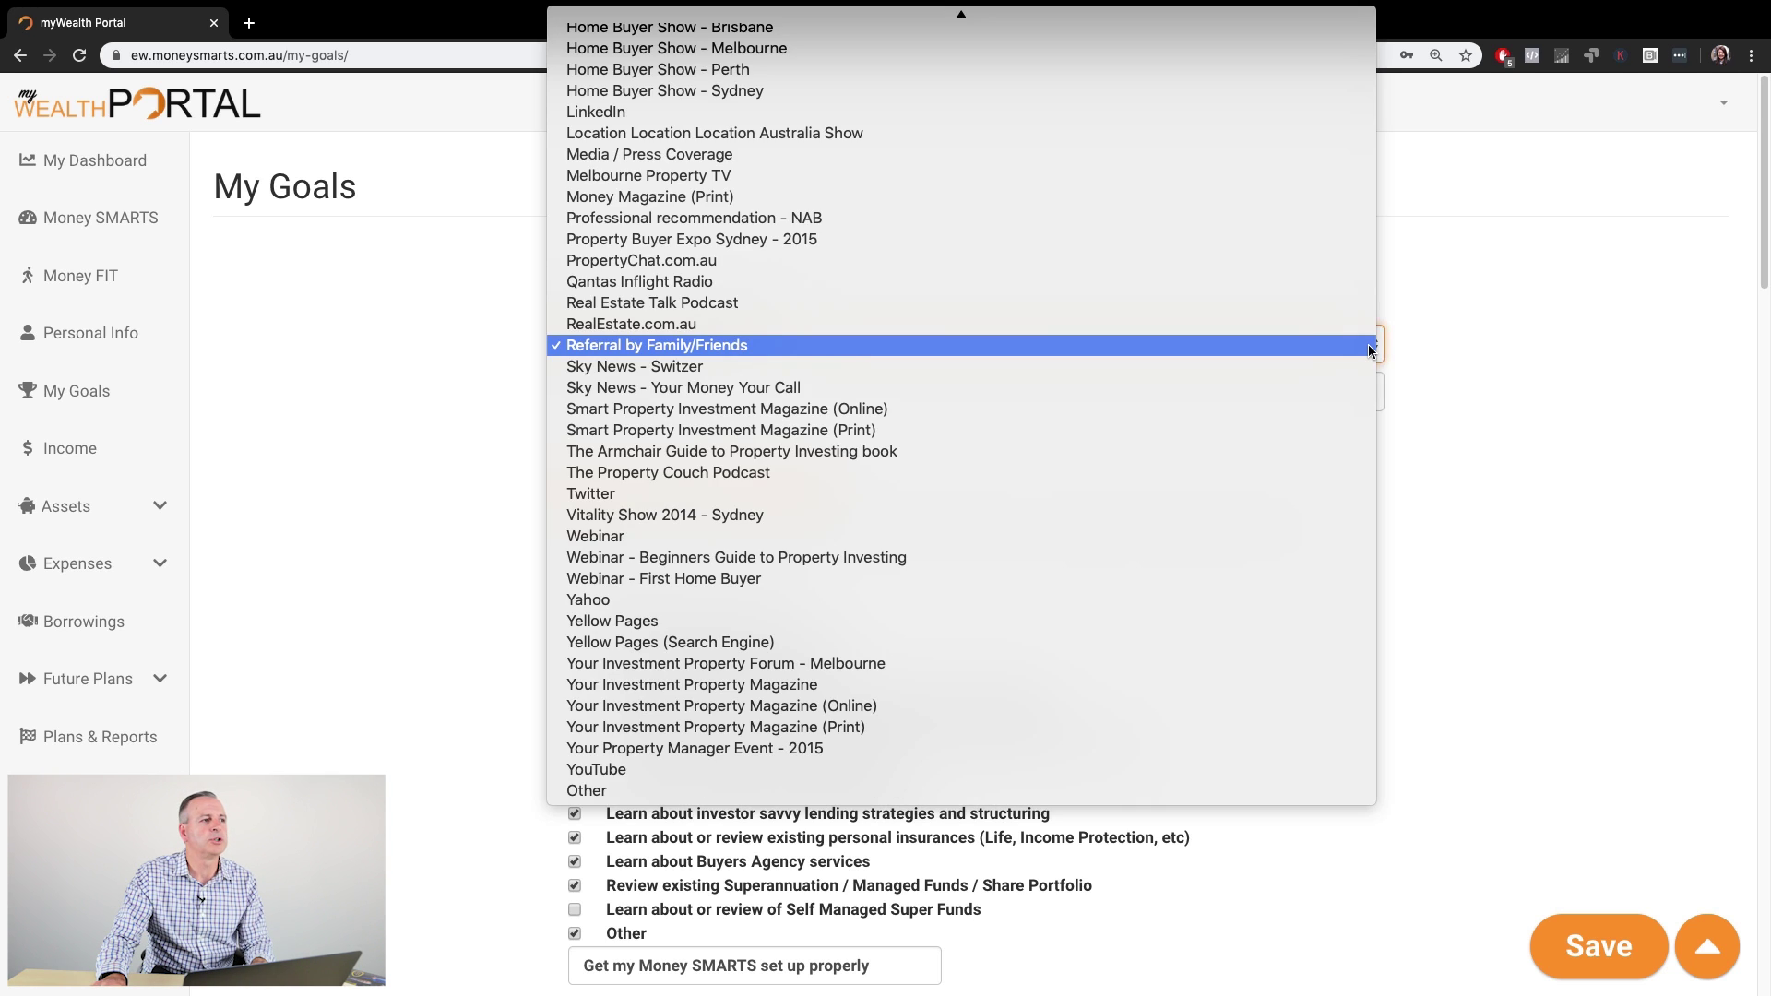
left_click(1369, 345)
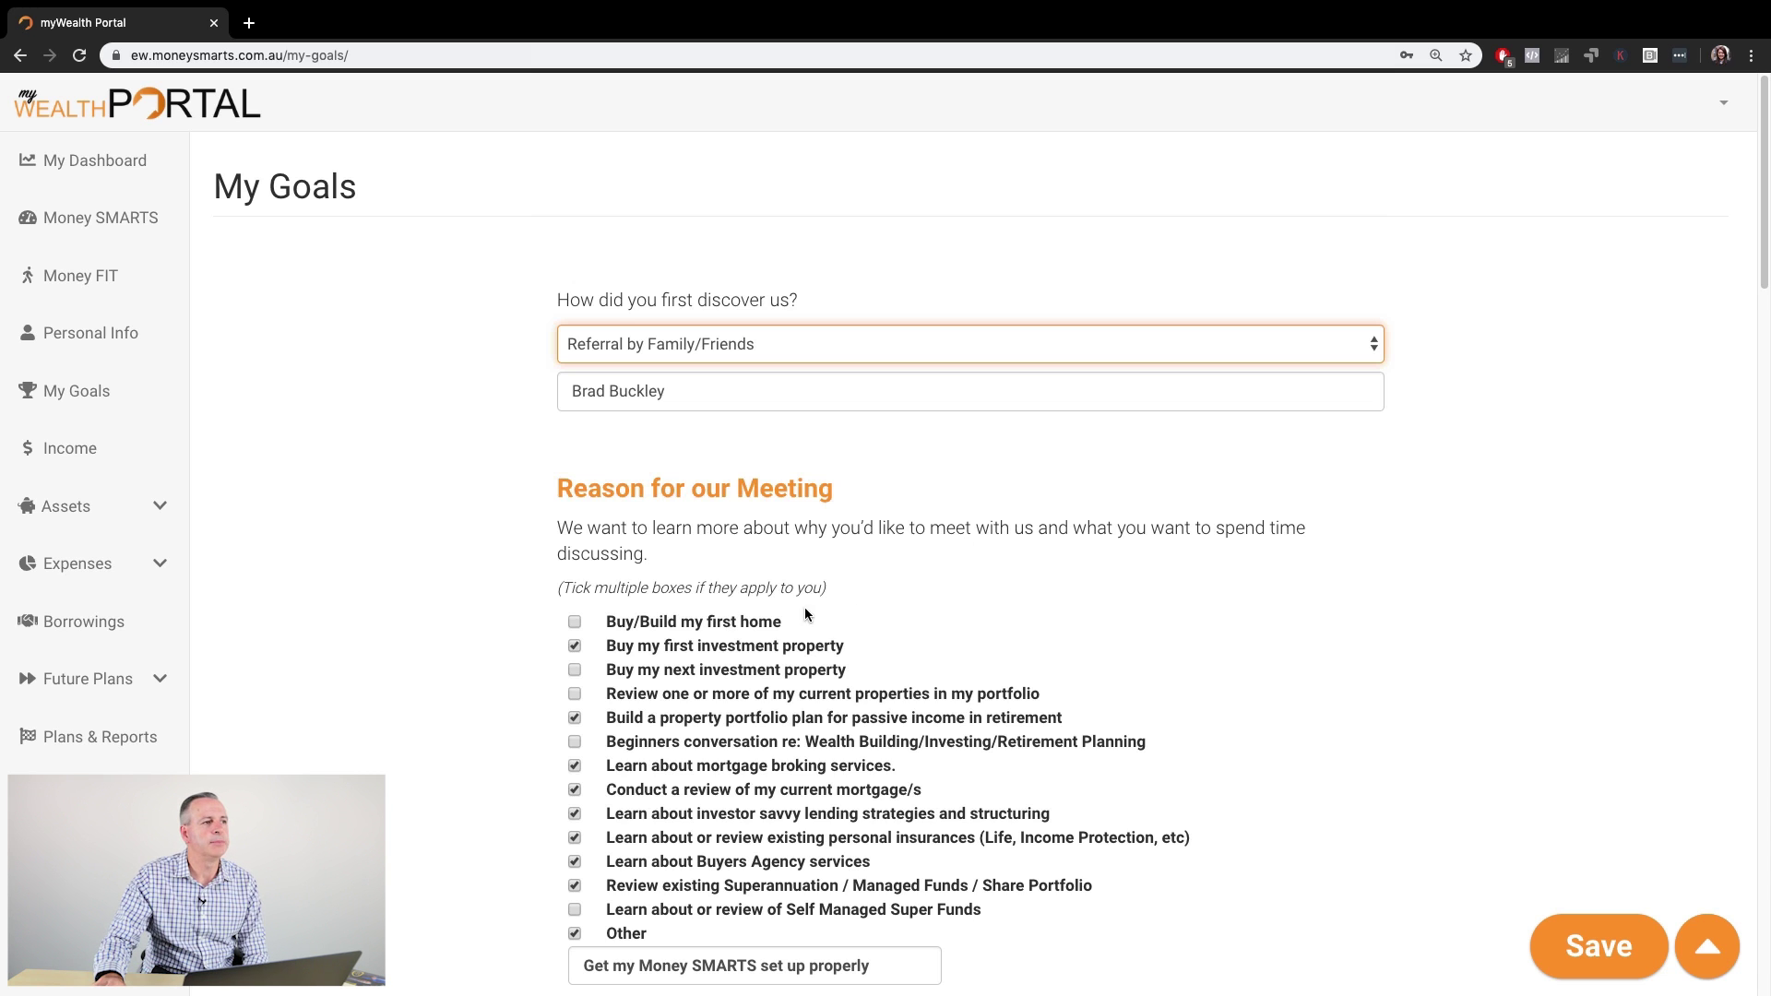
Examine the reasons for the meeting and the time frames allocated to the future life and financial goals
scroll(909, 619, "down", 2)
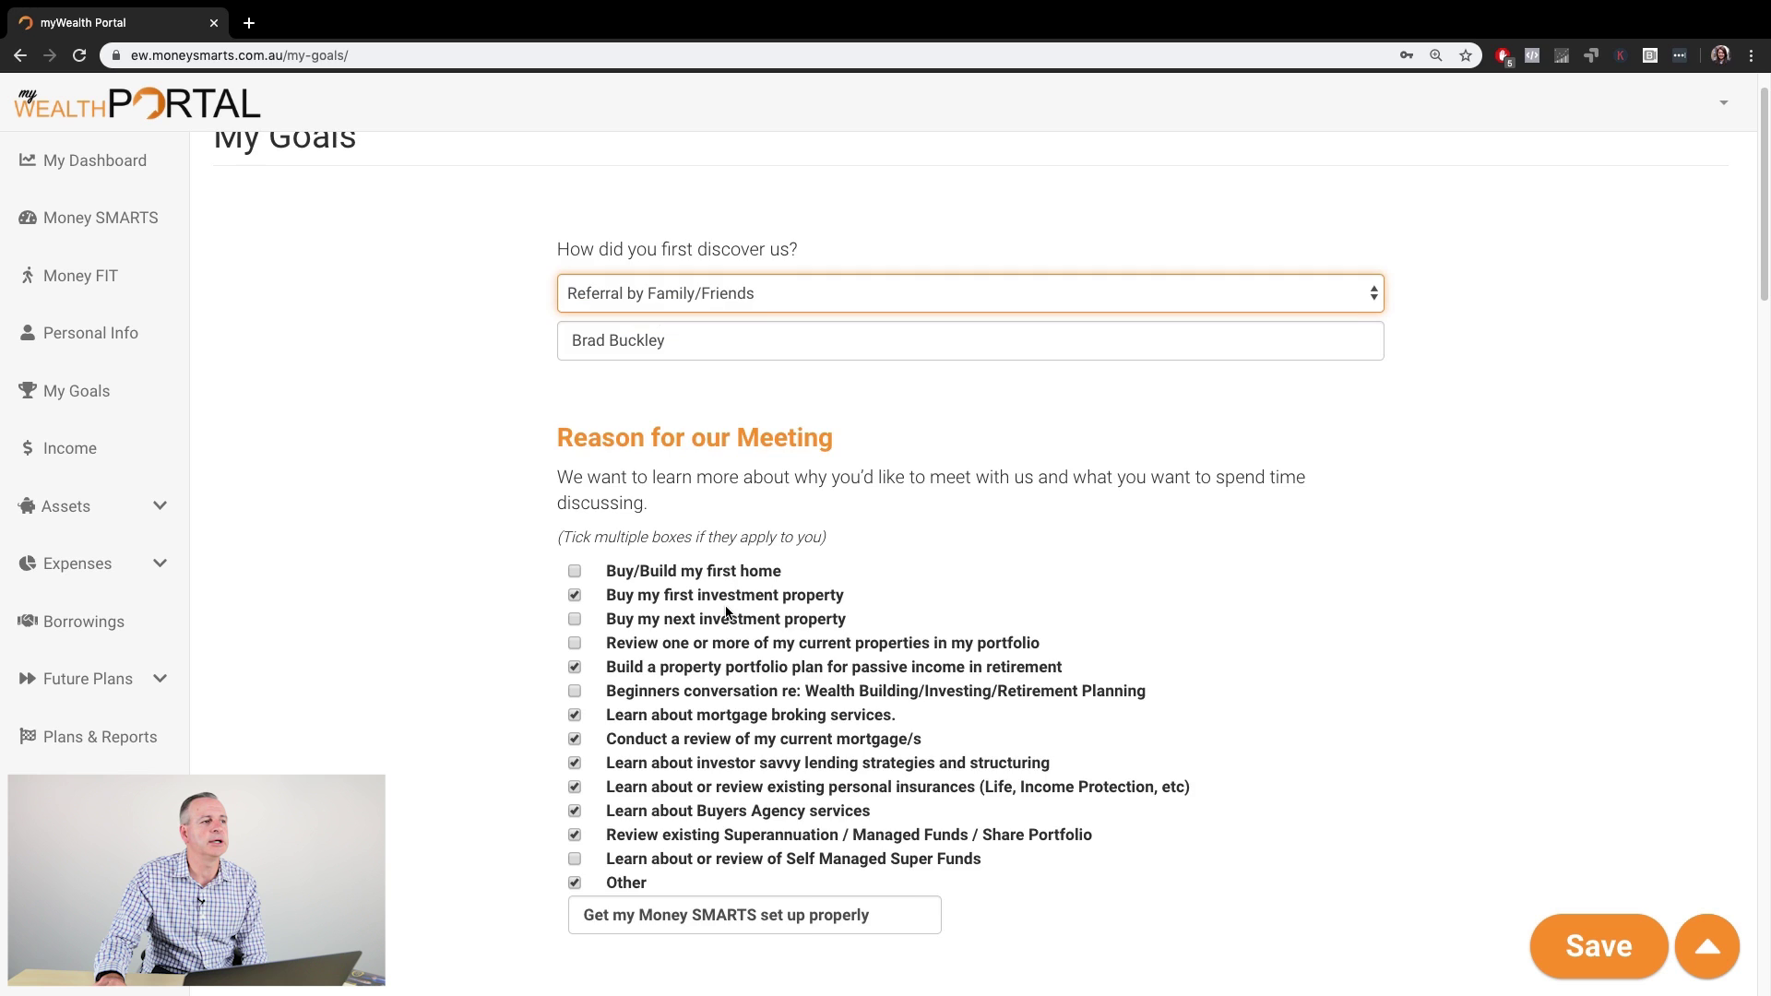
scroll(725, 609, "down", 5)
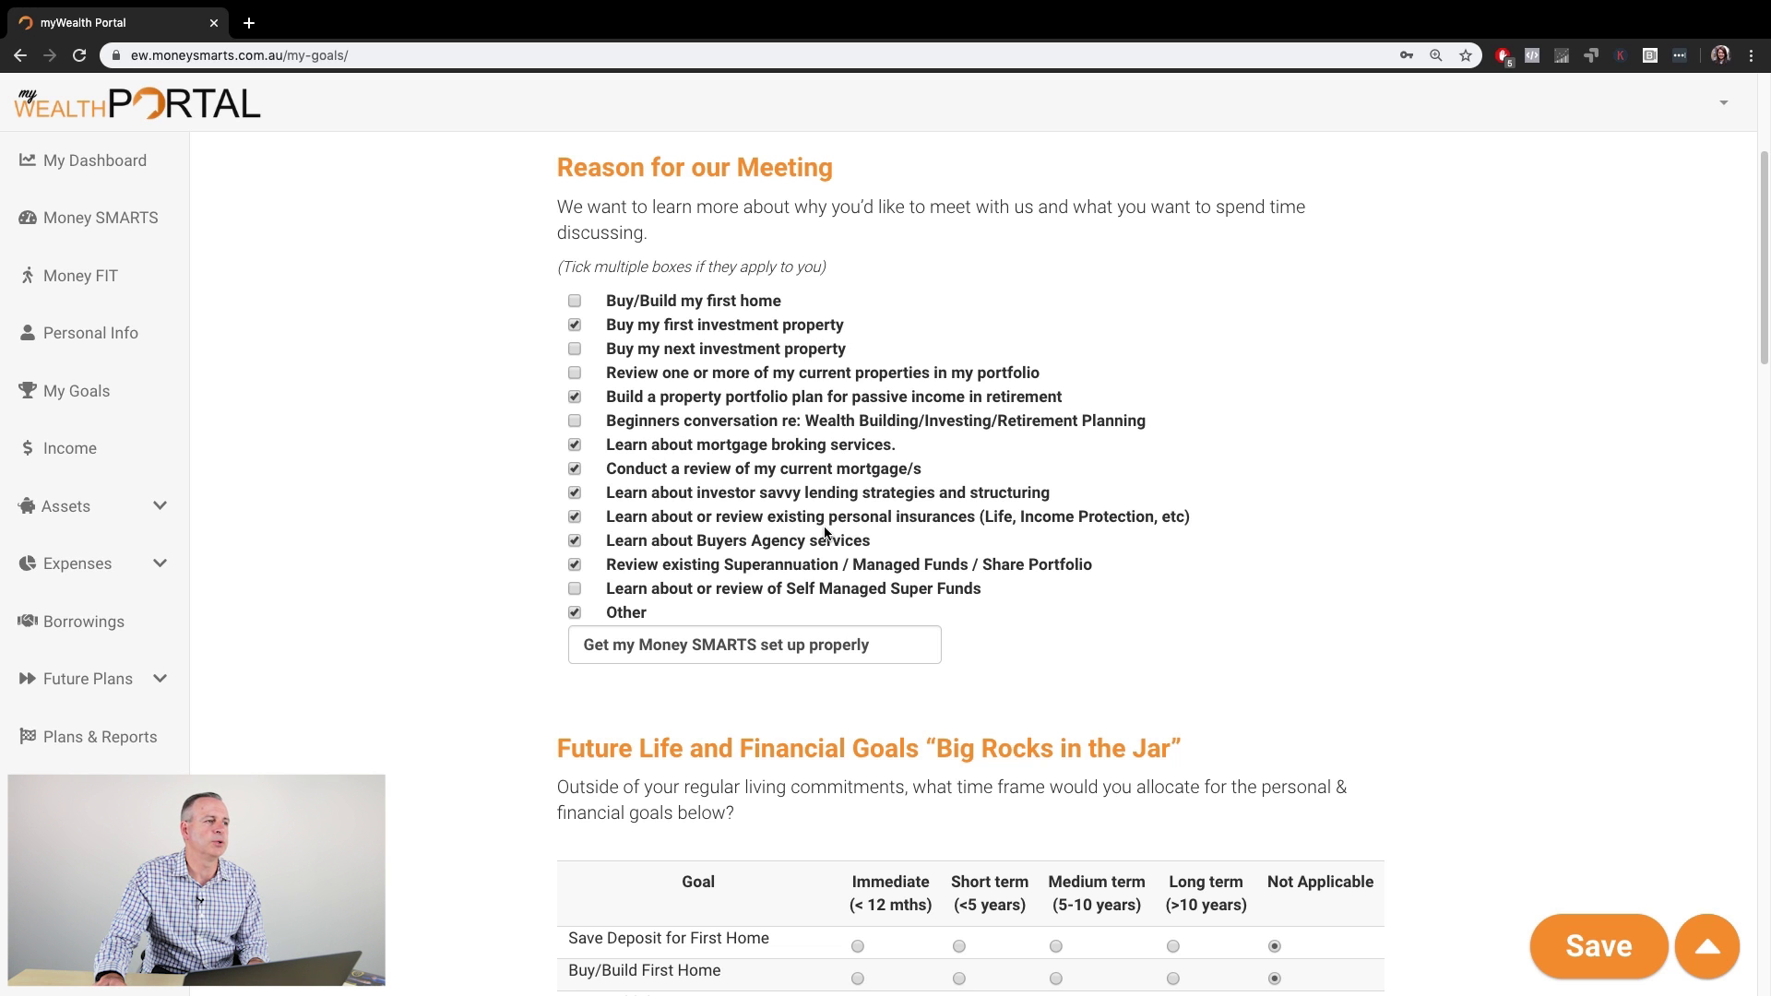
scroll(825, 532, "down", 3)
scroll(824, 533, "down", 5)
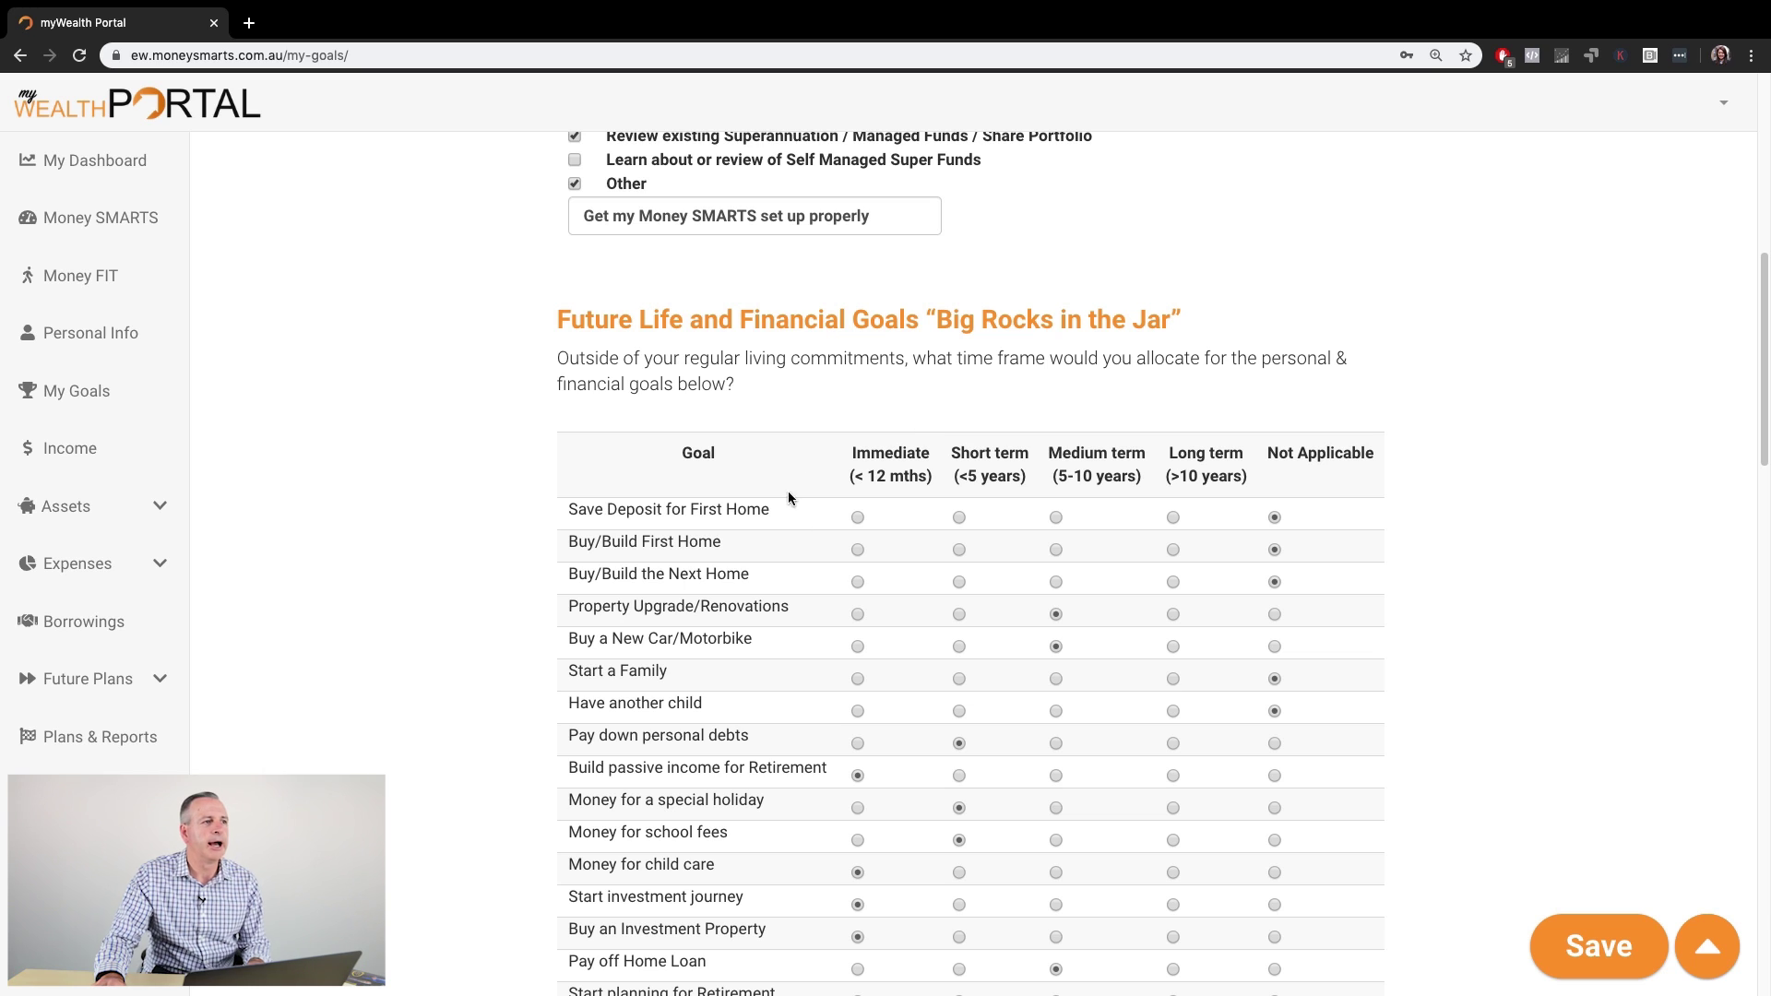
scroll(862, 564, "down", 1)
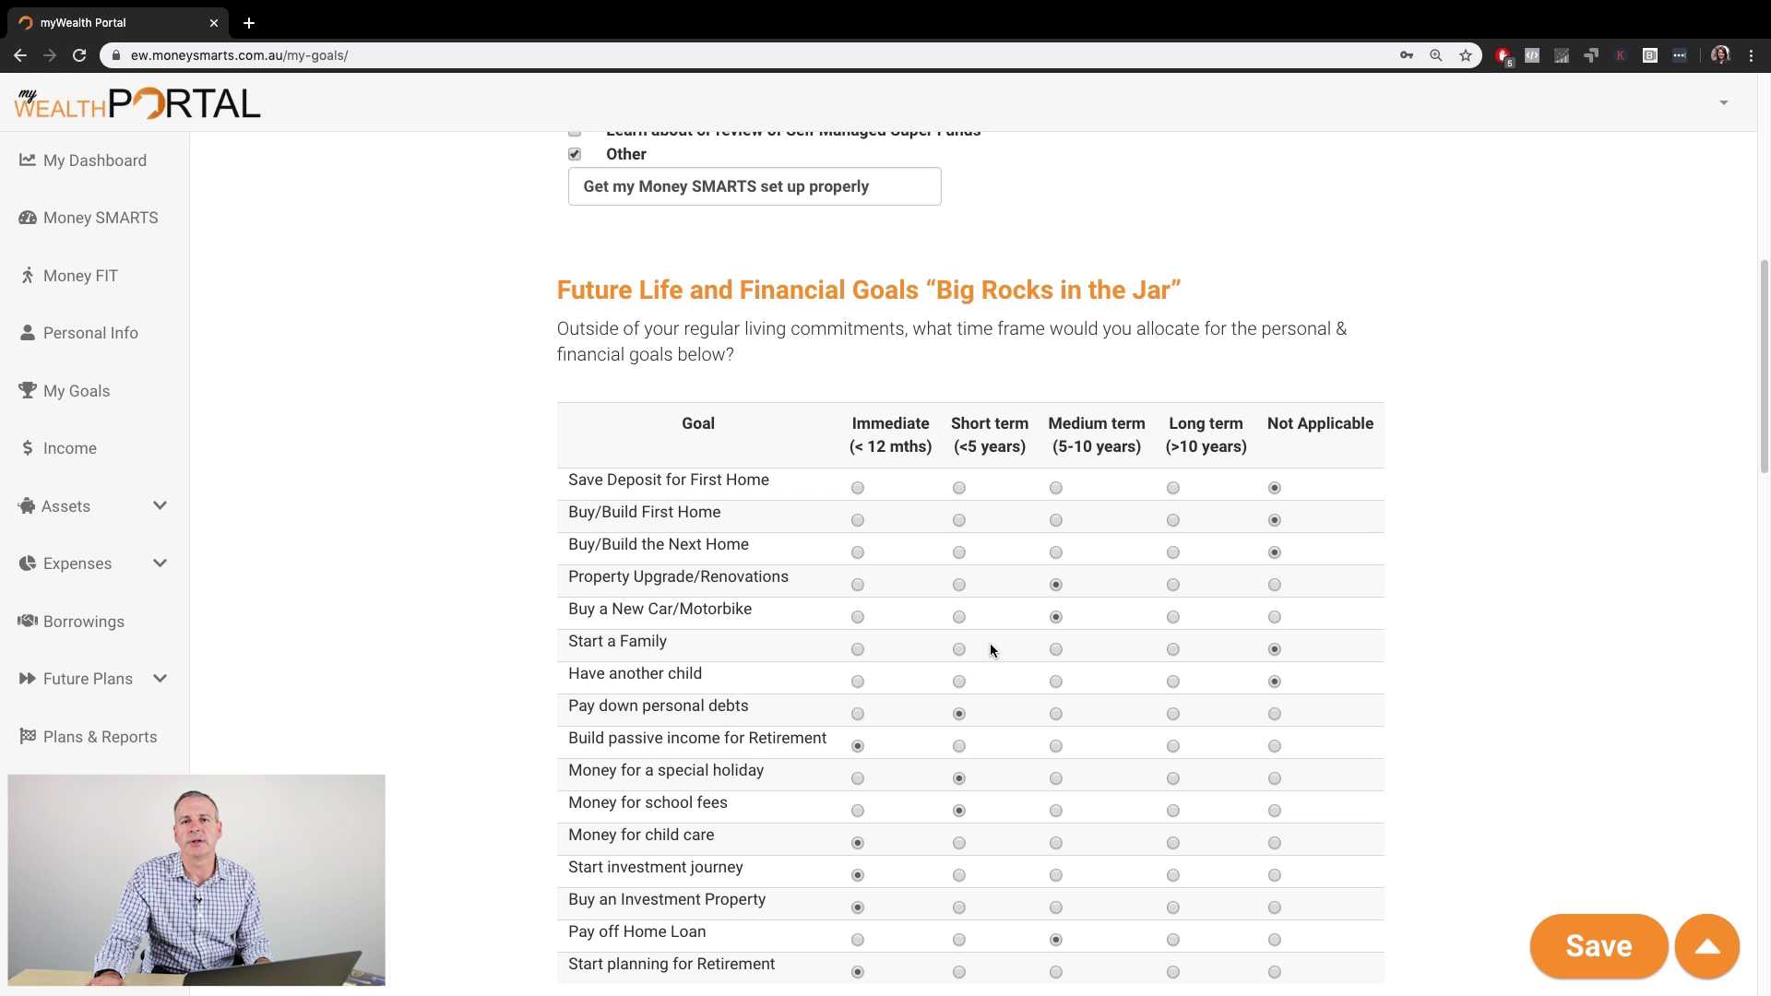
scroll(991, 645, "down", 4)
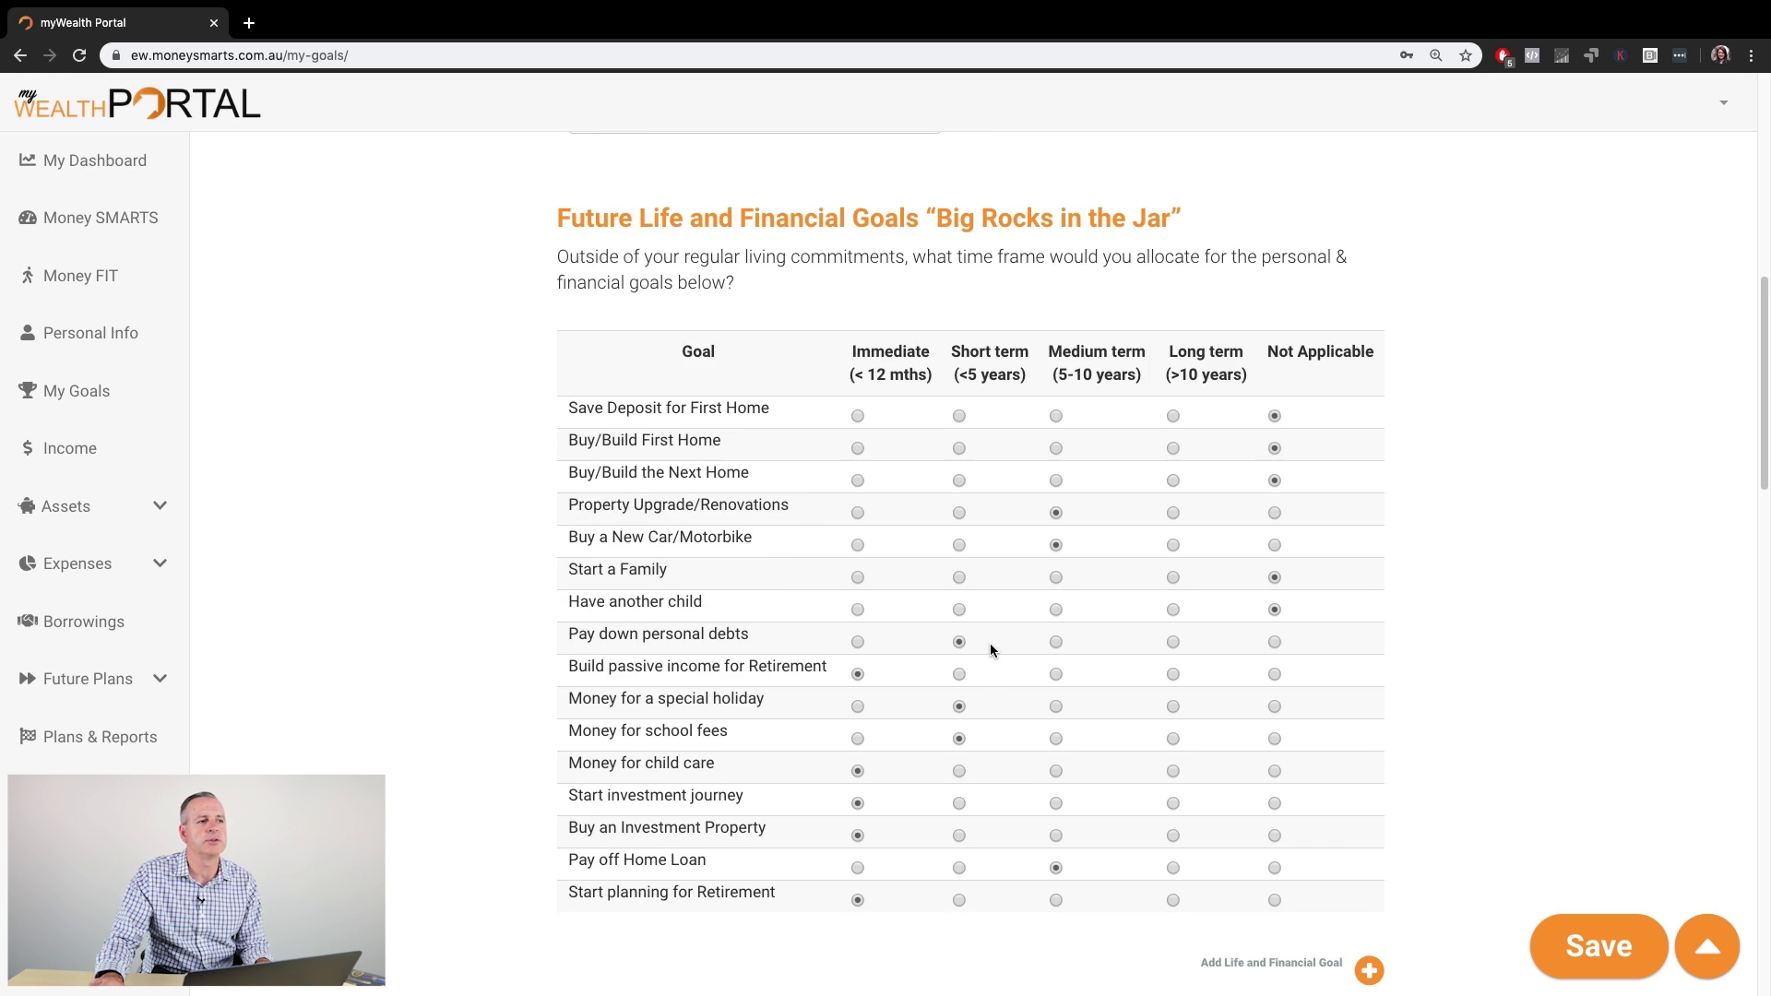
scroll(990, 649, "down", 1)
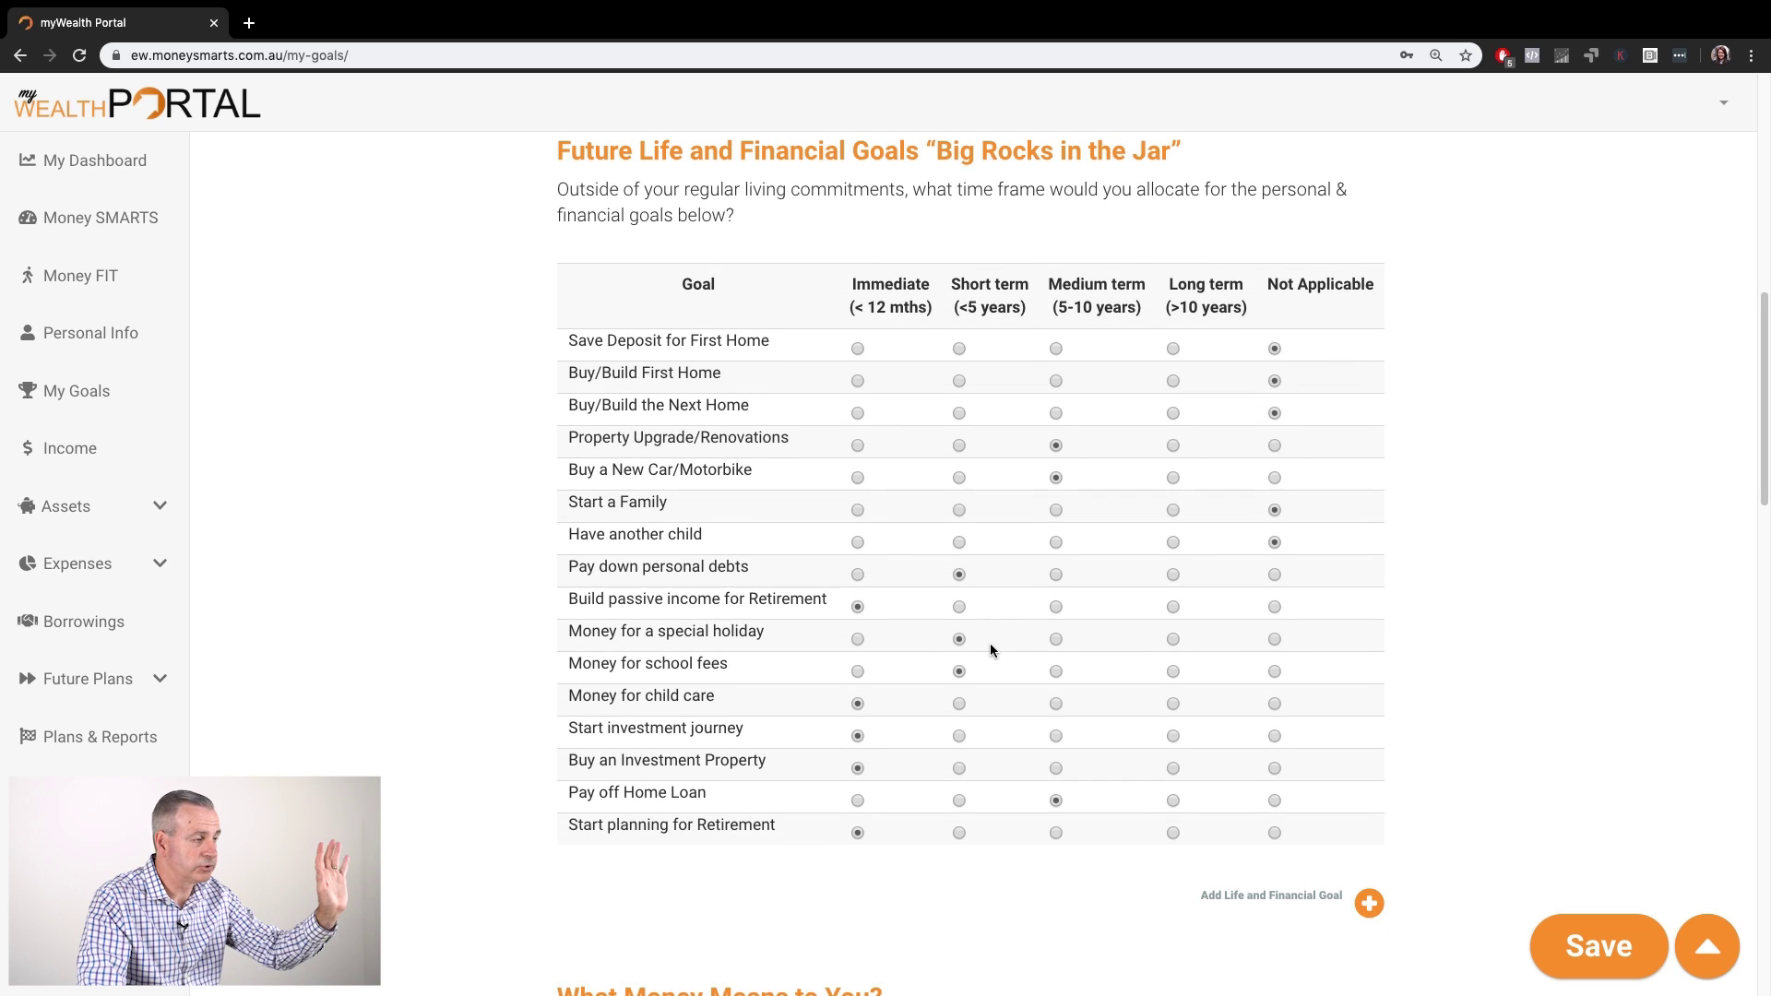
Examine the What Money Means to You choices and the Quick Money Management Quiz down to its score
scroll(991, 649, "down", 15)
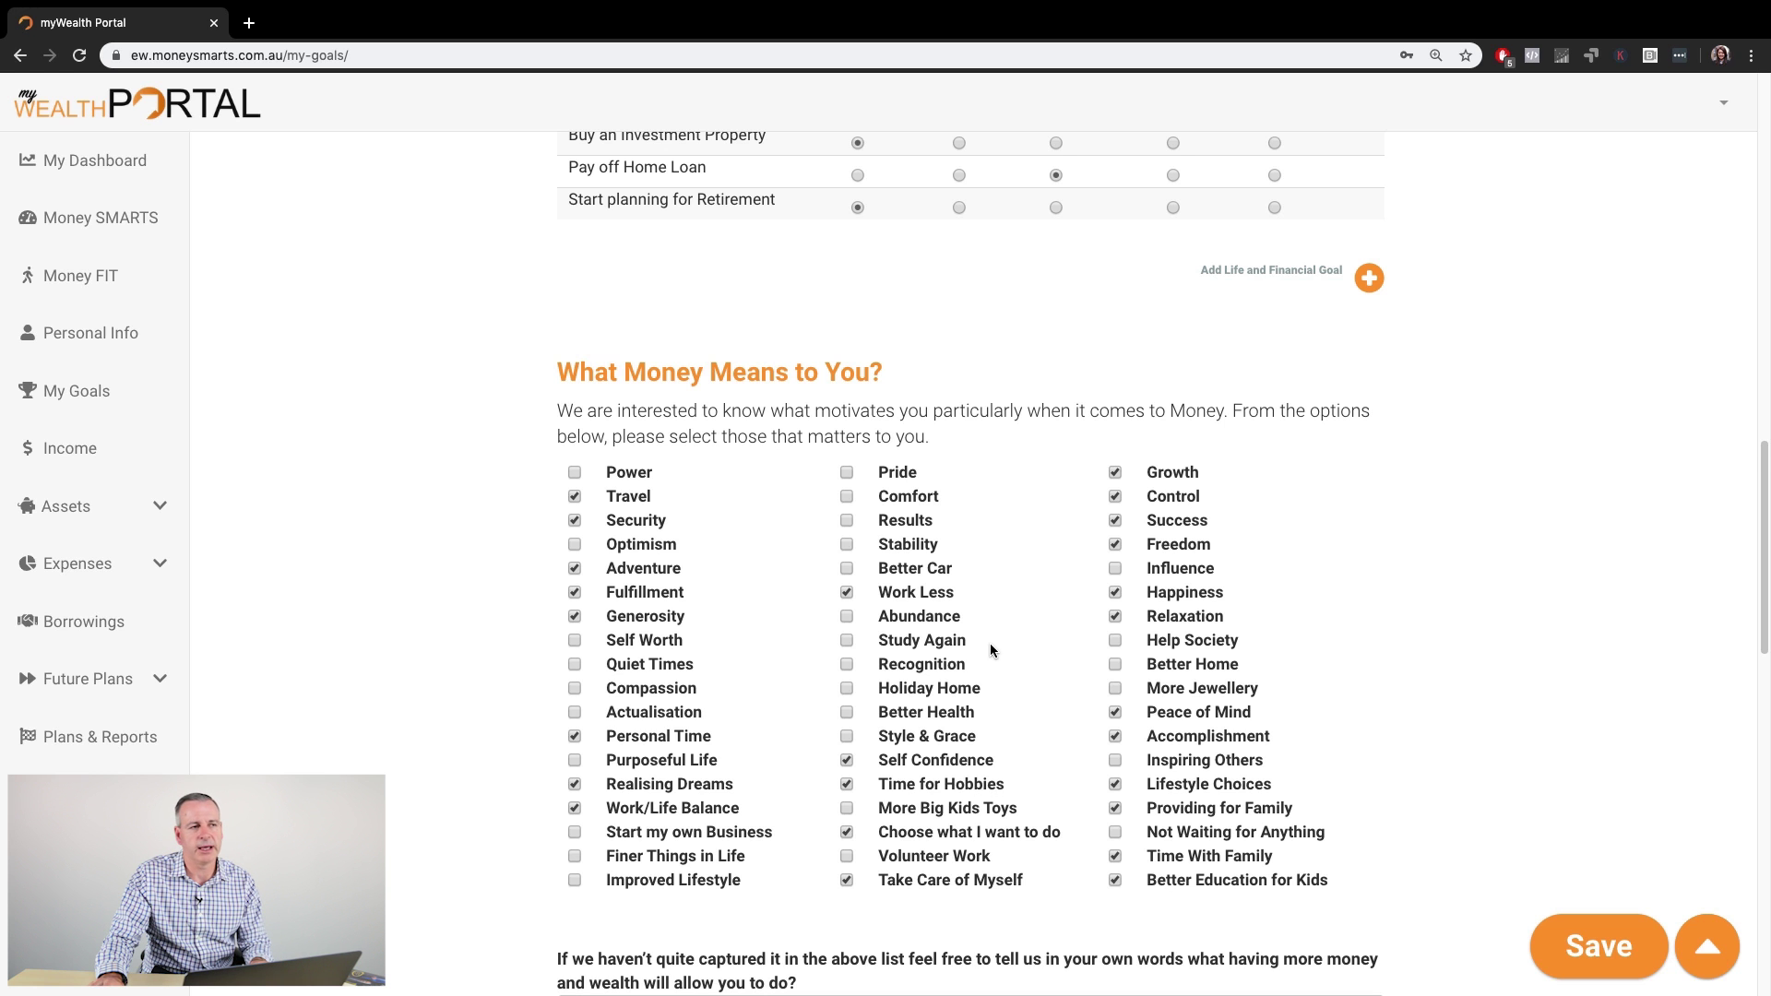
scroll(989, 644, "down", 5)
scroll(1544, 643, "down", 3)
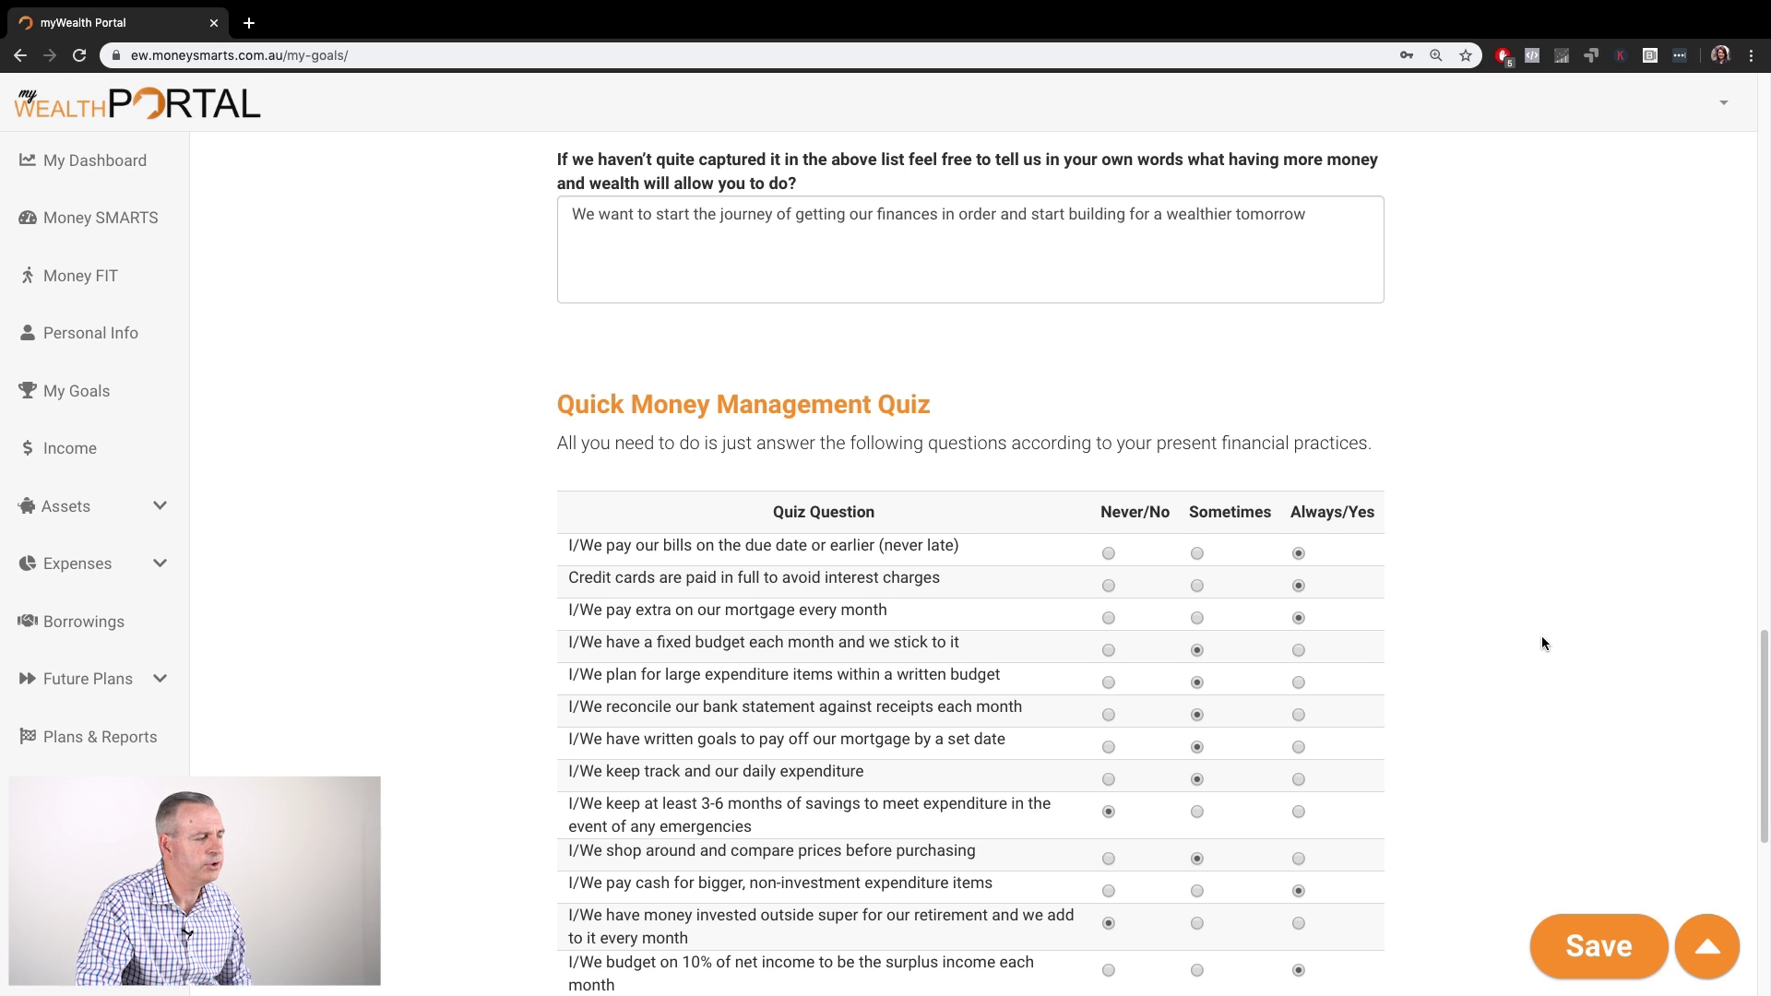
scroll(1541, 638, "down", 3)
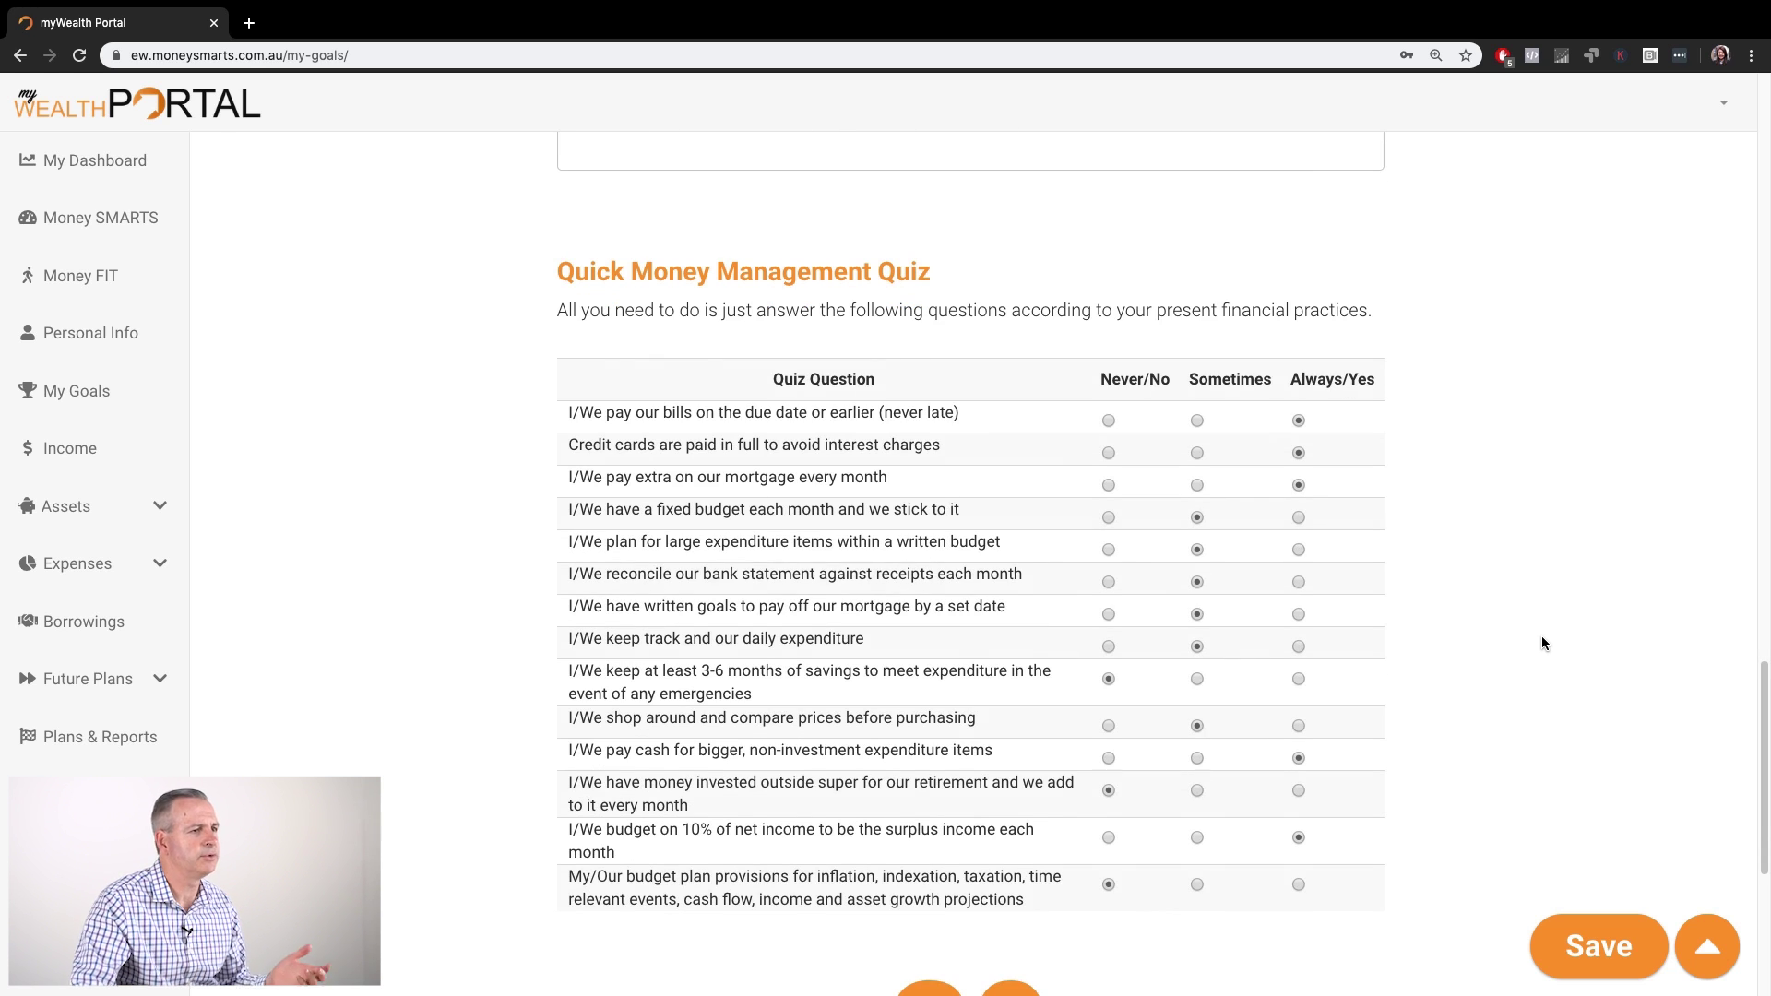
scroll(1541, 643, "down", 5)
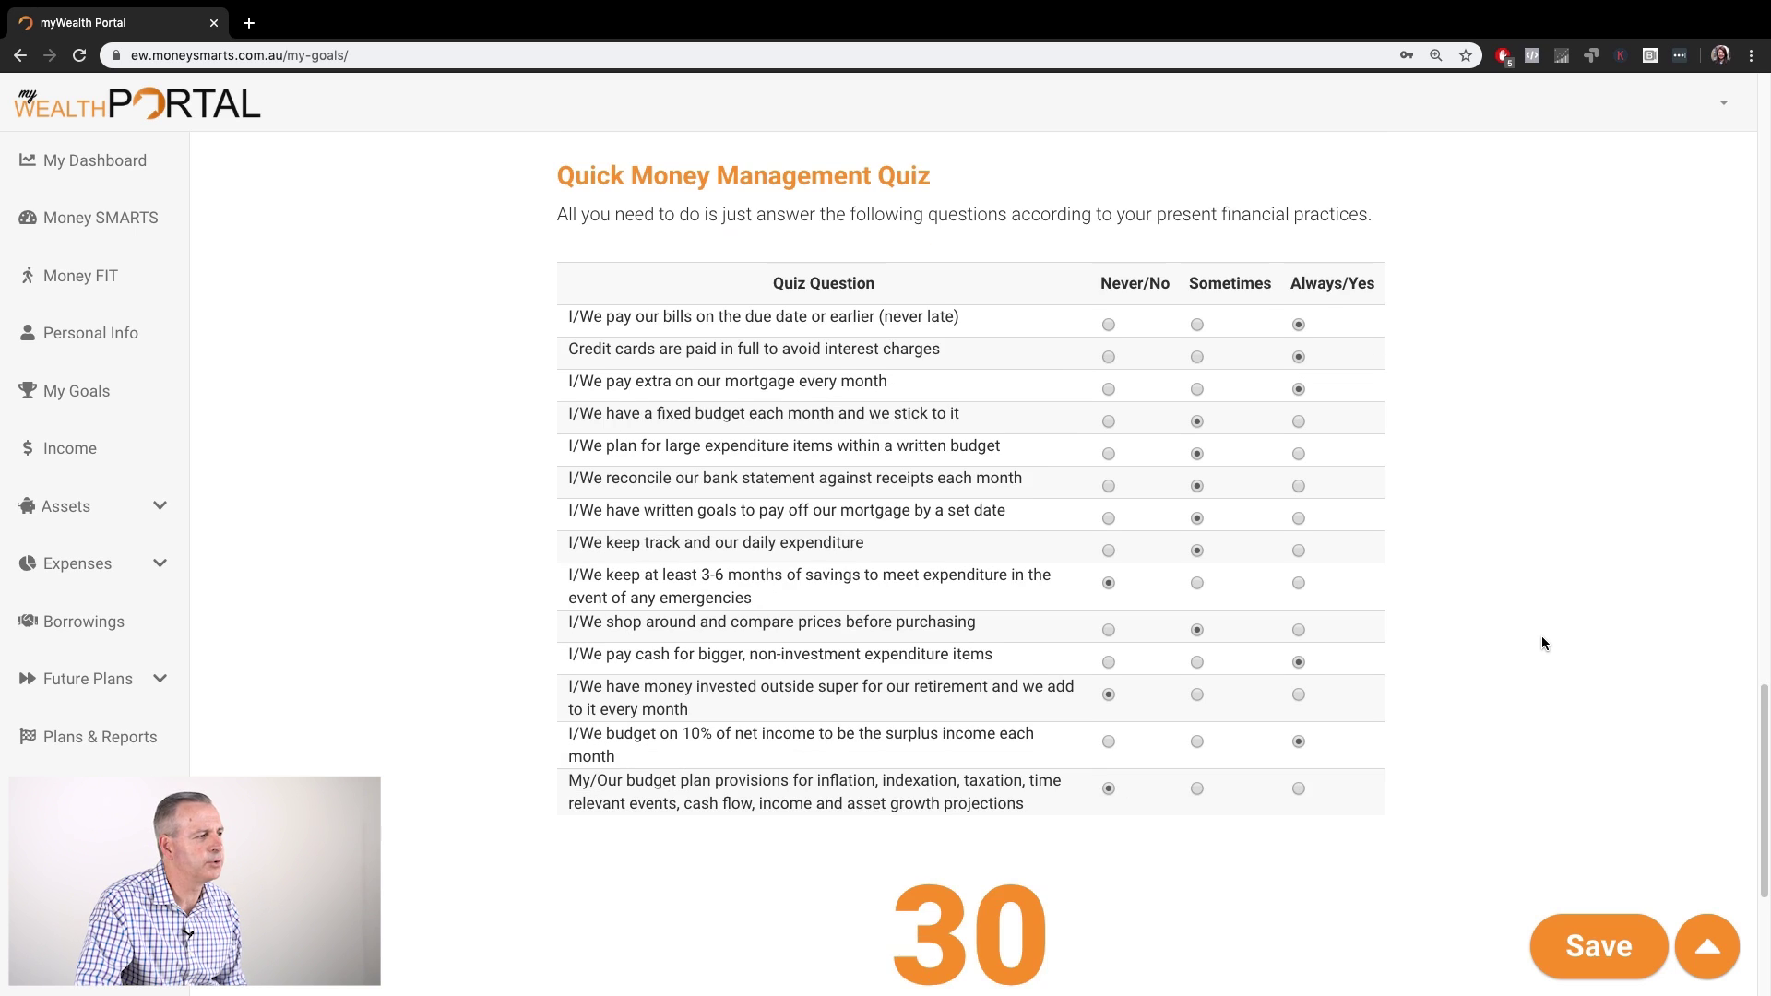